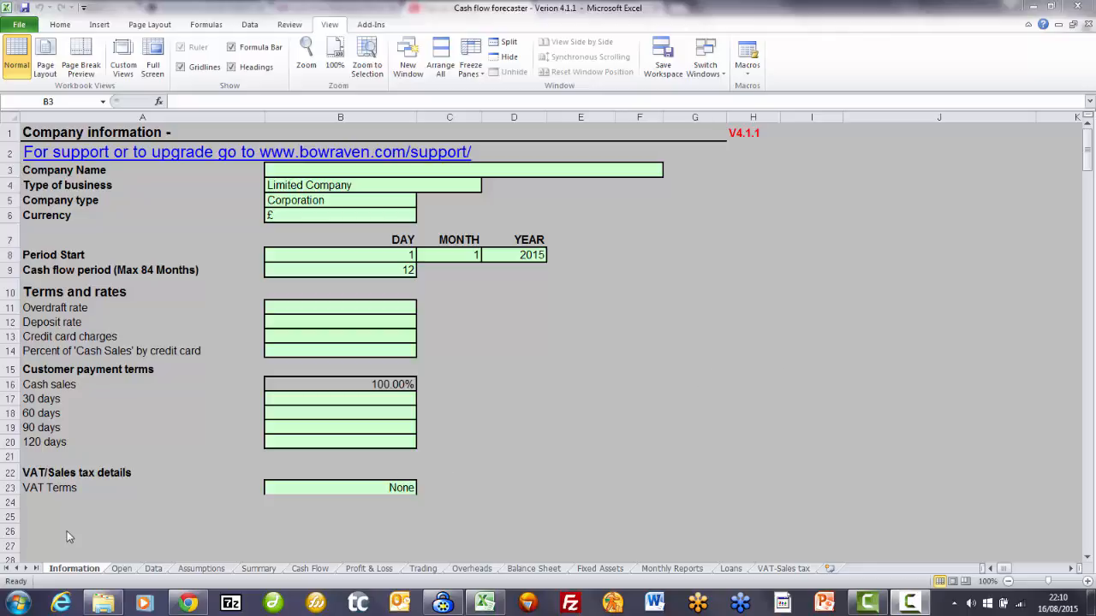
Look through the input sheets in order: Information, Open, Data and Assumptions
click(72, 569)
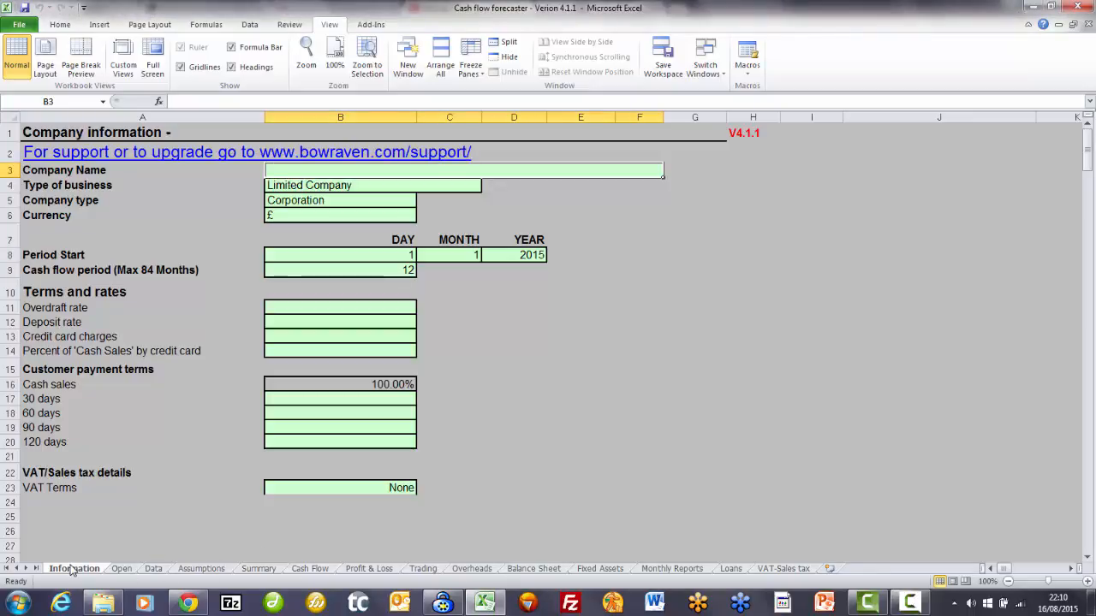
click(122, 570)
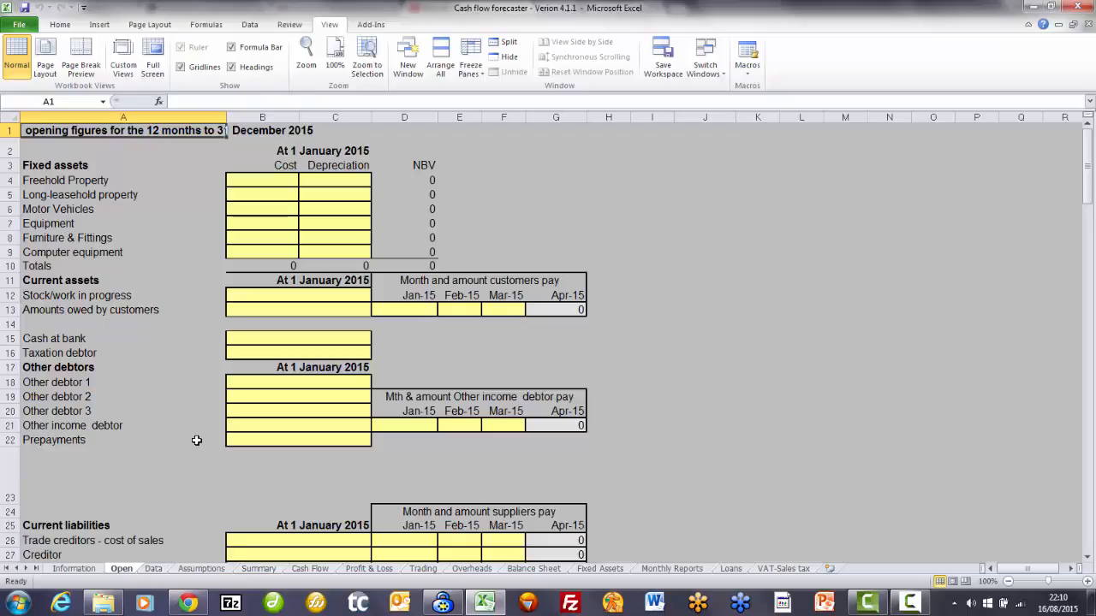
click(154, 567)
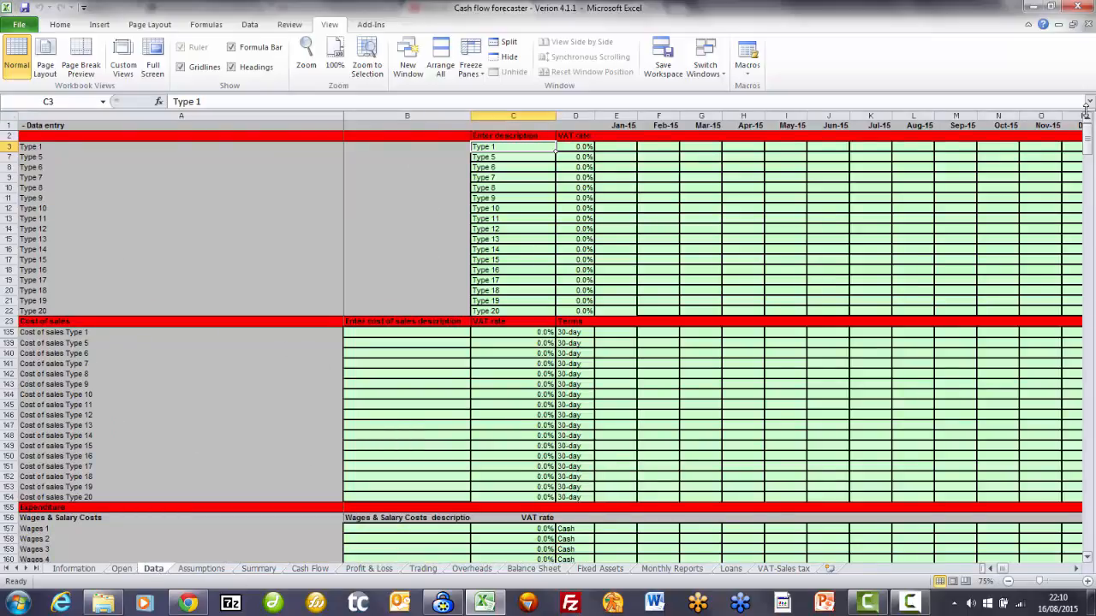
mouse_move(1088, 142)
mouse_down()
mouse_move(1089, 300)
mouse_move(1091, 127)
mouse_up()
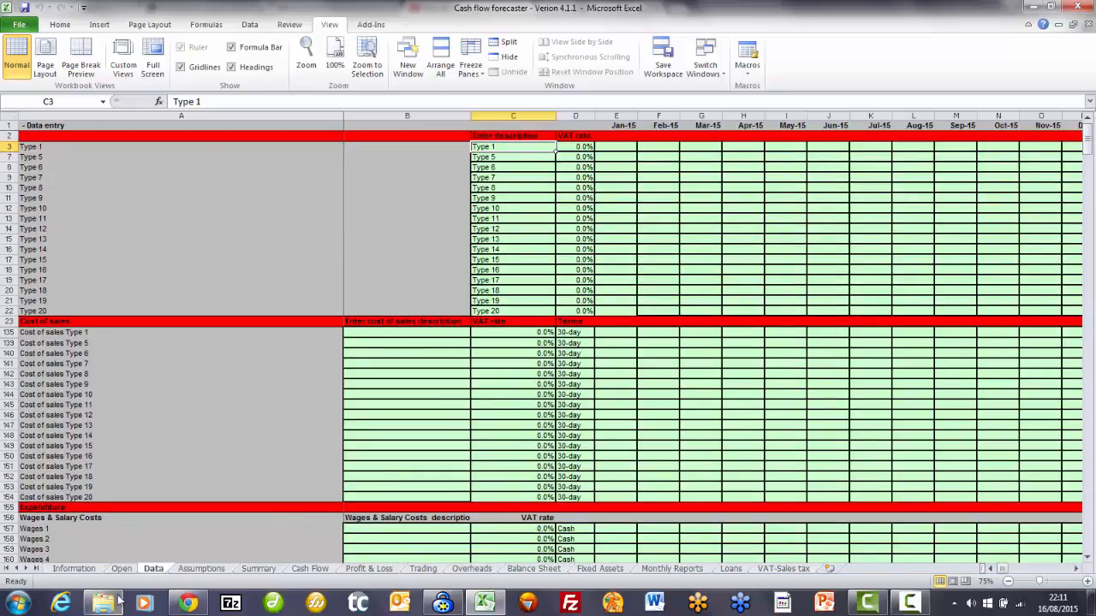
click(185, 570)
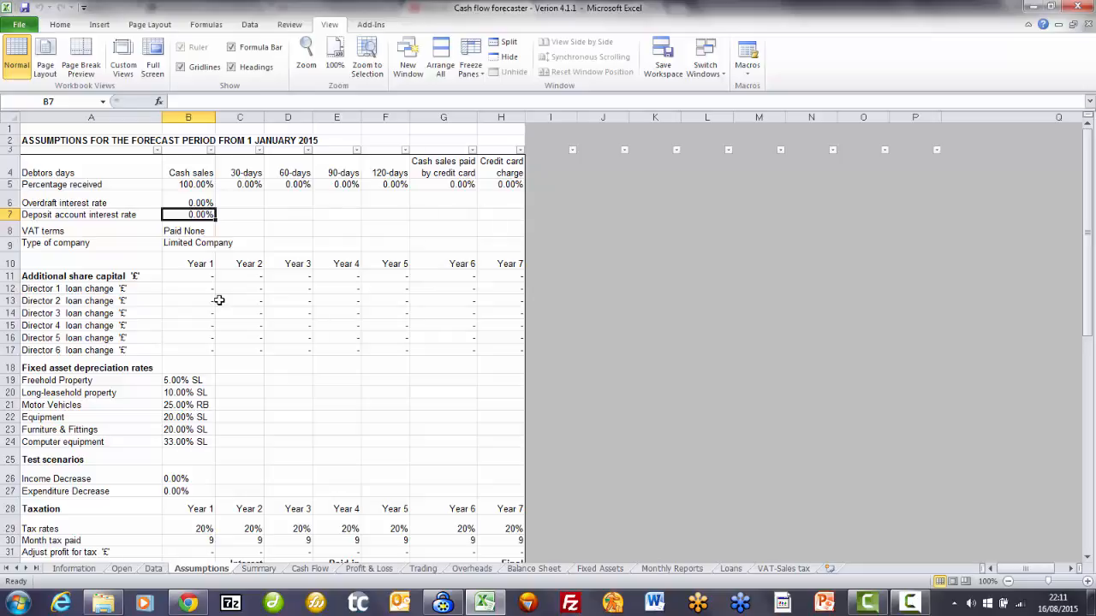
Review the yearly forecasts on the Summary sheet and the income and payments layout on the Cash Flow sheet
click(259, 570)
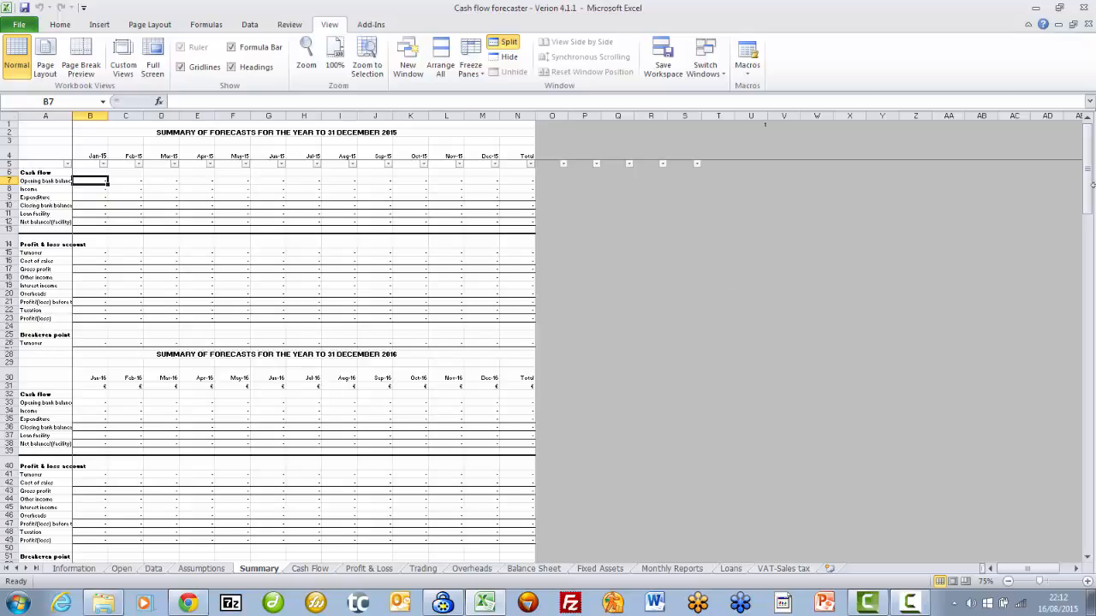
drag(1090, 175, 1086, 193)
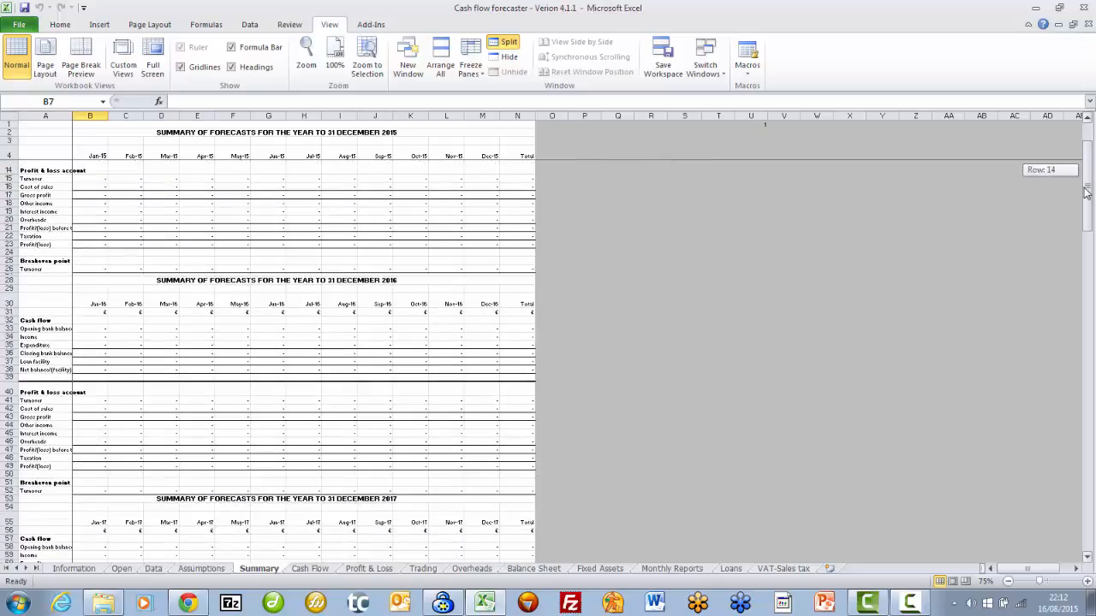
drag(1085, 193, 286, 557)
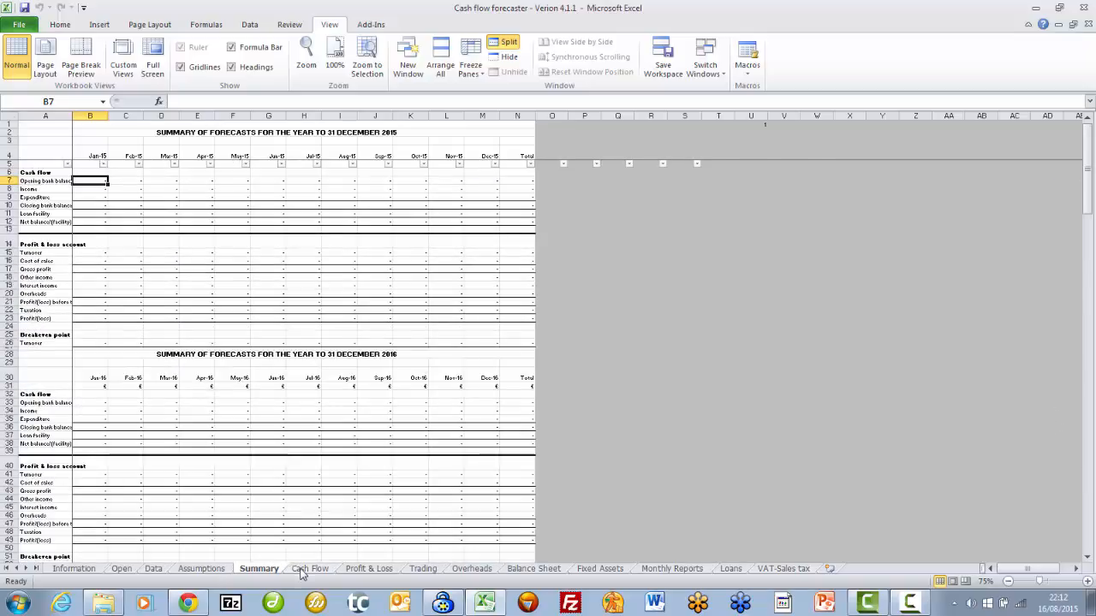
click(304, 568)
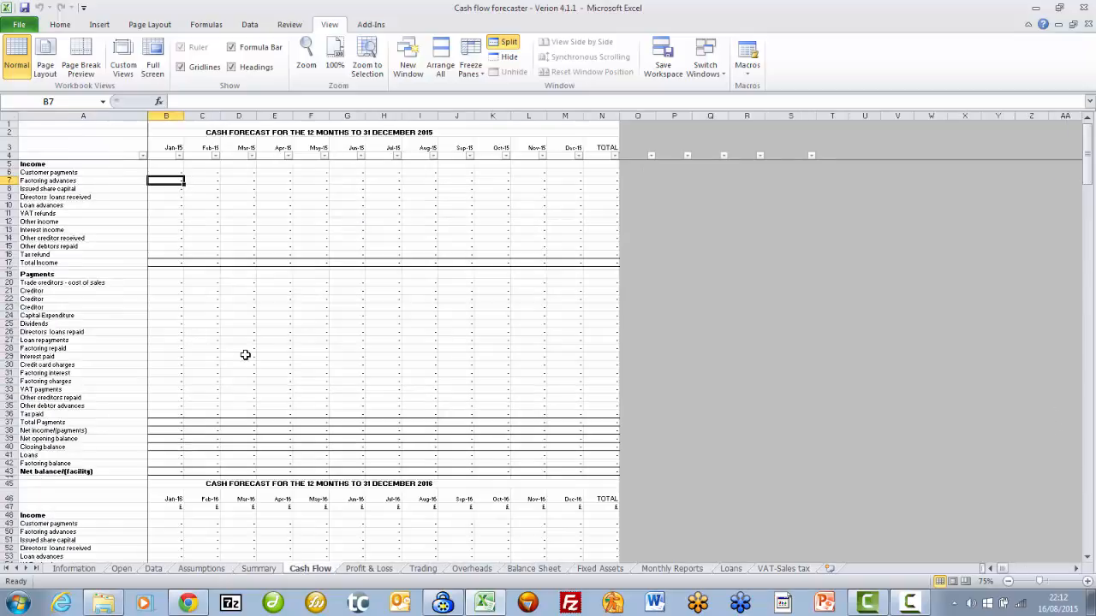
click(259, 569)
click(307, 570)
drag(1090, 163, 1087, 128)
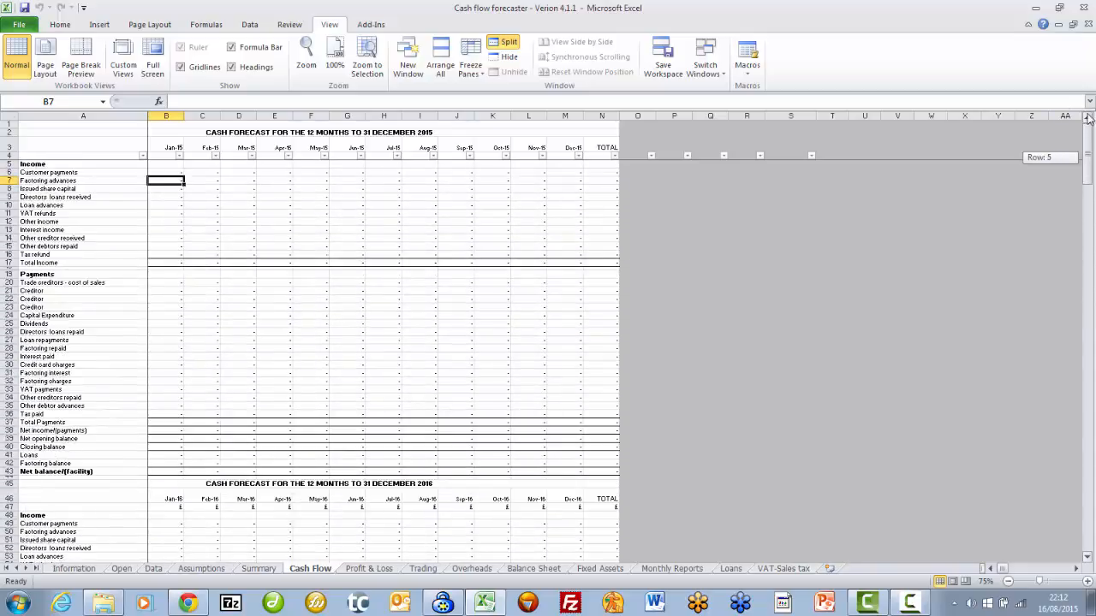
Examine the Profit & Loss forecast and compare its turnover and cost of sales with the detail on the Trading sheet
click(363, 570)
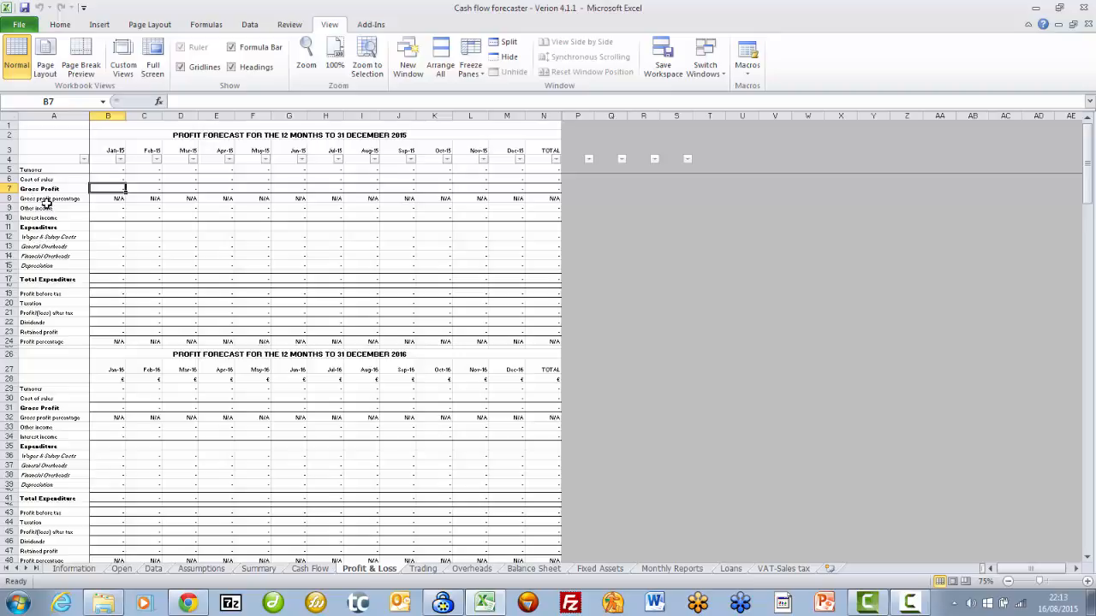
key(Up)
key(Up)
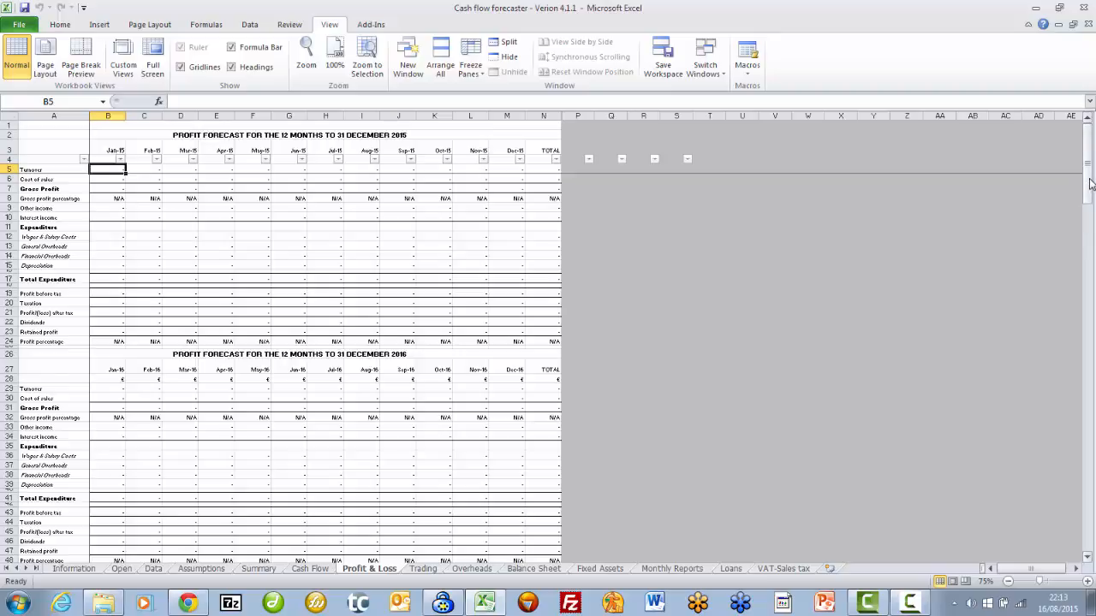
mouse_move(1085, 158)
mouse_down()
mouse_move(1085, 184)
mouse_move(1085, 157)
mouse_up()
click(423, 569)
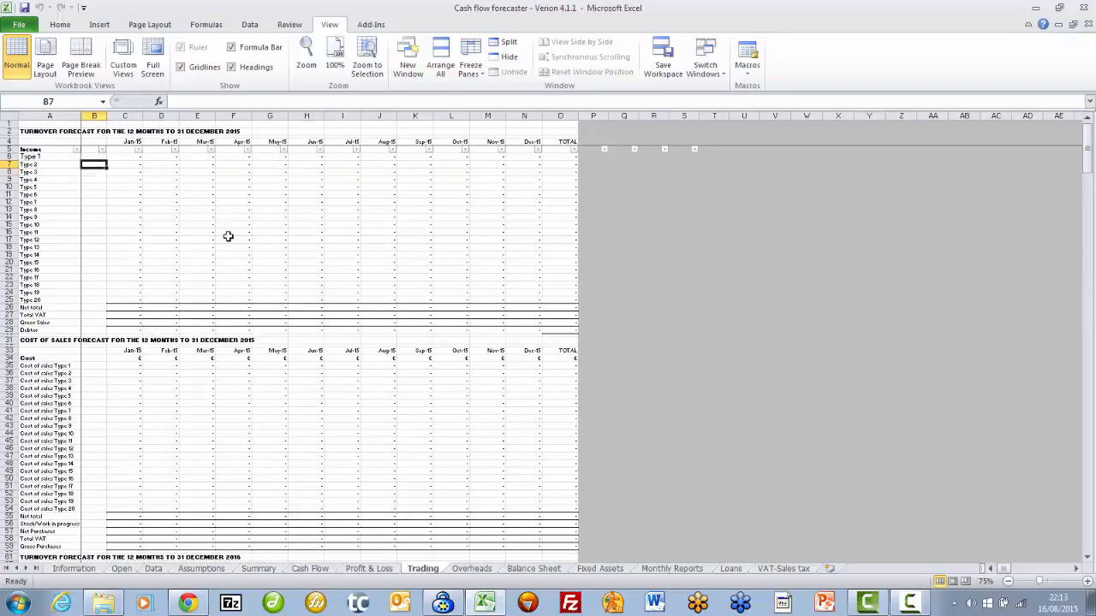
click(374, 570)
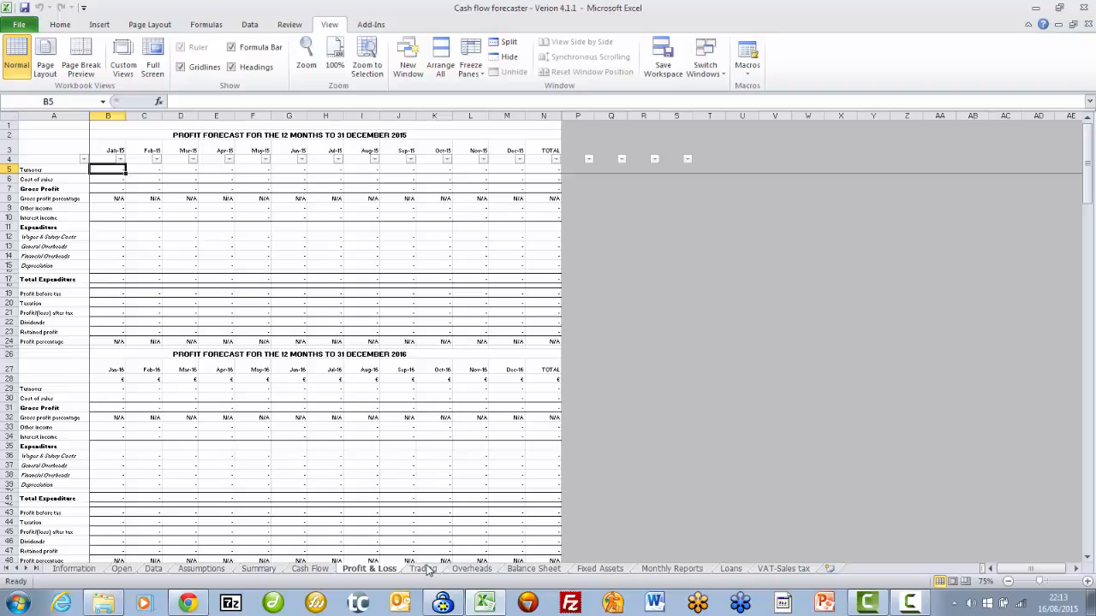
click(423, 569)
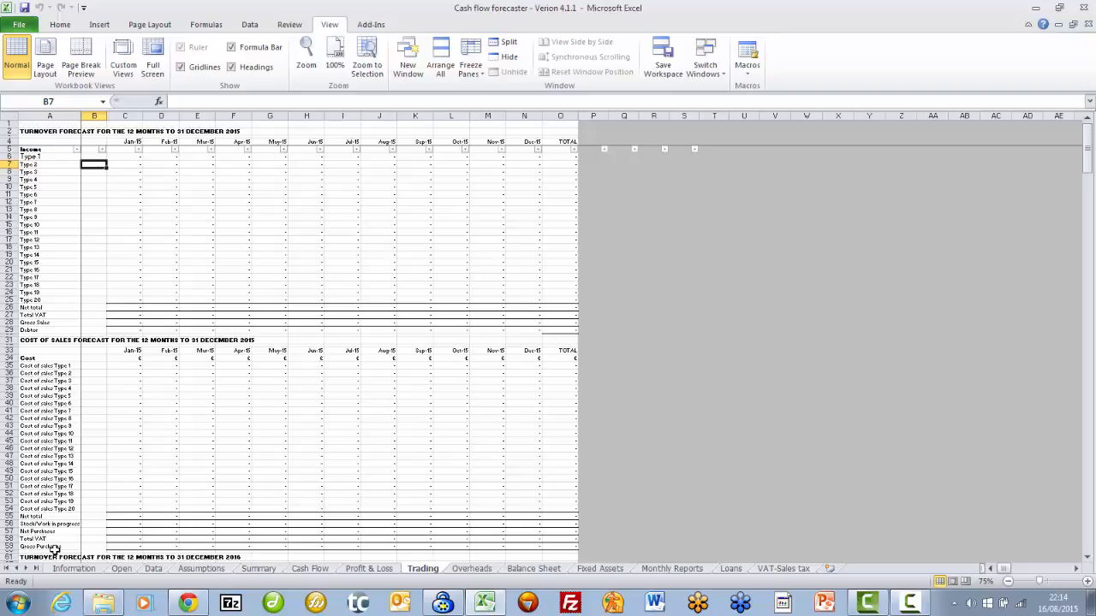
Examine the Overheads sheet and compare its categories with the expenditure lines on the Profit & Loss sheet
click(472, 568)
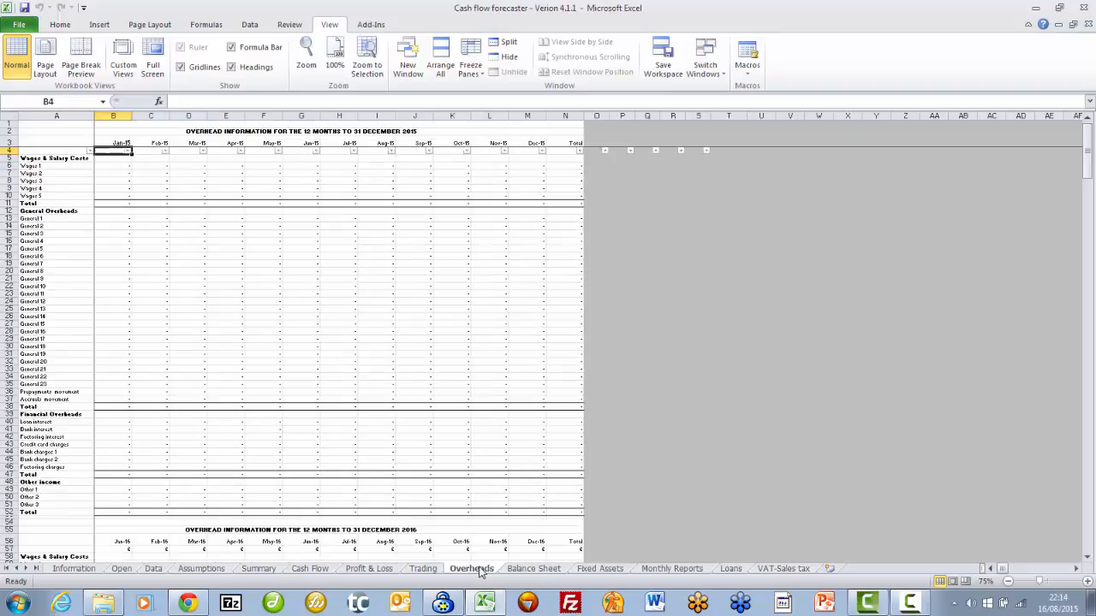
click(359, 574)
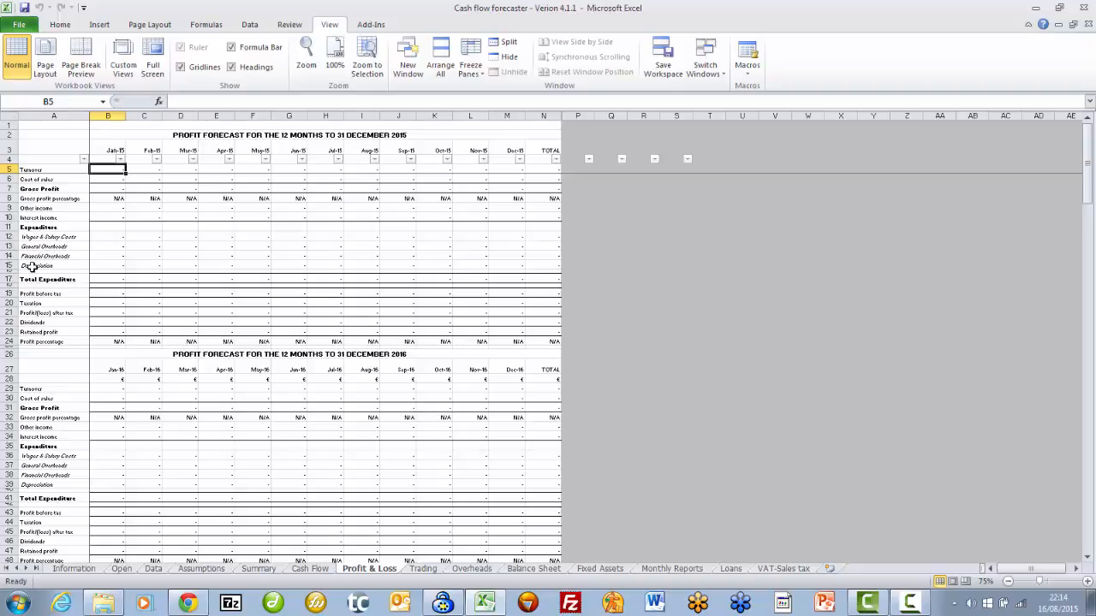
click(471, 568)
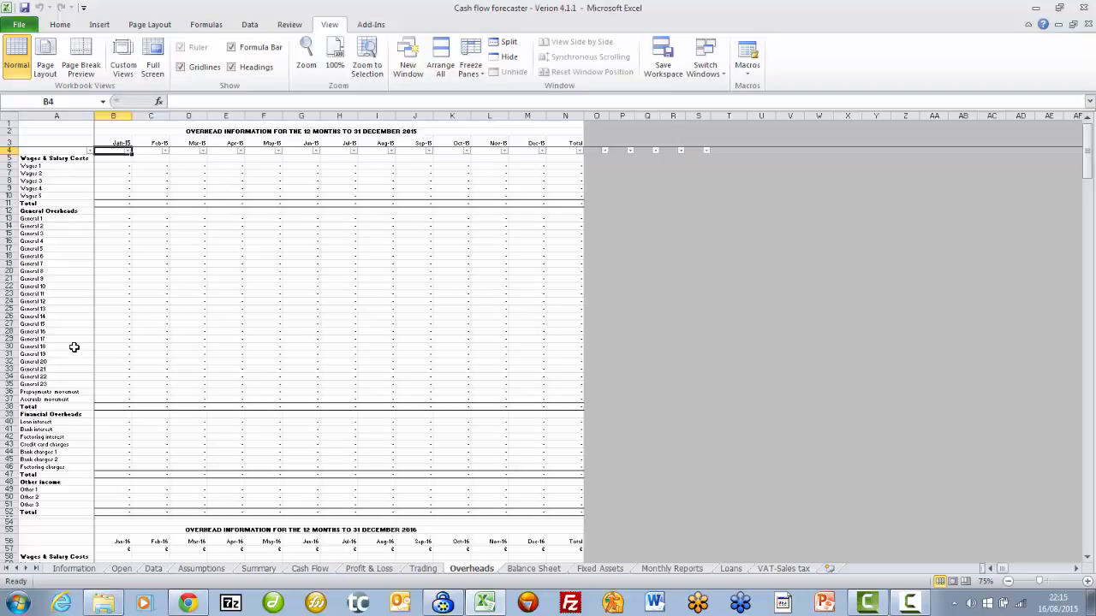
drag(1085, 164, 1083, 142)
Review the Balance Sheet, the Fixed Assets schedule and the Monthly Reports sheet
click(532, 569)
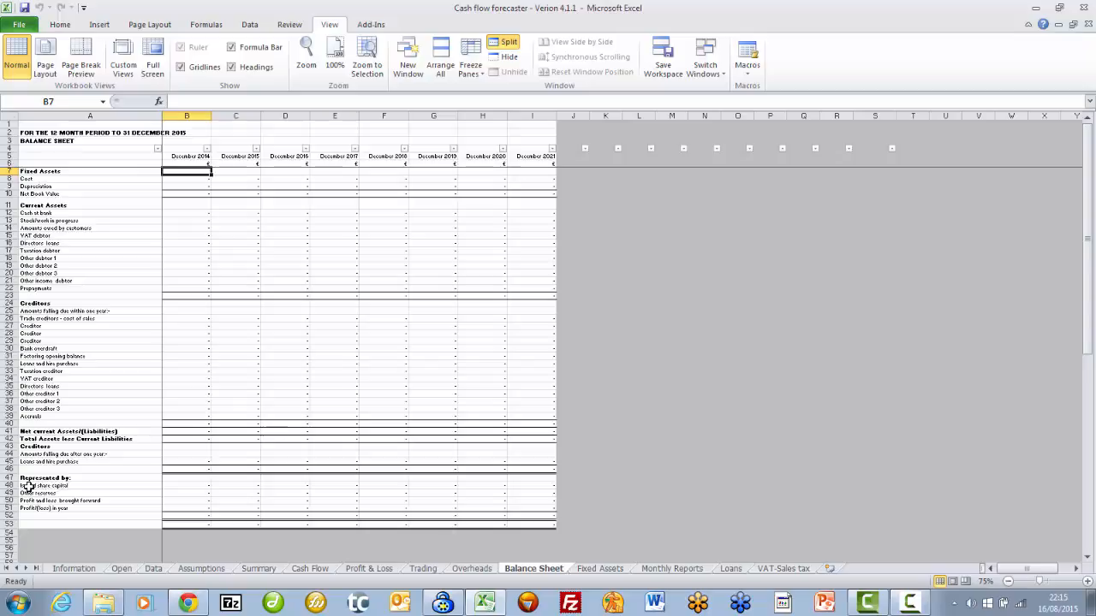
click(599, 568)
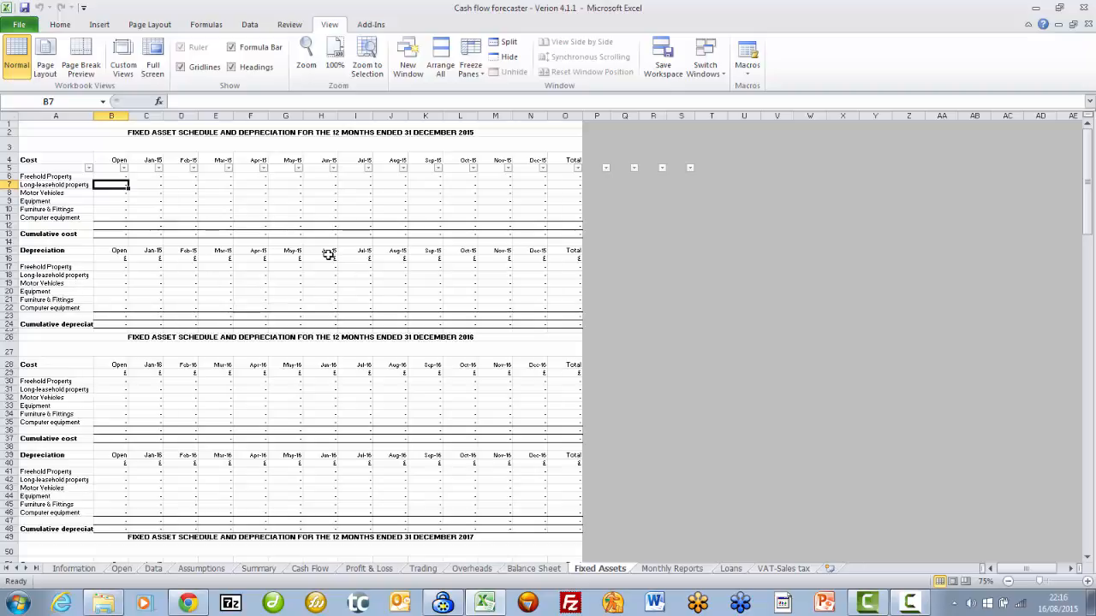
click(671, 569)
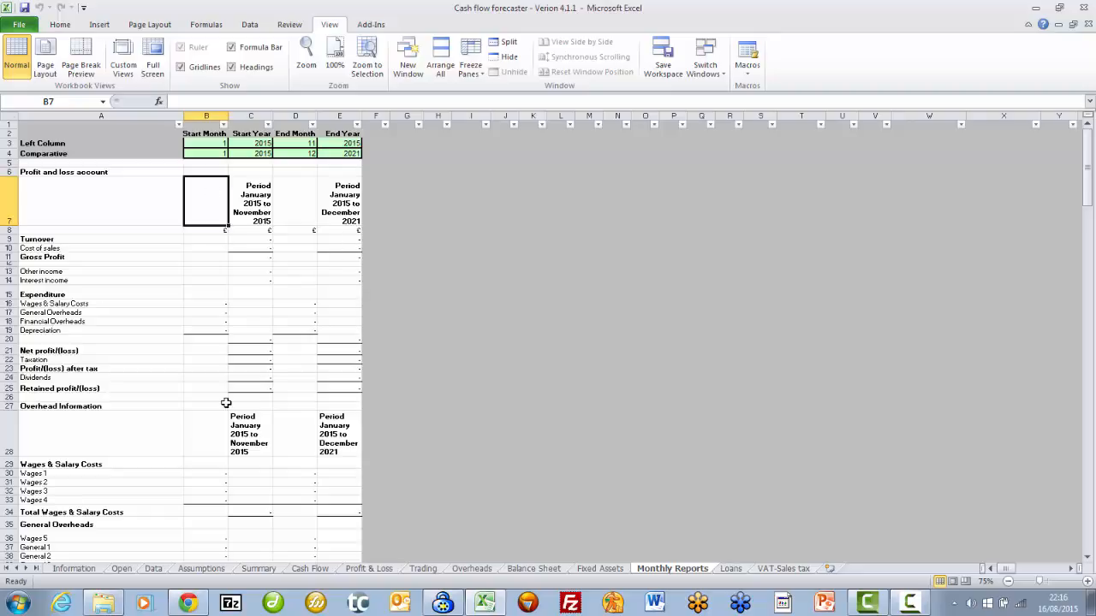
mouse_move(1085, 188)
mouse_down()
mouse_move(1078, 316)
mouse_move(1084, 184)
mouse_up()
Examine the hire purchase forecasts on the Loans sheet and the yearly forecasts on the VAT-Sales tax sheet
click(730, 569)
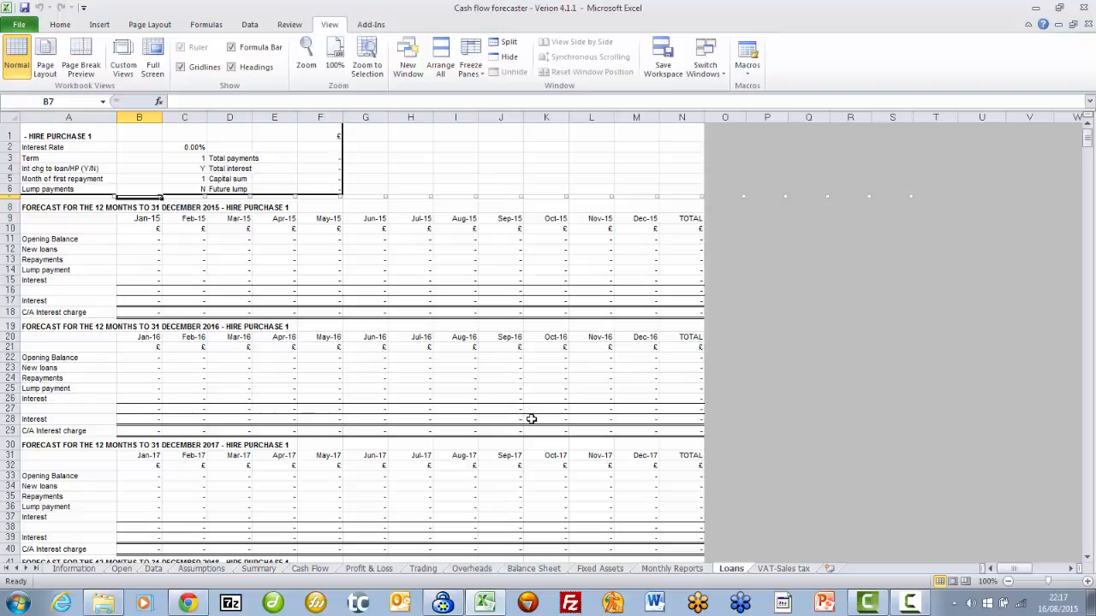
drag(1087, 141, 1087, 175)
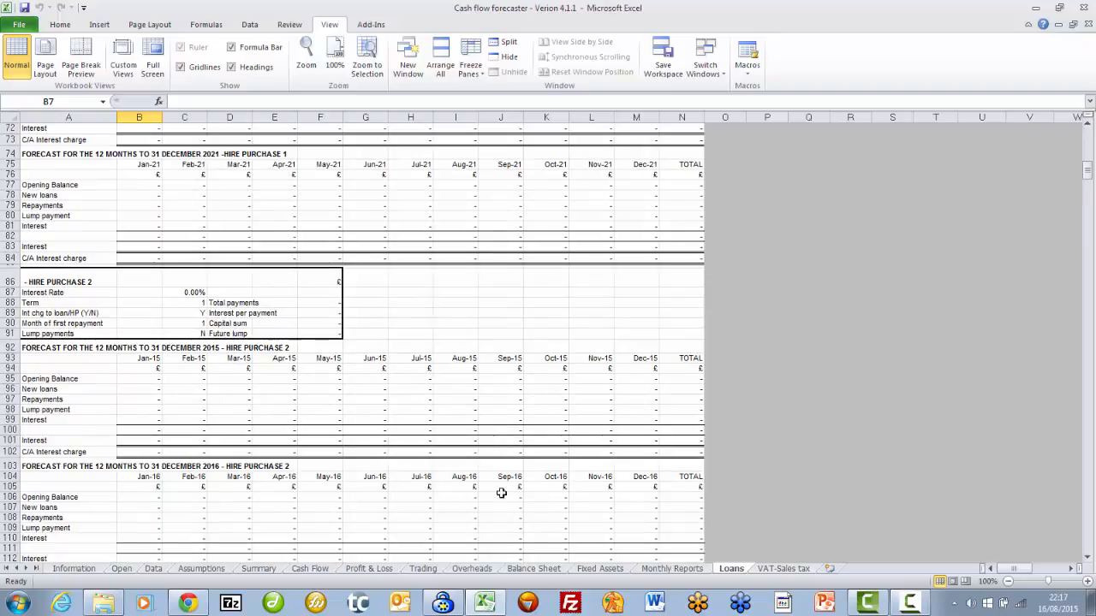
click(776, 572)
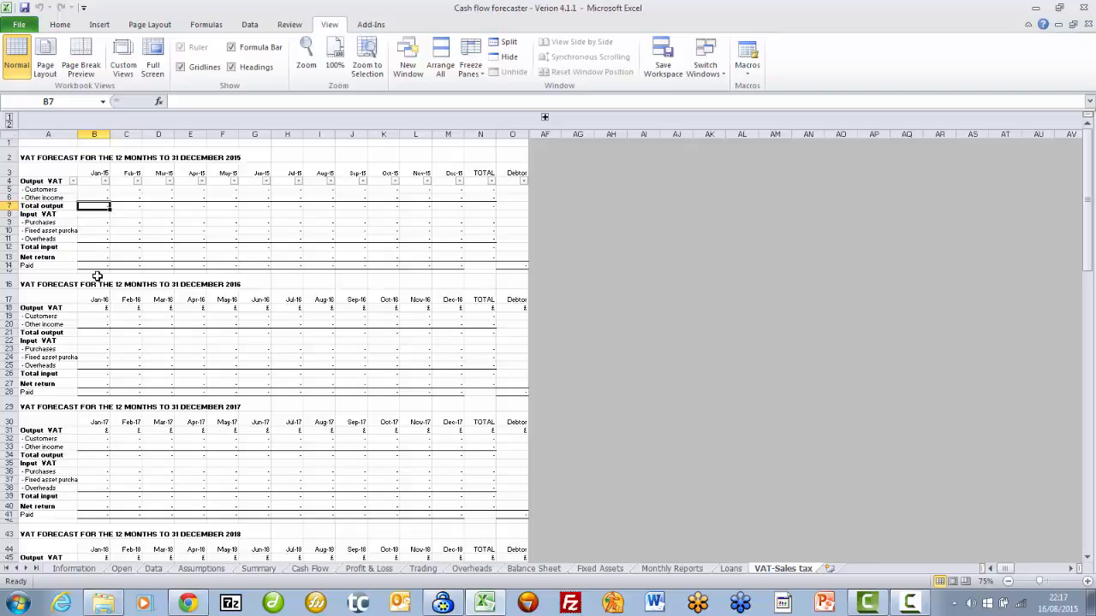
Enter "Test Company Limited" as the company name on the Information sheet
click(77, 568)
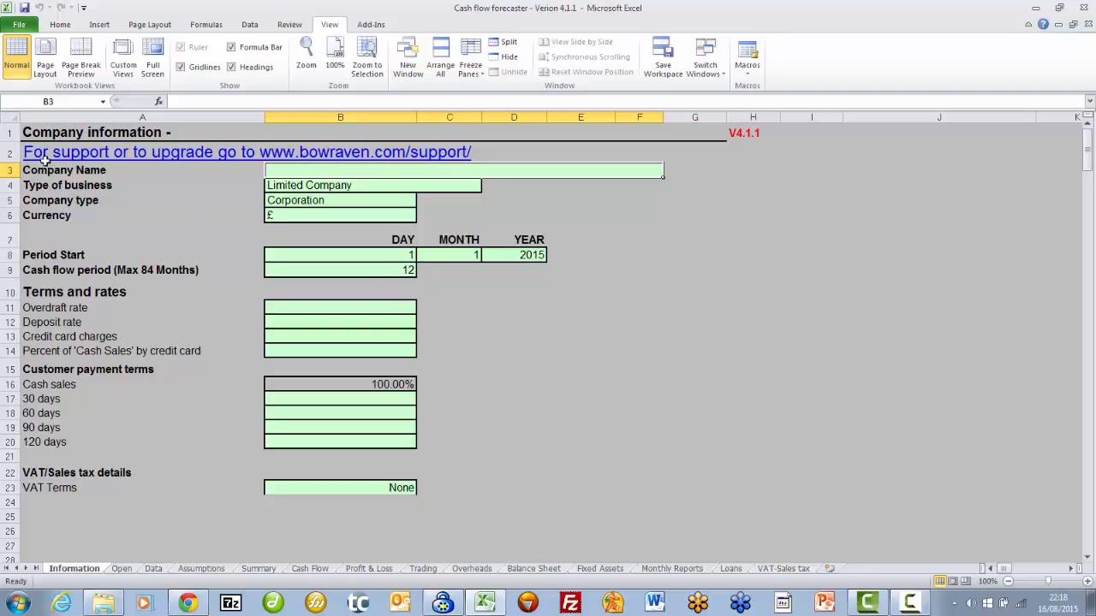
text(T)
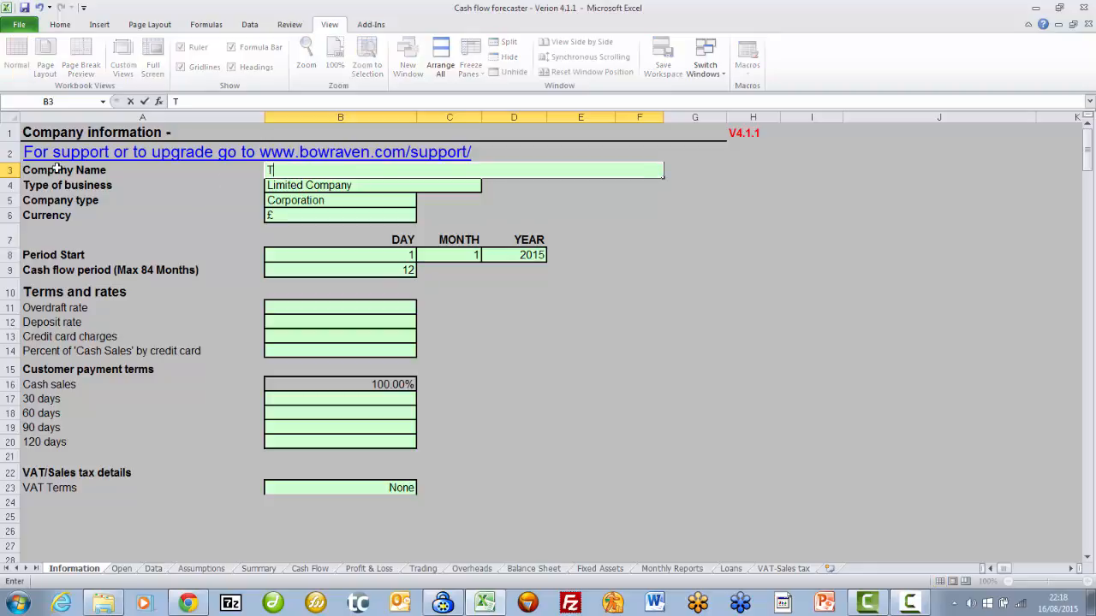
text(est Company Limited)
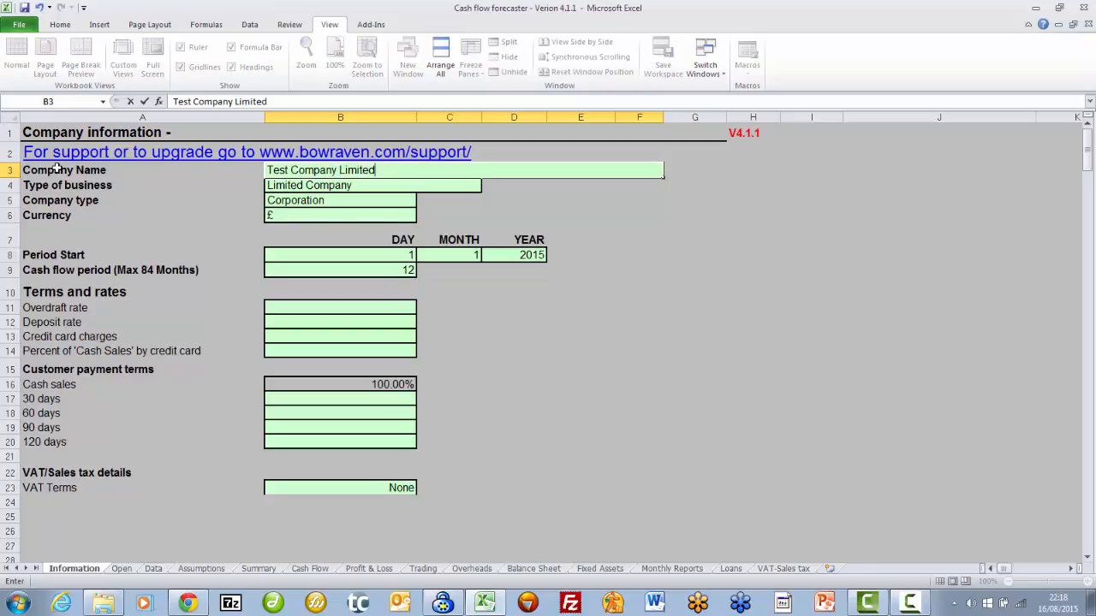
key(Return)
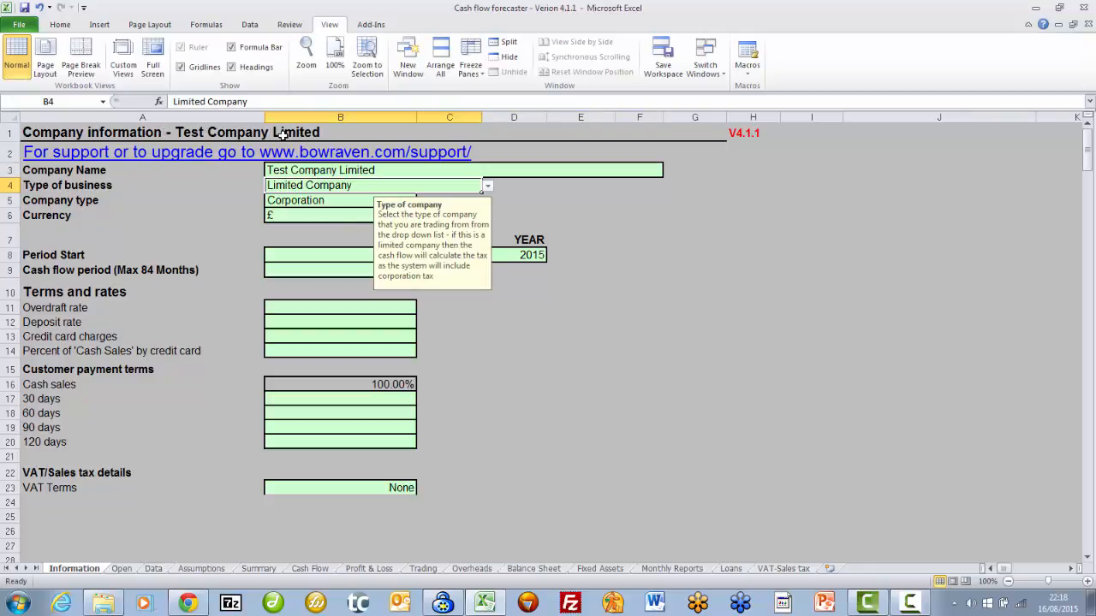
Check the company name heading on the Cash Flow, Trading and Balance Sheet reports
click(296, 570)
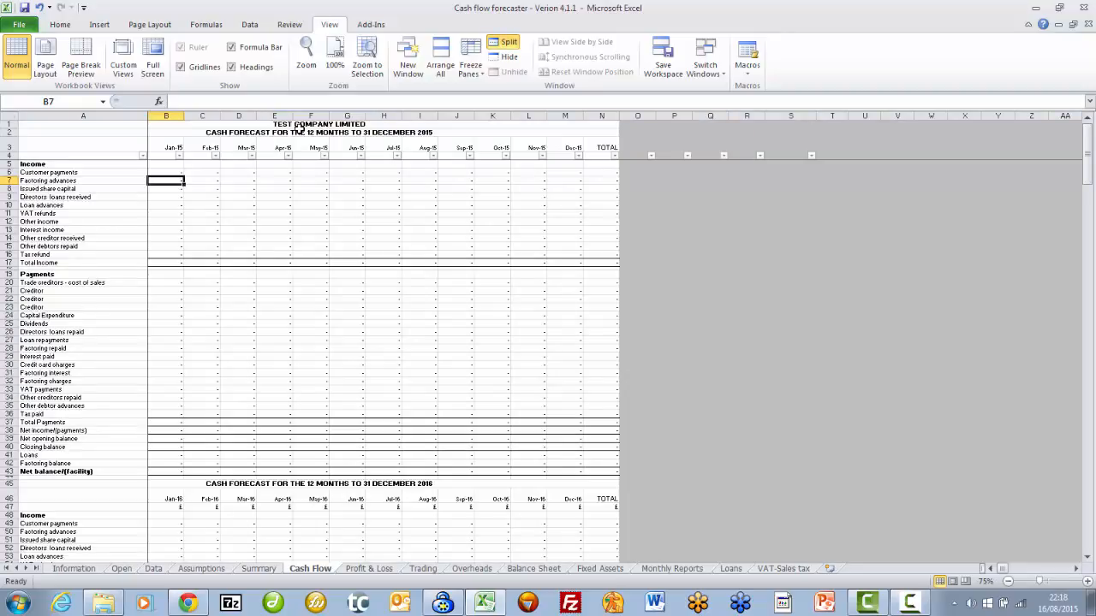
click(425, 569)
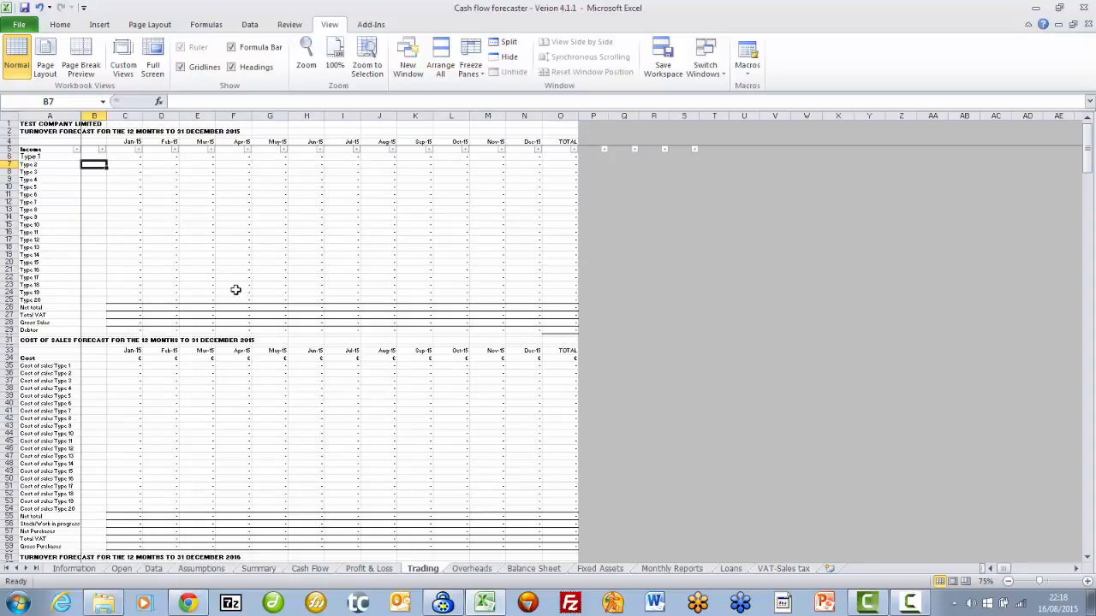
click(526, 570)
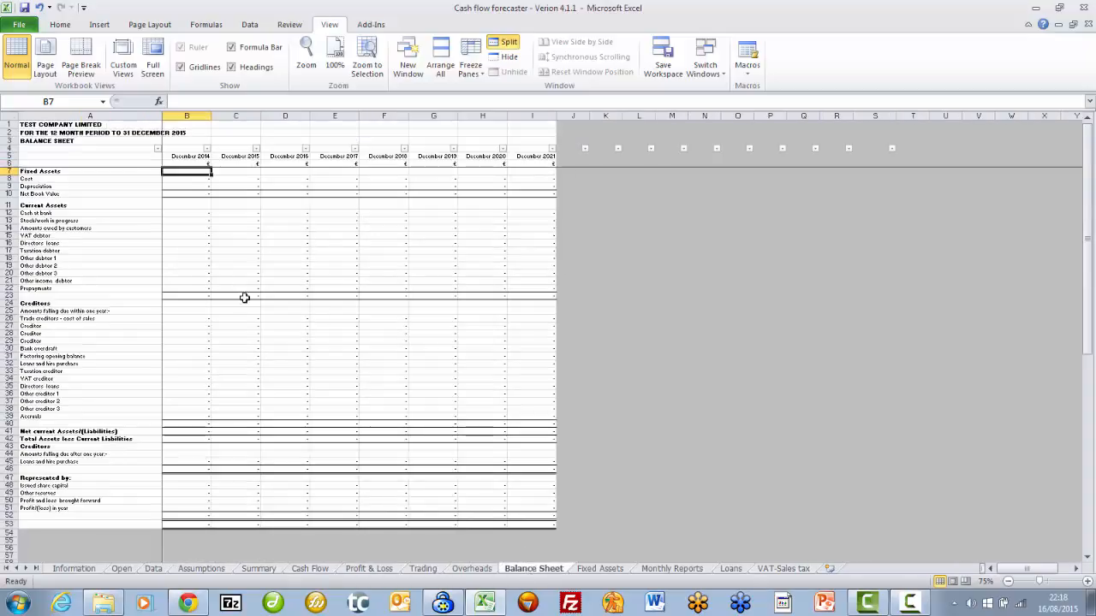
Choose Limited Company as the type of business on the Information sheet
click(83, 571)
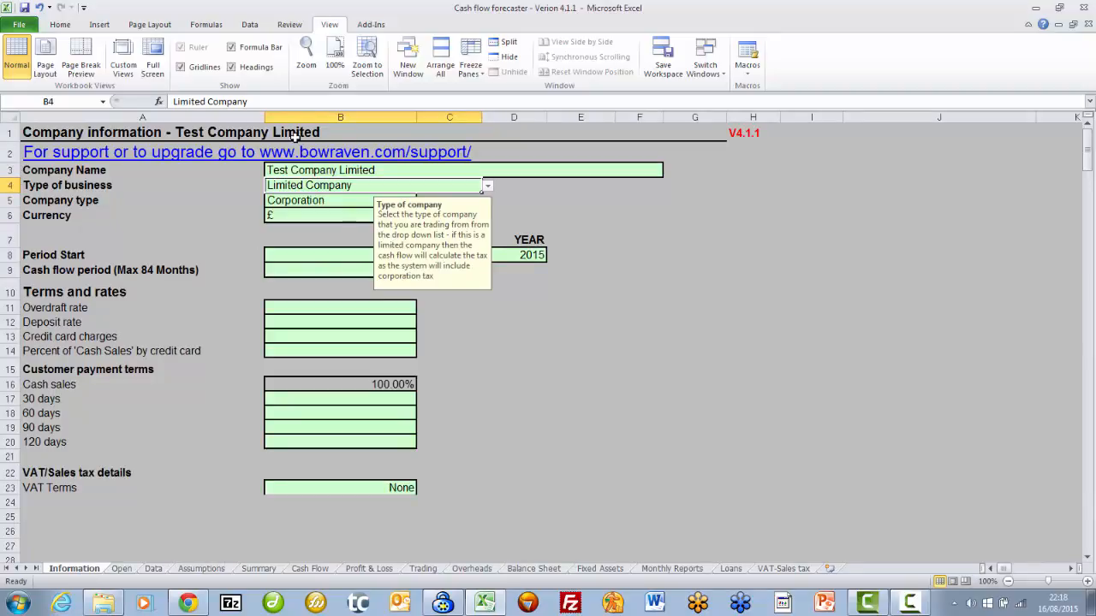
click(488, 186)
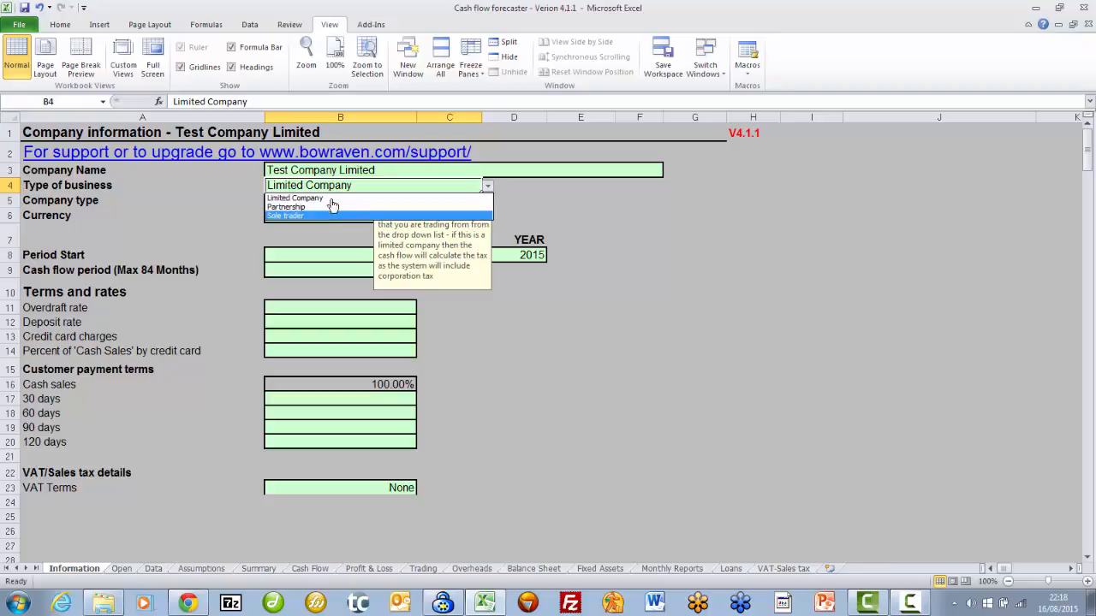
click(272, 197)
Choose Limited Company as the type of business and review the available company type and currency options
click(279, 199)
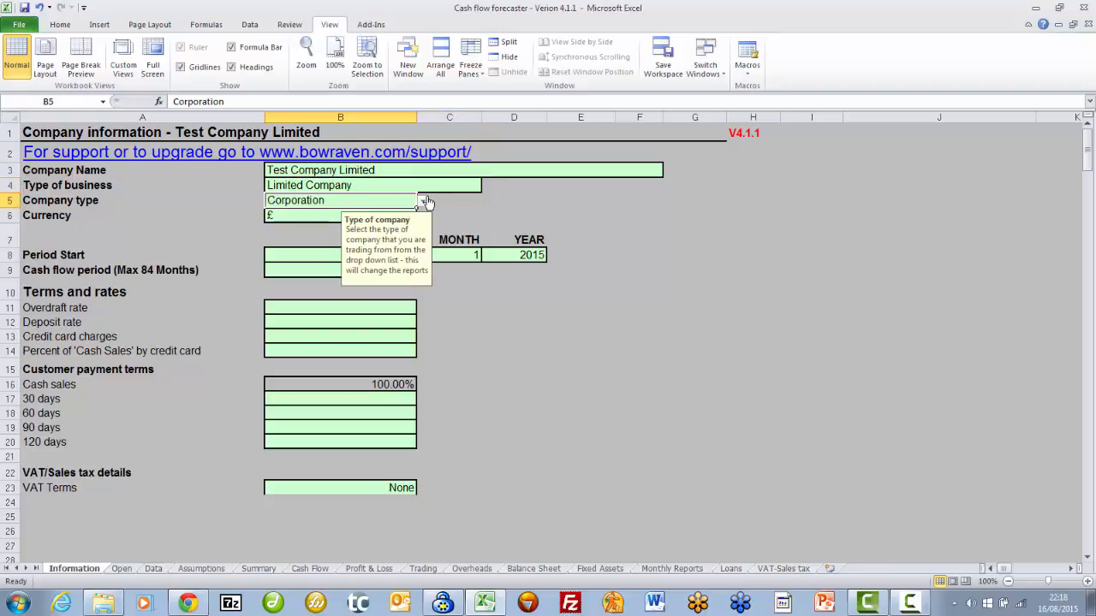
click(423, 202)
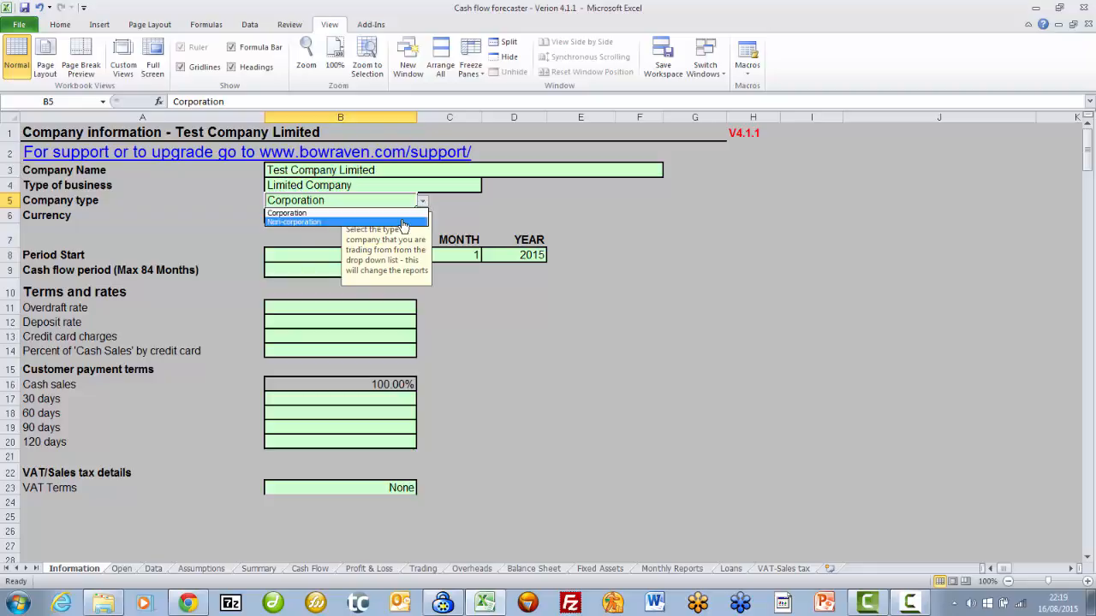
click(463, 206)
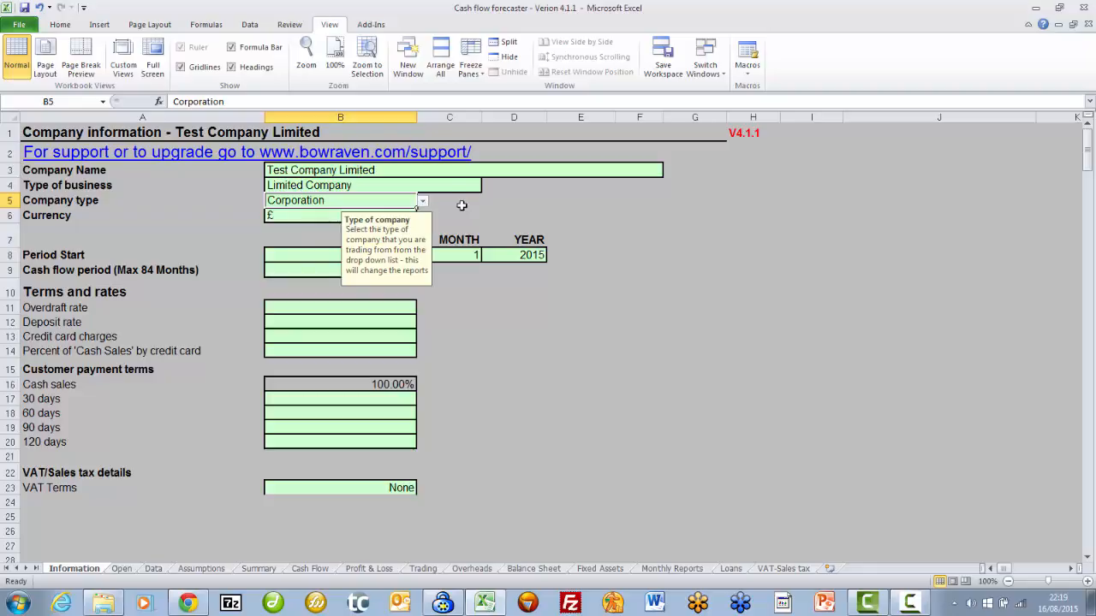
click(306, 215)
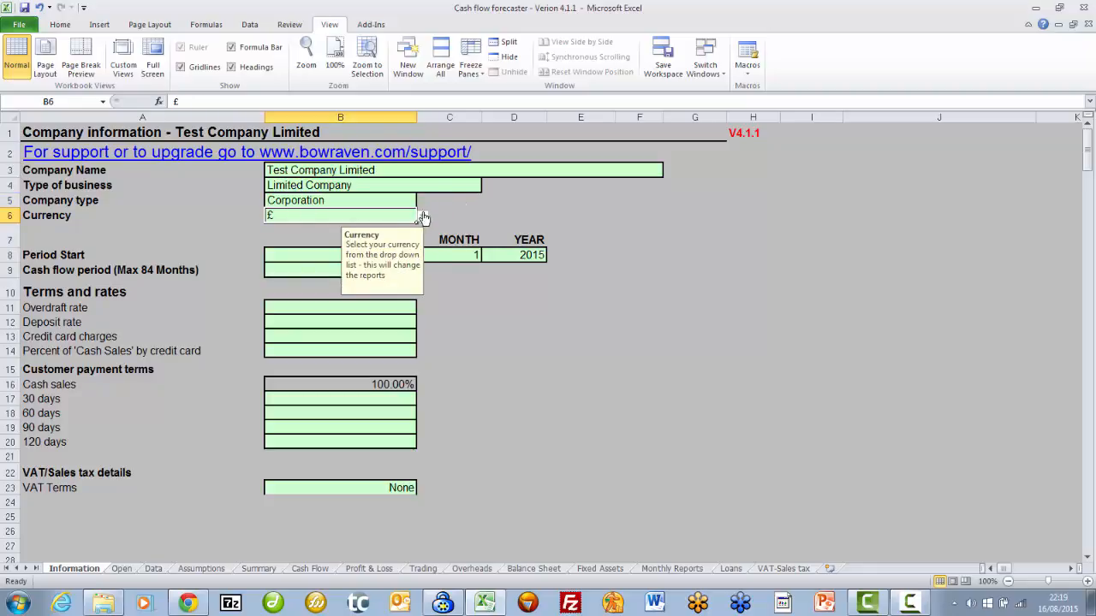
click(421, 219)
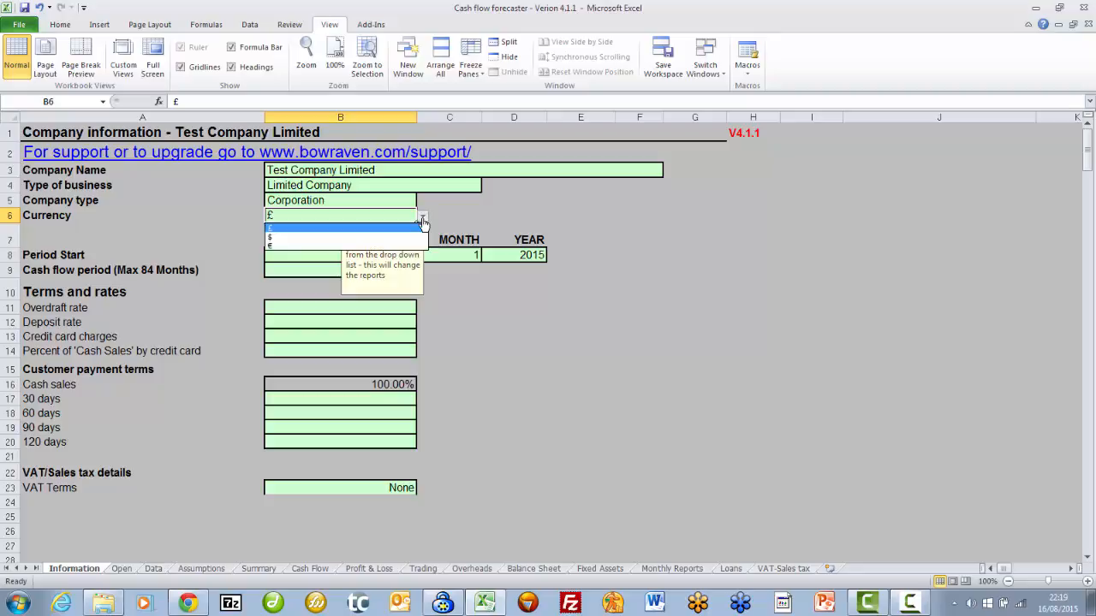
click(309, 254)
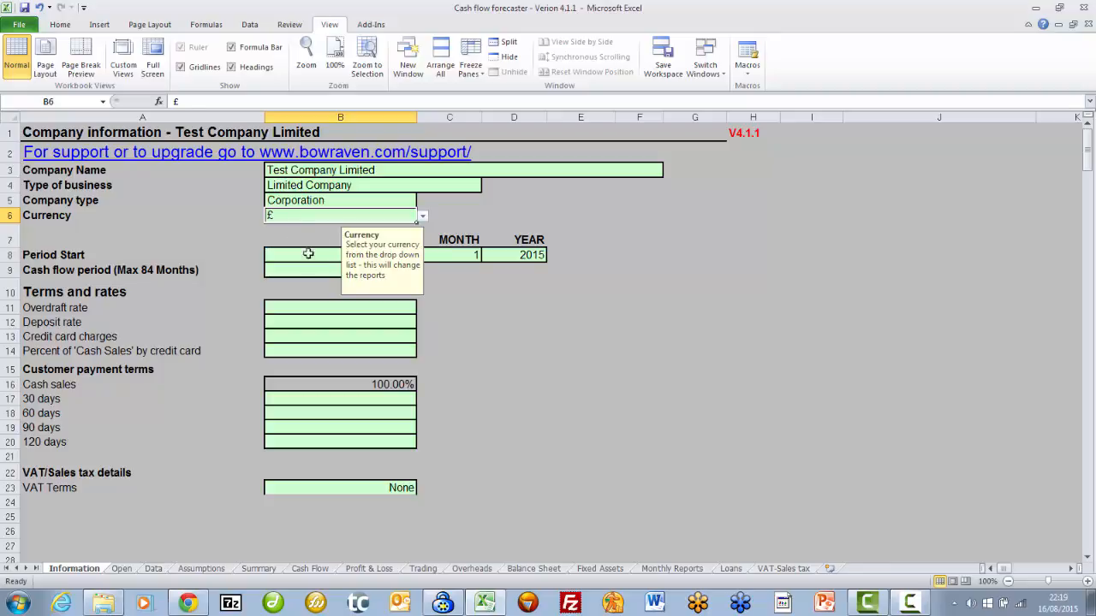
Set the period start to day 1, month 4, year 2015 on the Information sheet
click(308, 254)
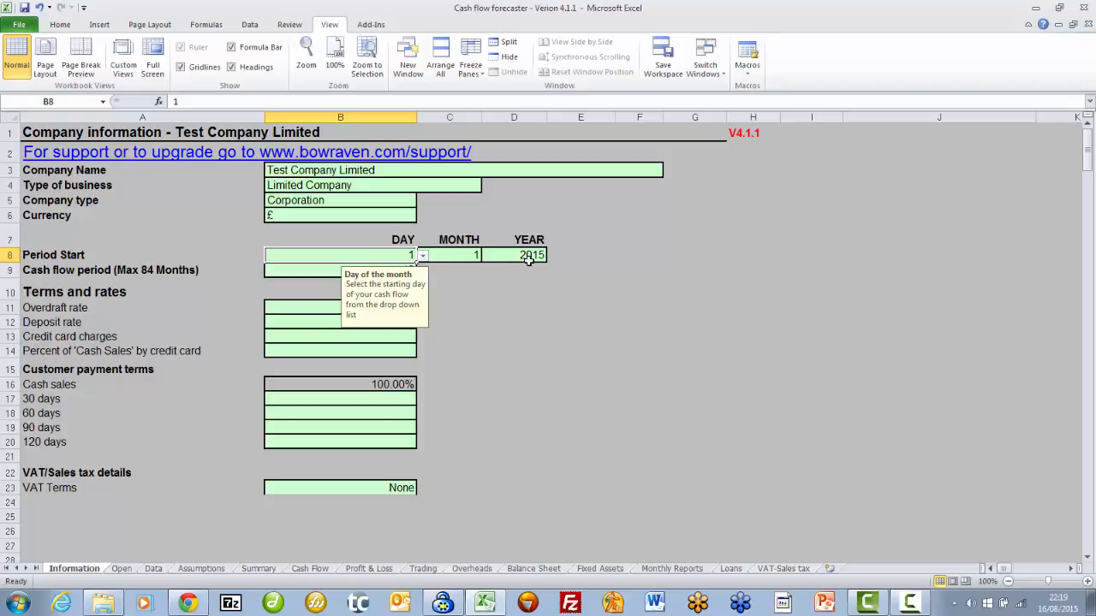
click(422, 255)
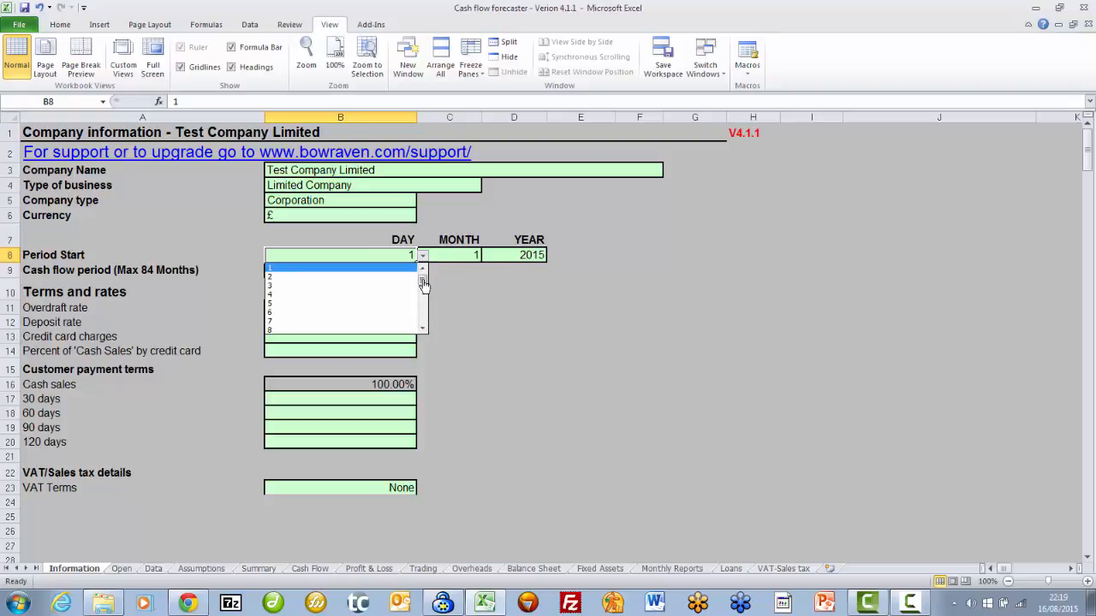
mouse_move(422, 282)
mouse_down()
mouse_move(423, 336)
mouse_move(426, 275)
mouse_up()
click(459, 256)
click(458, 257)
click(487, 256)
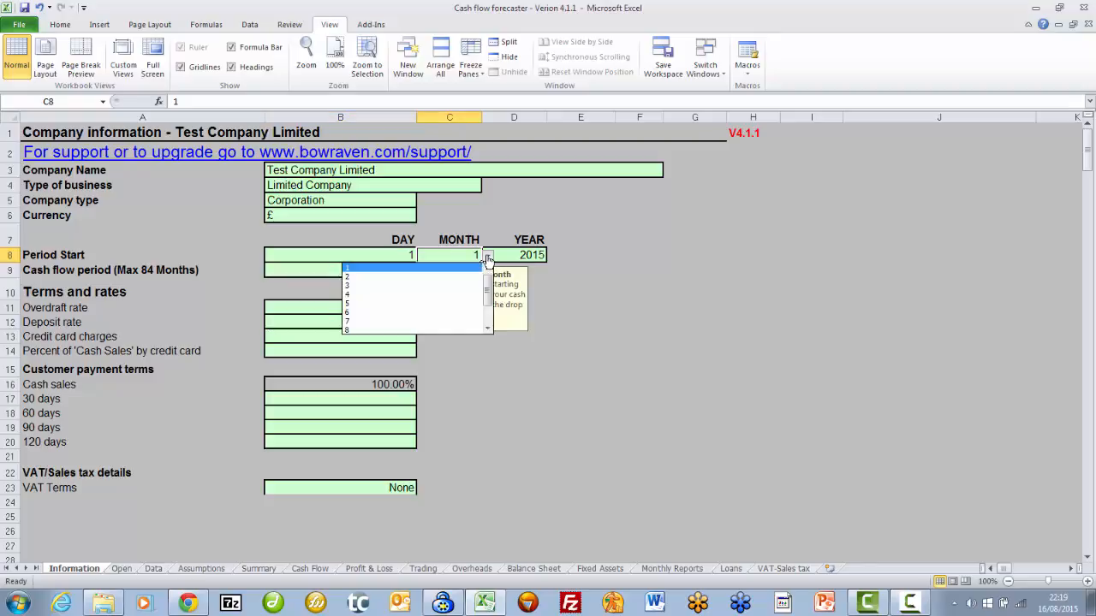
mouse_move(488, 282)
mouse_down()
mouse_move(488, 323)
mouse_move(487, 279)
mouse_up()
click(384, 294)
click(528, 254)
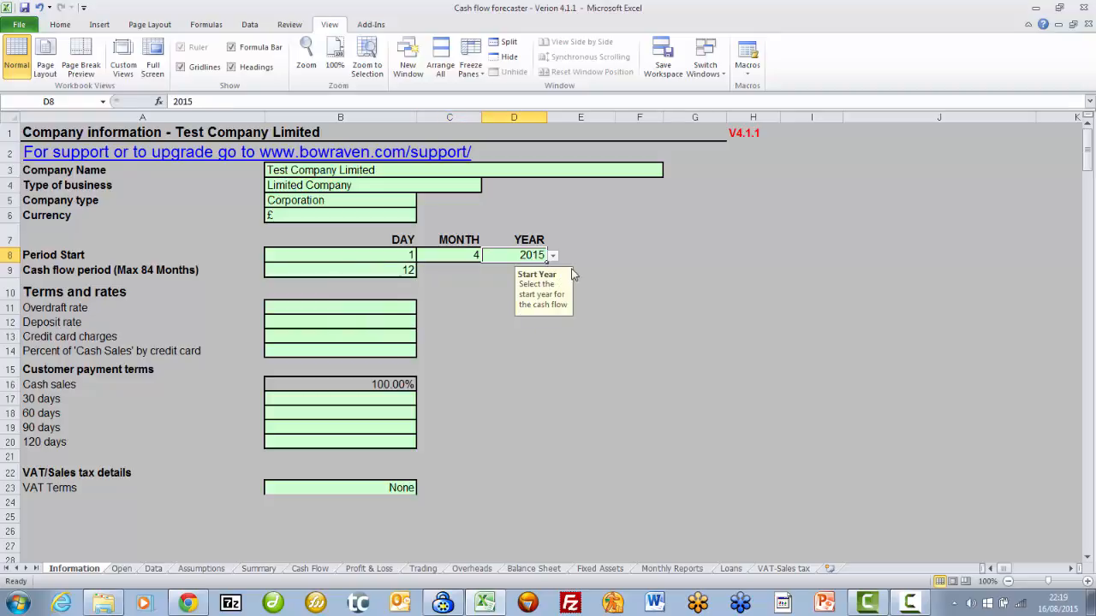
click(553, 256)
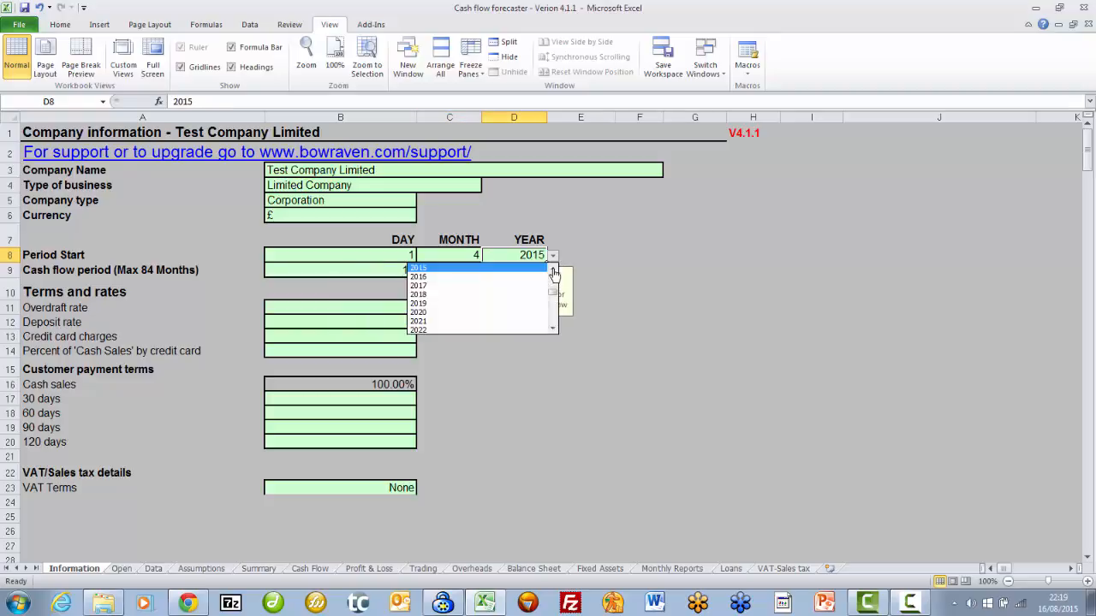
click(553, 269)
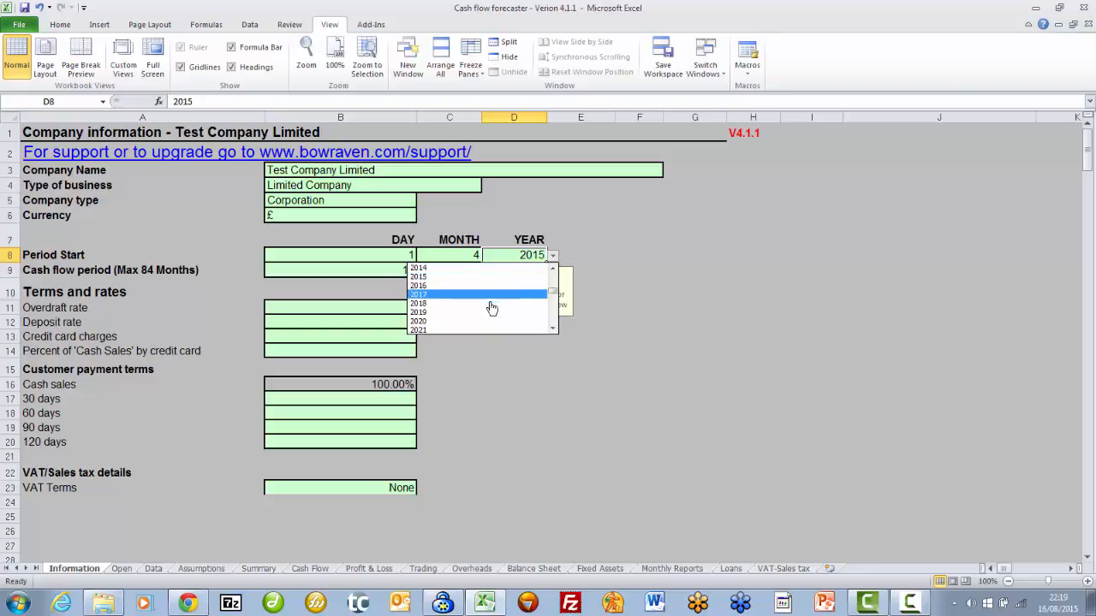
click(630, 326)
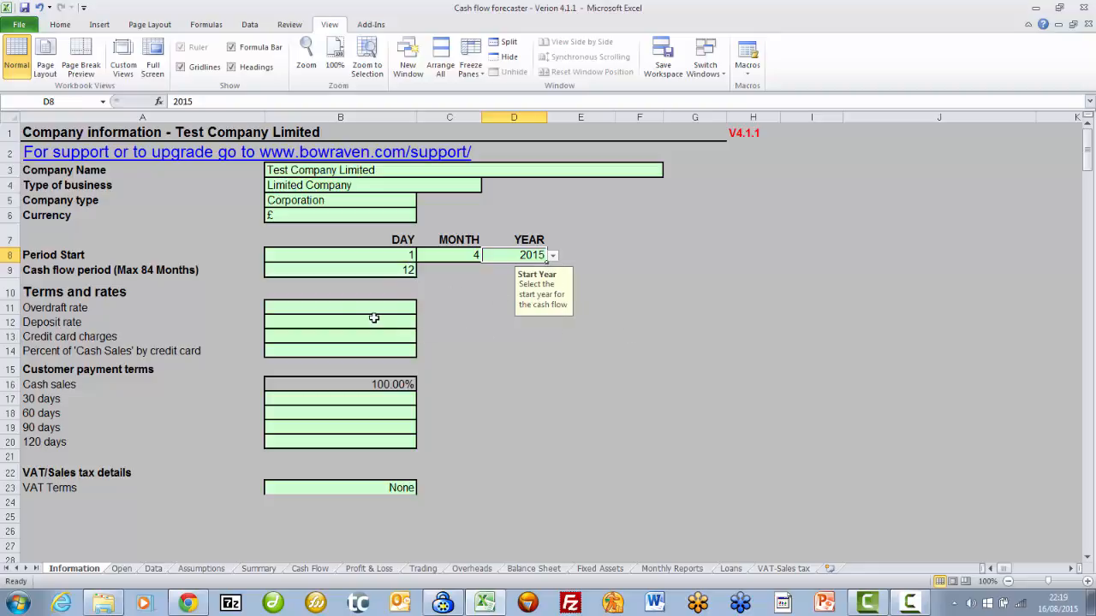
Set the cash flow period to 36 months
click(321, 271)
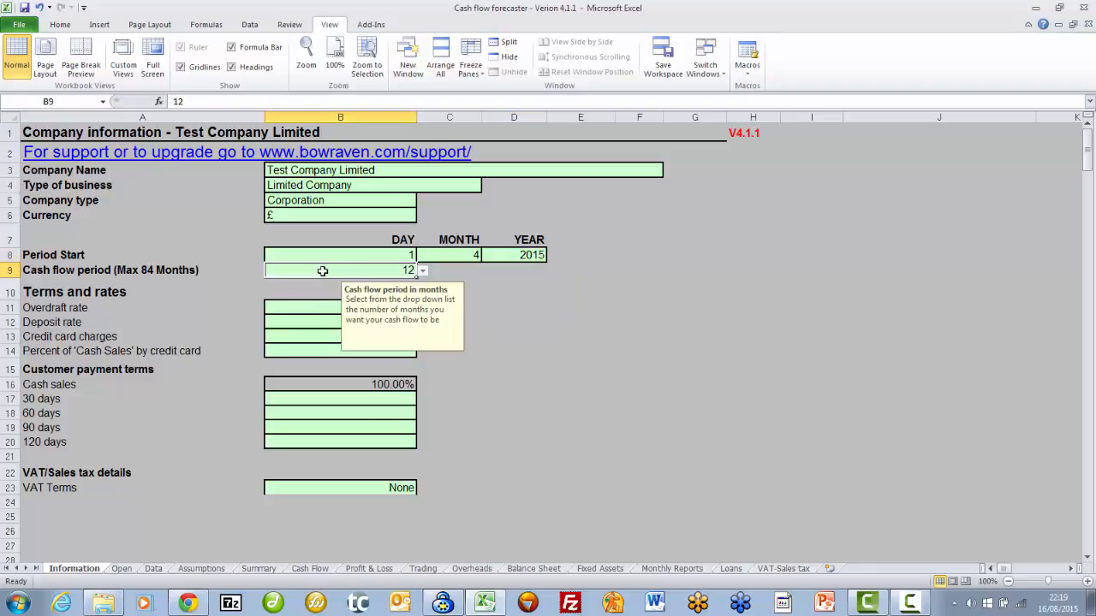
click(423, 271)
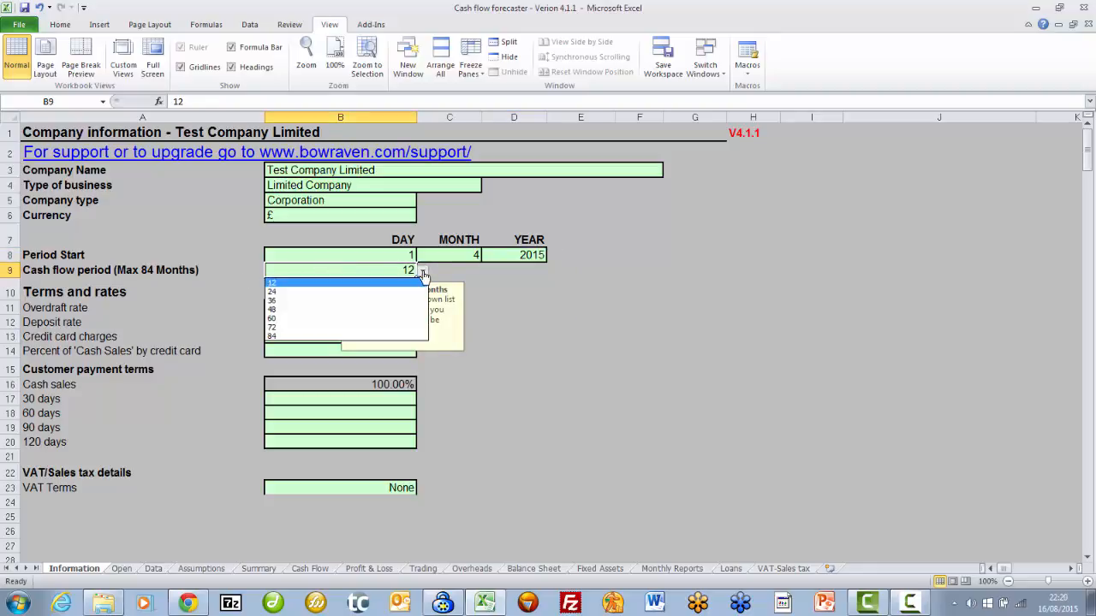
click(316, 302)
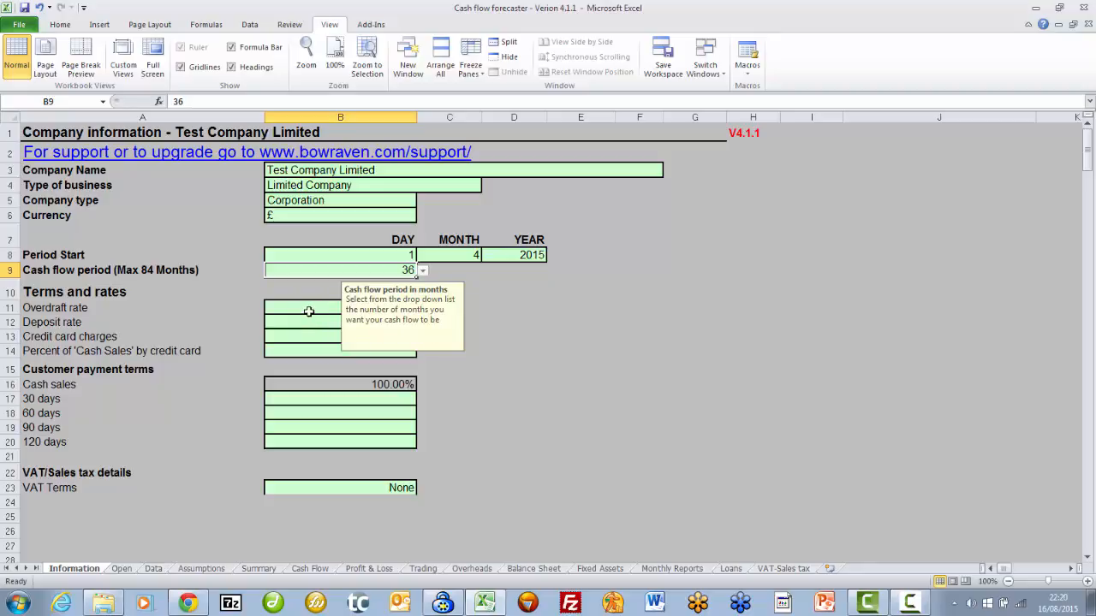
Examine the overdraft and deposit rate fields and the Cash Flow and Profit & Loss forecasts they relate to
click(309, 312)
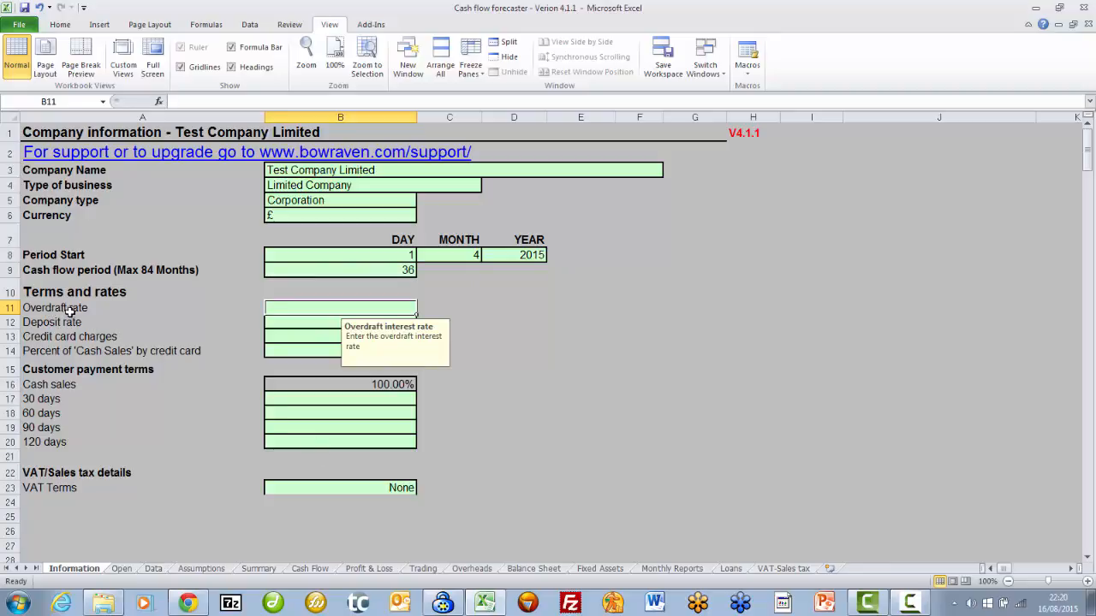
click(310, 569)
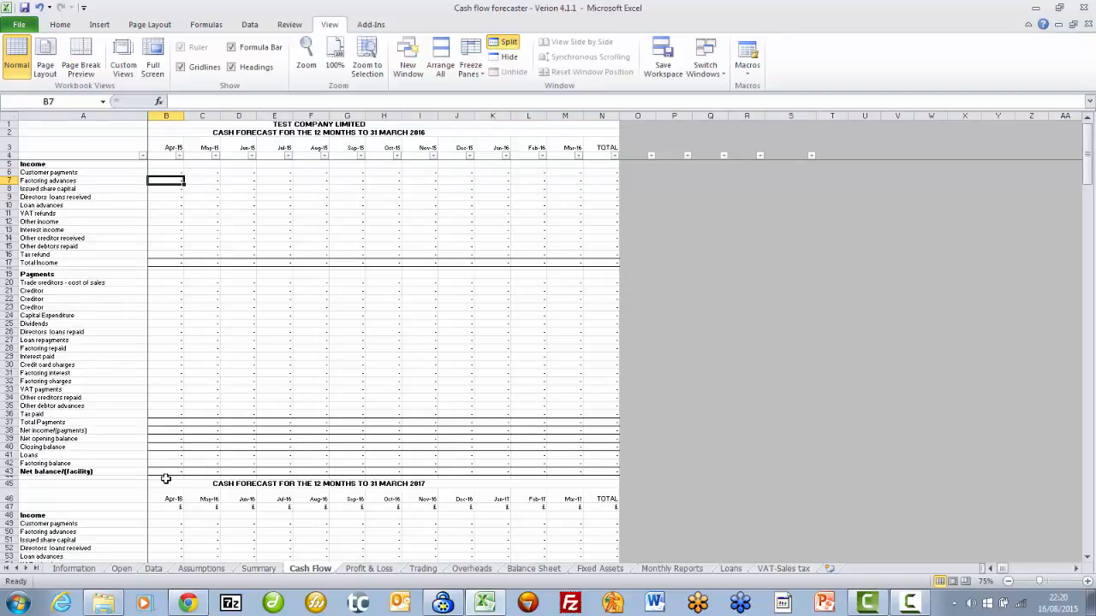
click(86, 571)
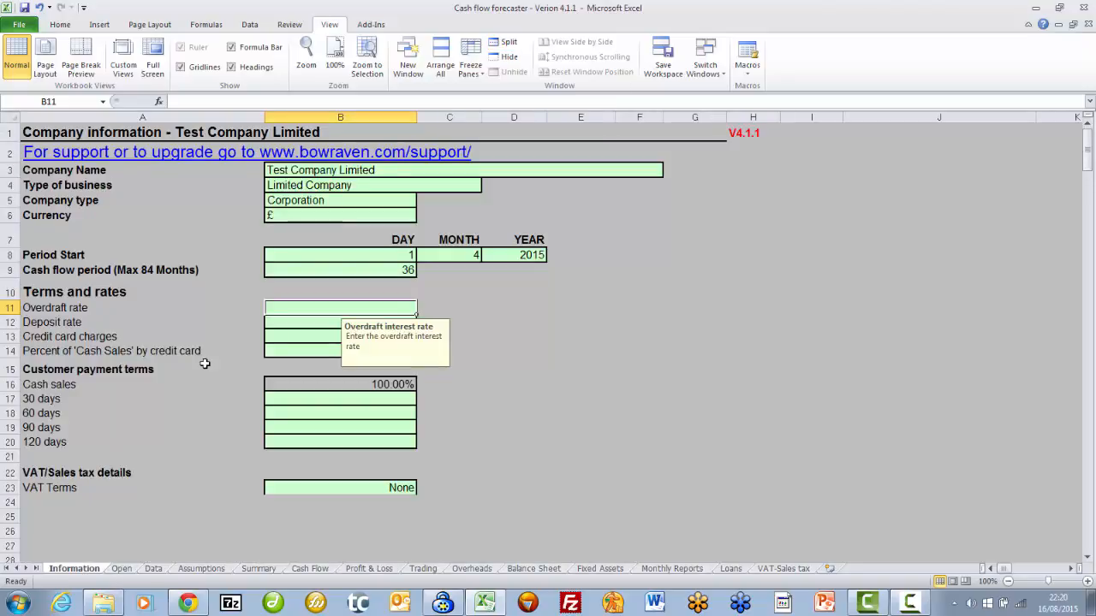
click(321, 323)
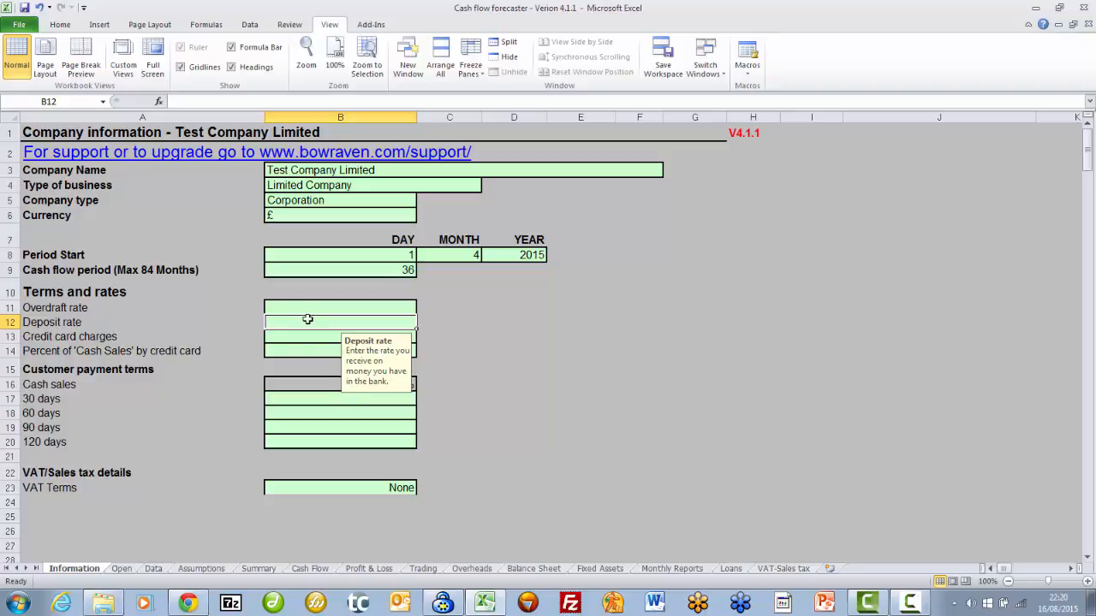
click(312, 568)
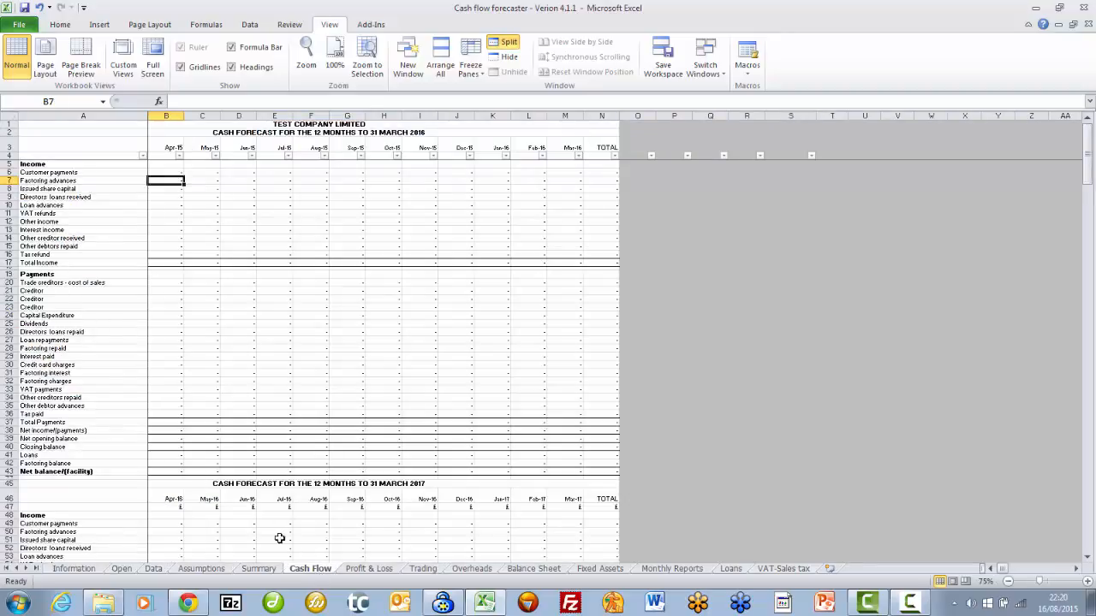
click(360, 570)
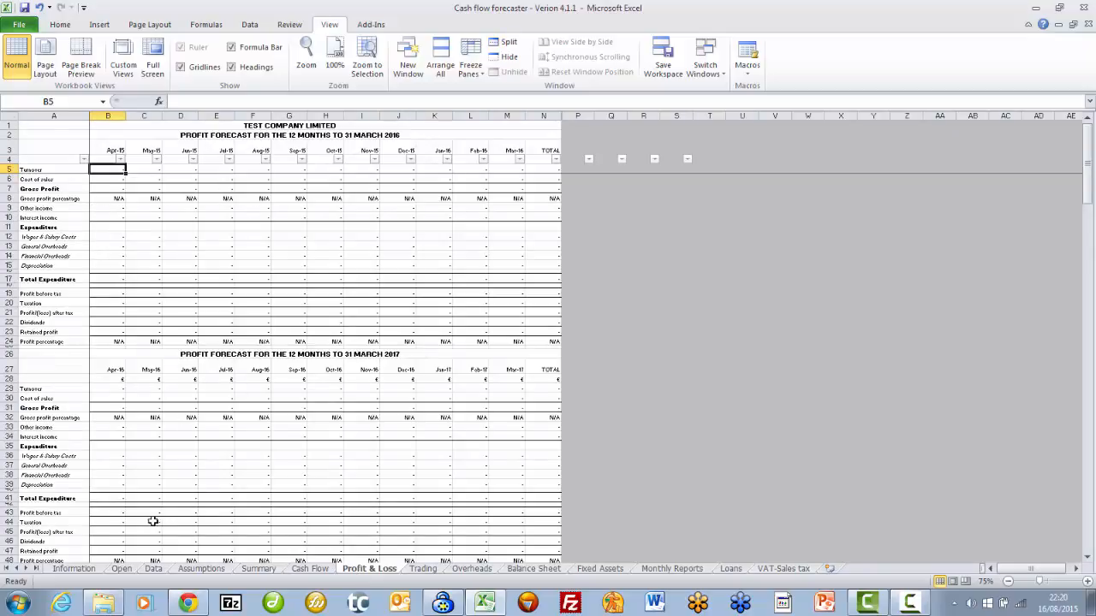
click(74, 569)
Read the input guidance for credit card charges and the percent of cash sales by credit card
key(Down)
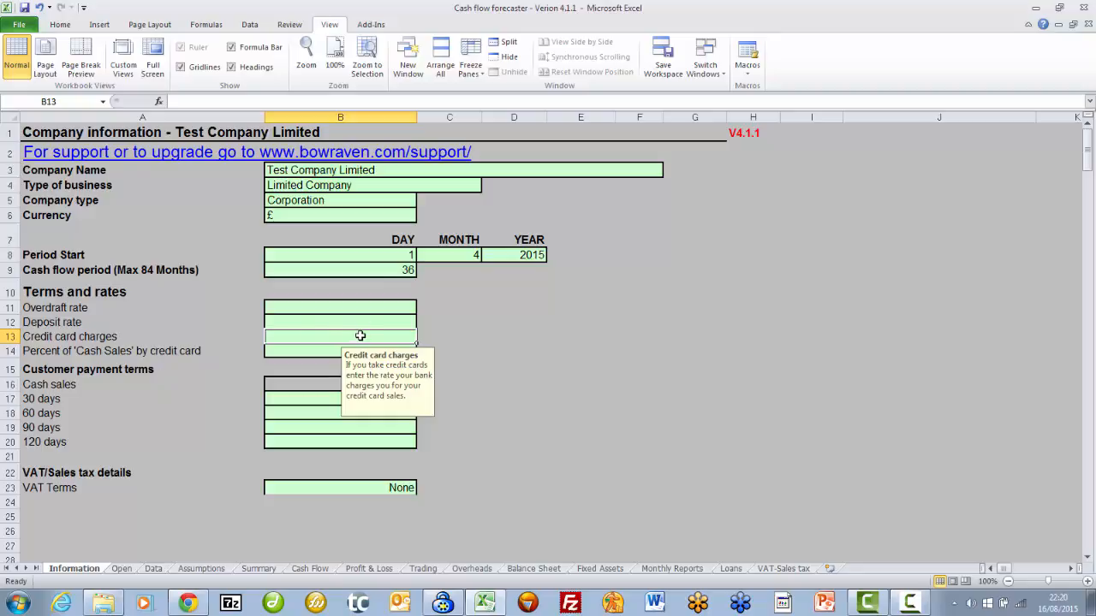
click(296, 350)
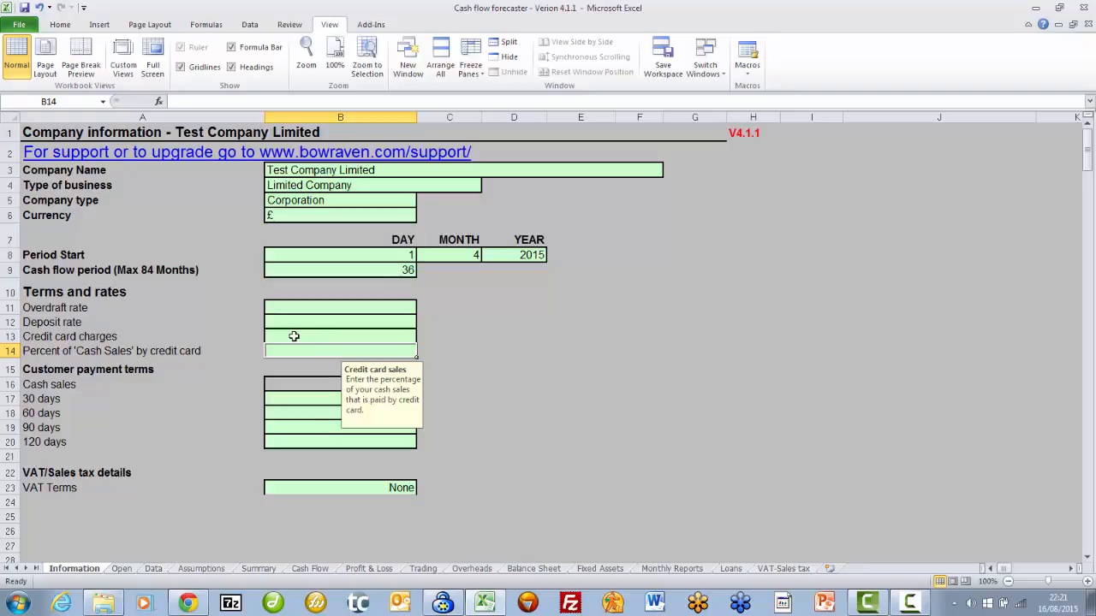
click(294, 337)
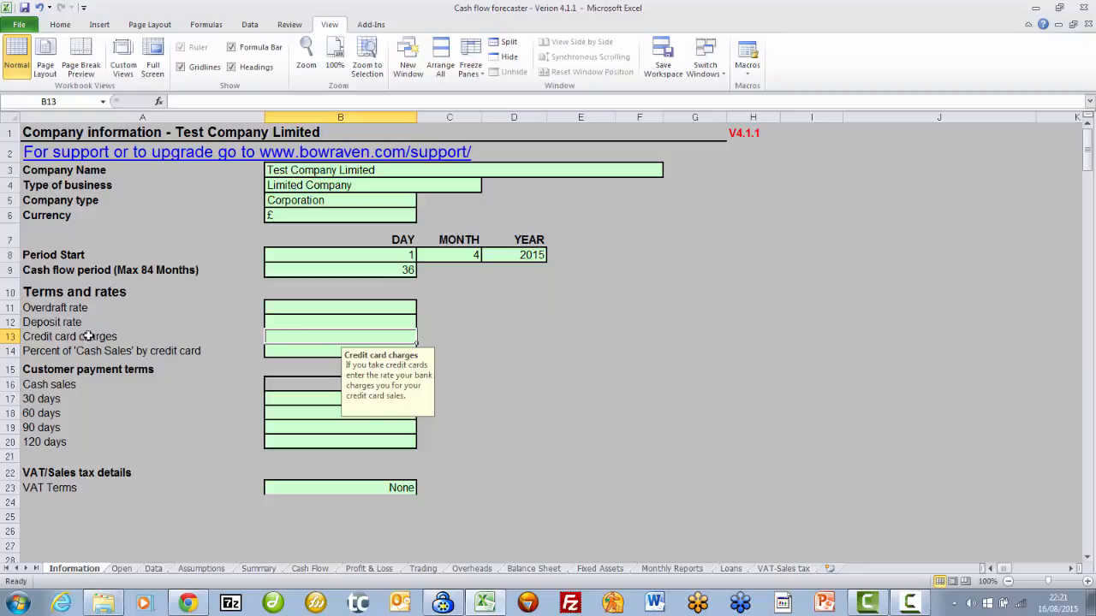
Review the customer payment terms fields from 30 days through 120 days
click(291, 398)
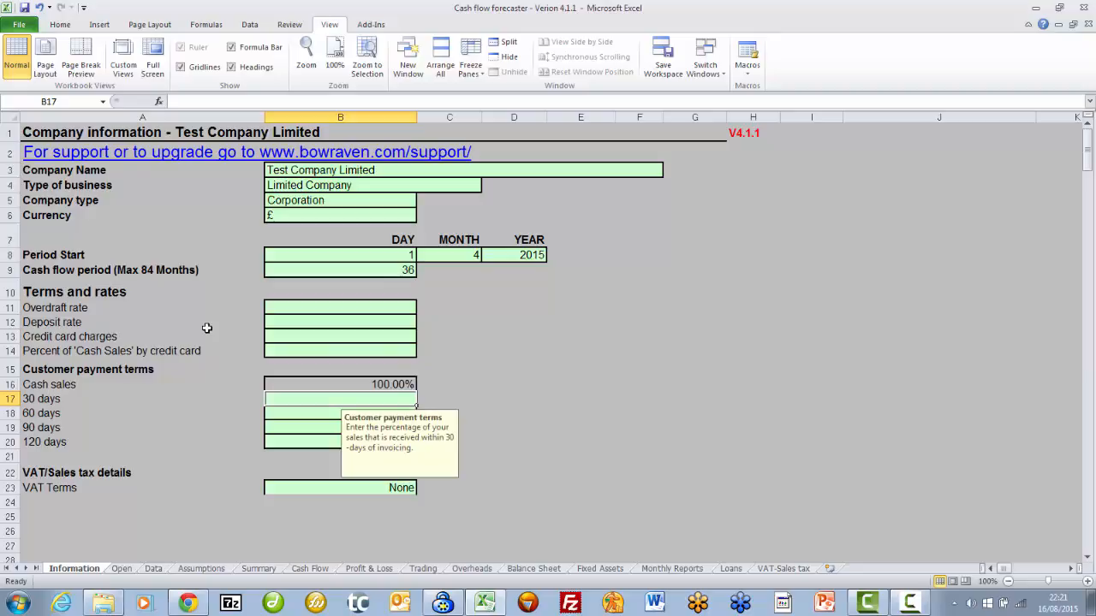
key(Down)
key(Down)
key(Down)
key(Down)
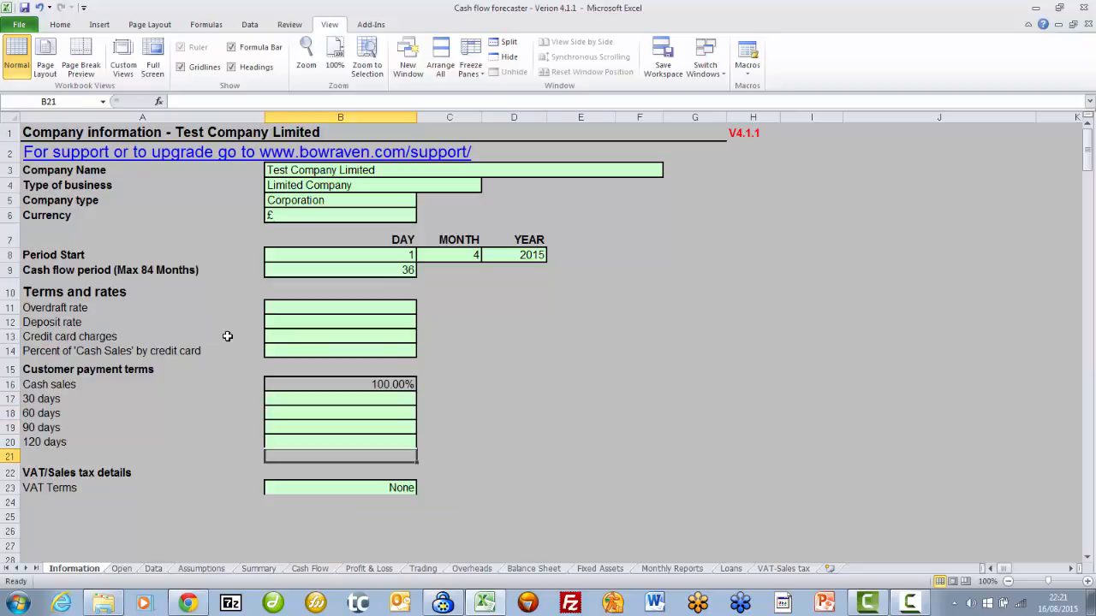
key(Up)
key(Up)
key(Up)
key(Up)
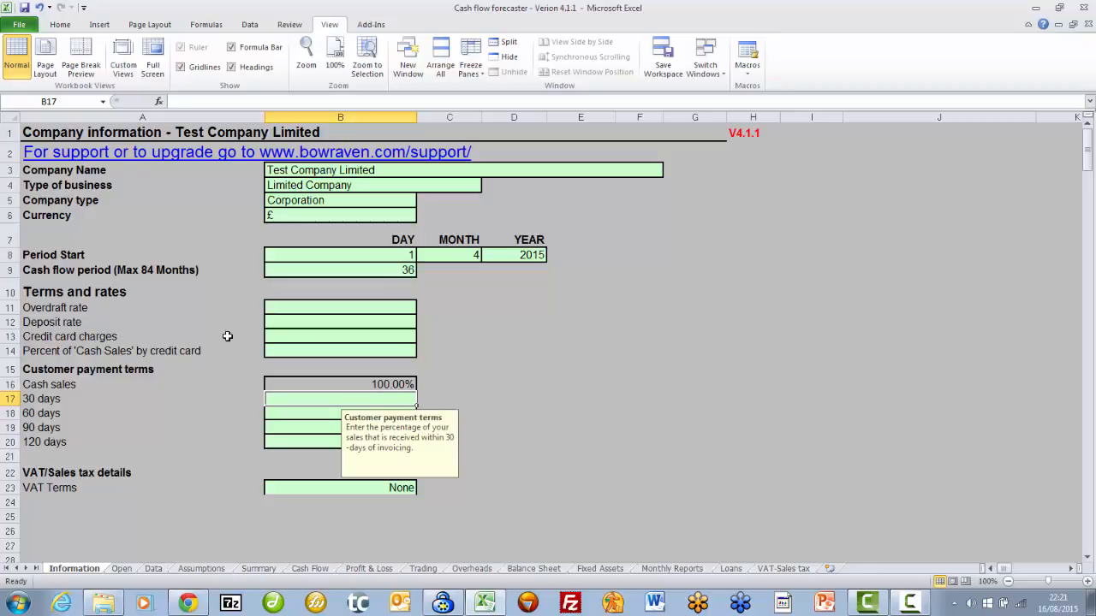
Enter customer payment terms of 50% at 30 days and 30% at 60 days
text(50)
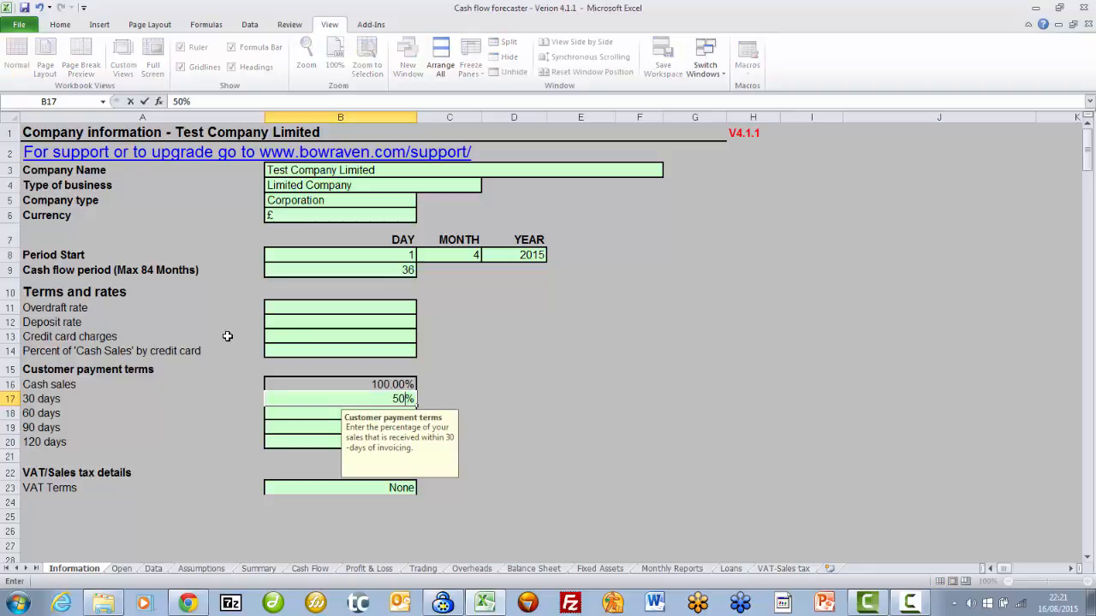
key(Return)
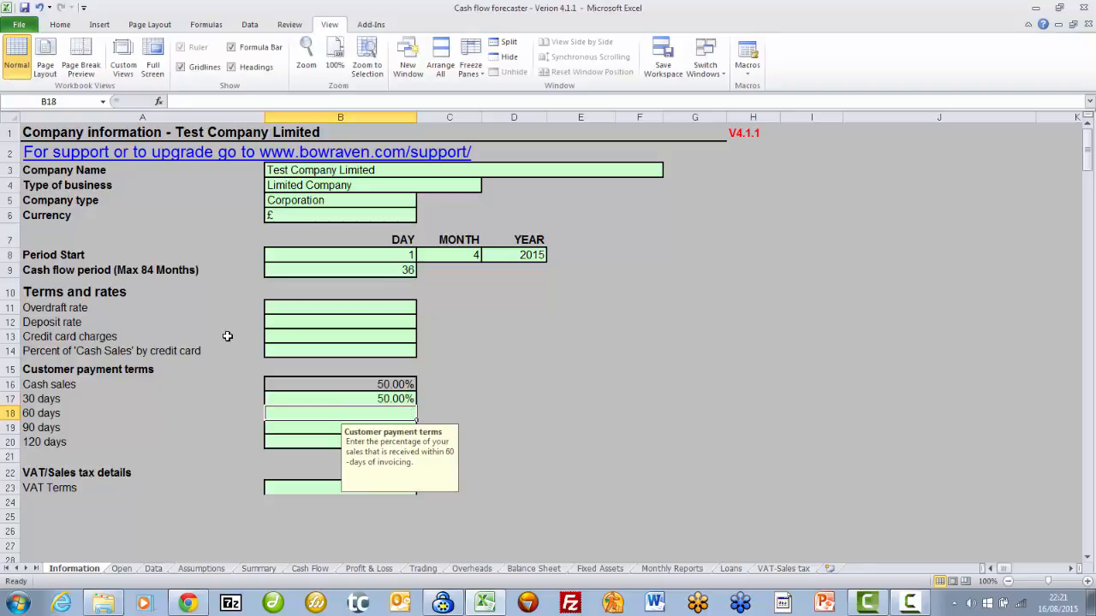
click(379, 398)
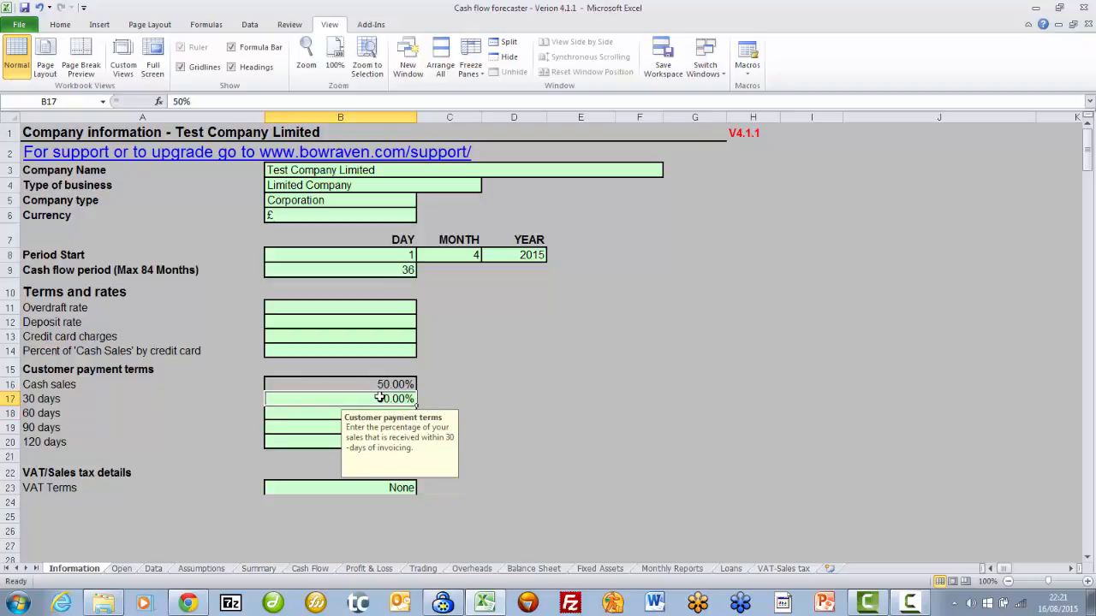
key(Delete)
text(50)
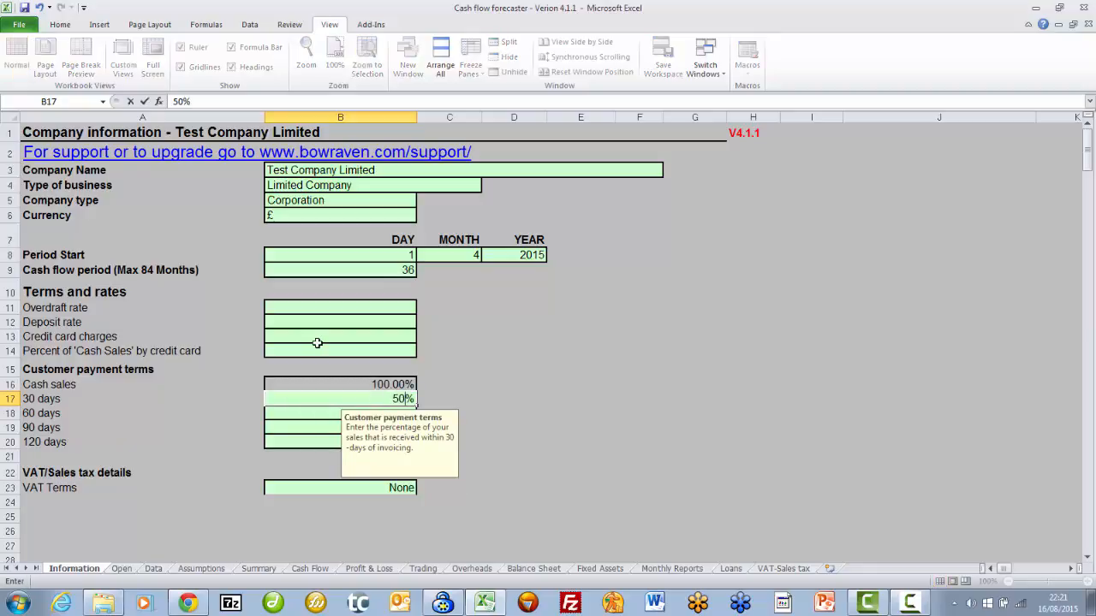
key(Return)
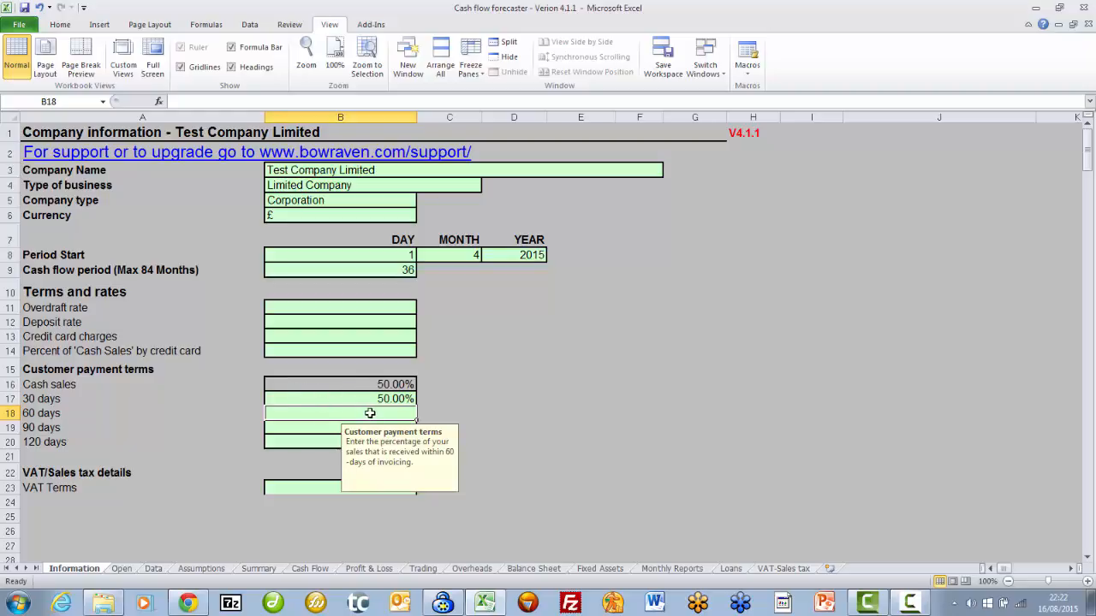
text(30)
key(Return)
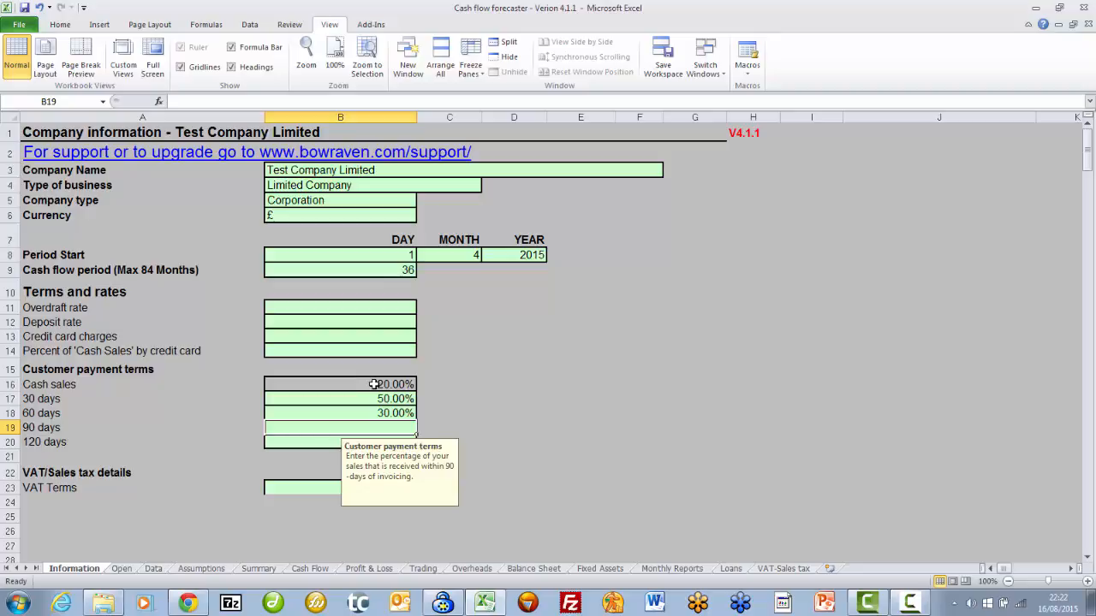
Set the percent of cash sales by credit card to 50%
click(326, 348)
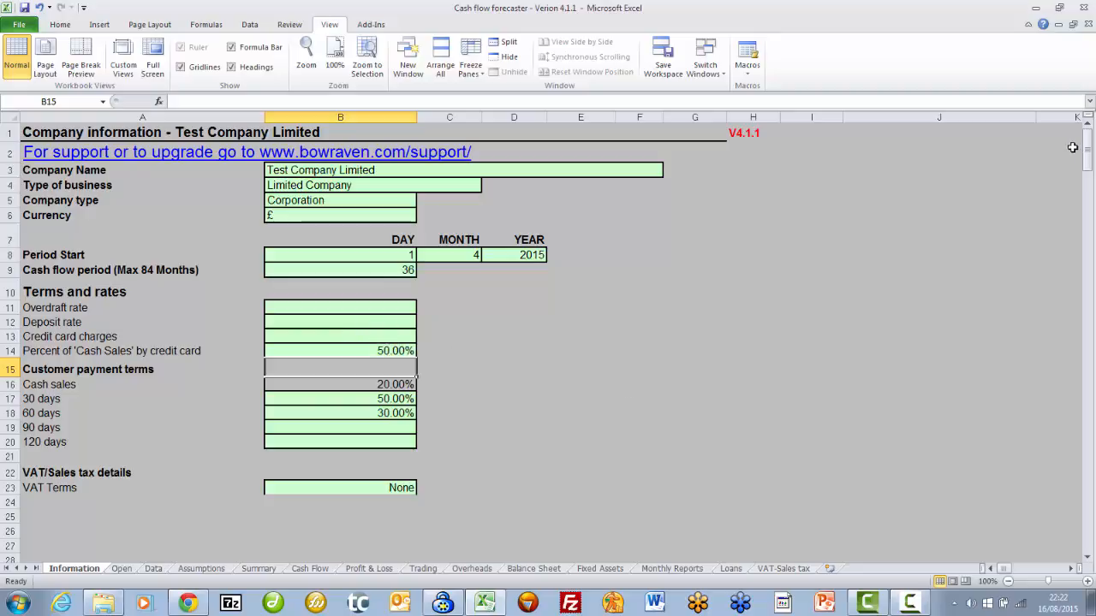
Set the VAT terms to Quarterly to bring up the VAT detail fields, and return the terms to None
drag(1087, 145, 1087, 164)
click(348, 283)
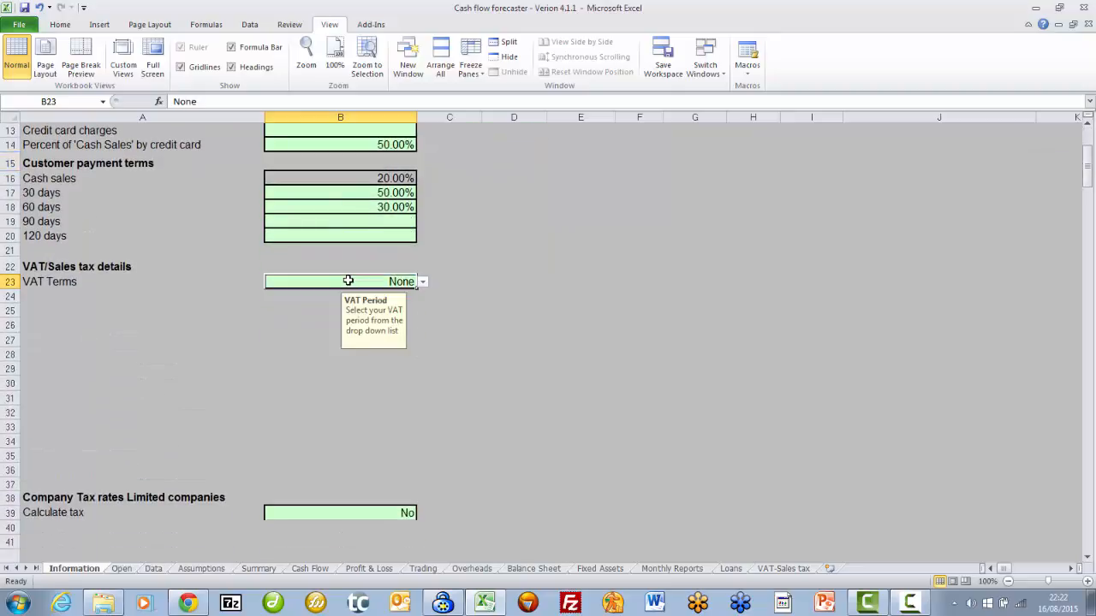
click(423, 284)
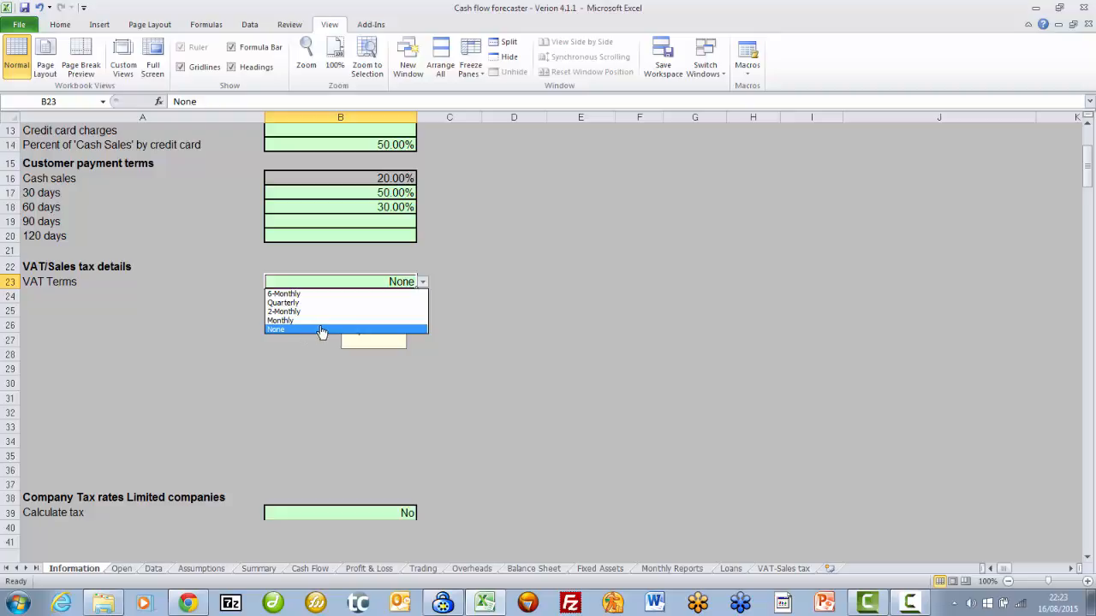
click(283, 302)
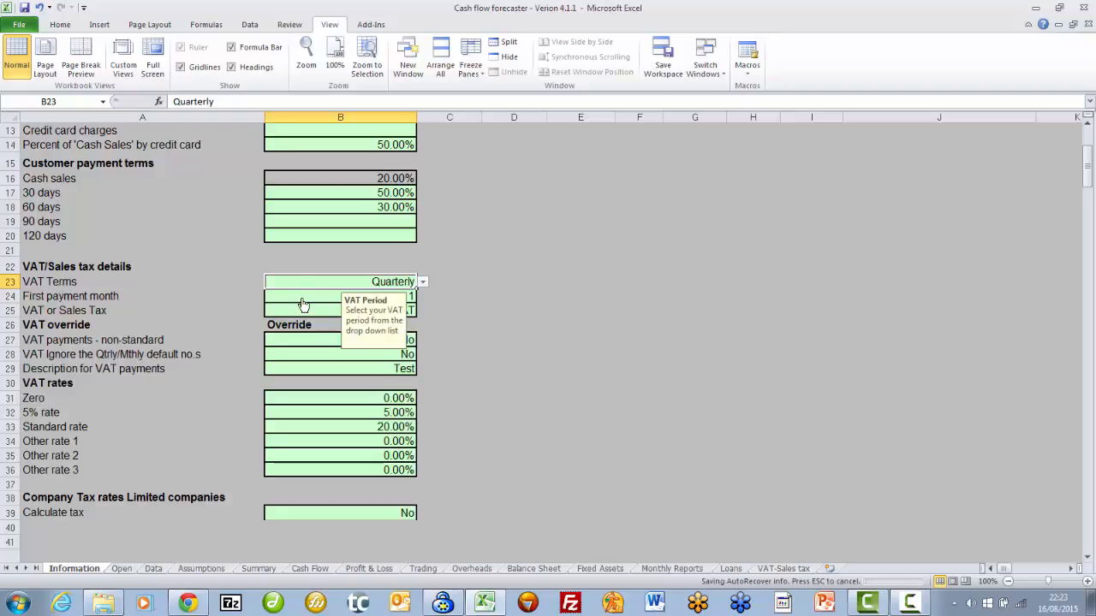
click(422, 282)
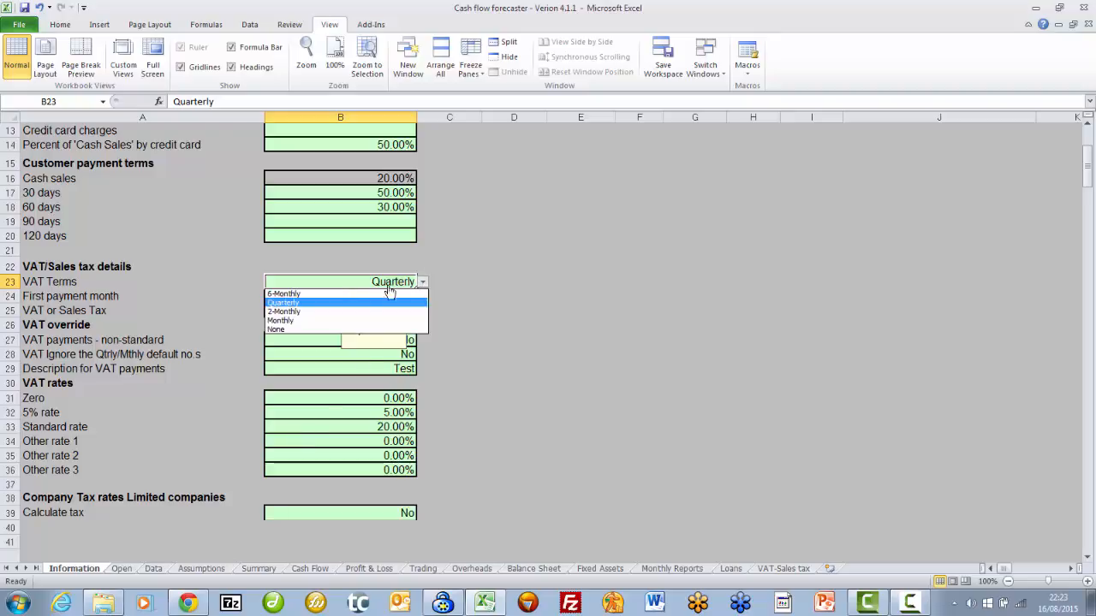
click(342, 331)
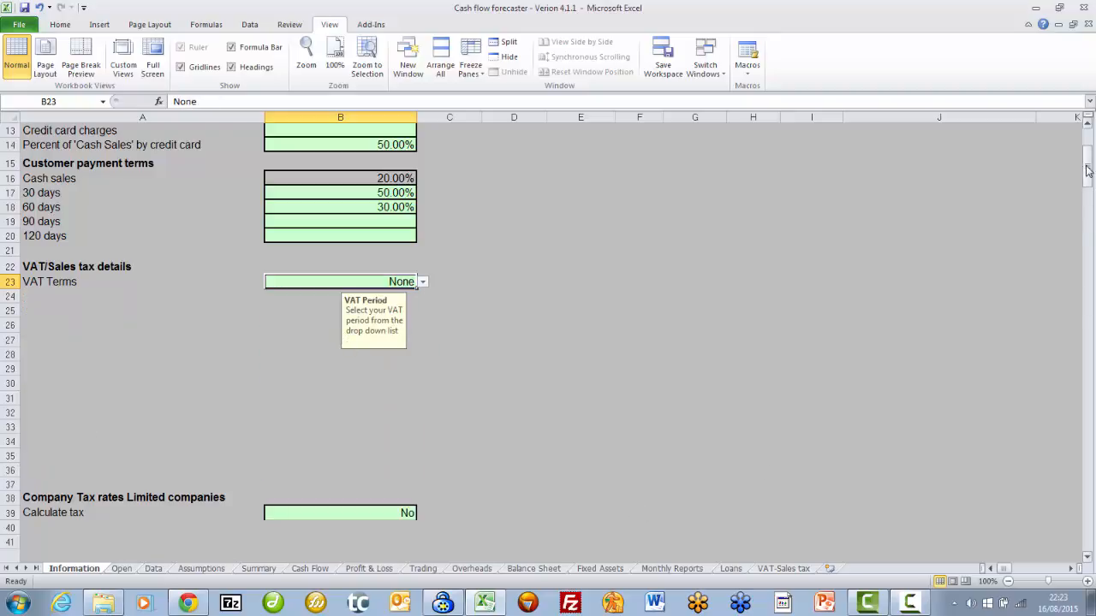
Set company tax calculation to Yes to bring up the tax adjustments table, and switch it back to No
drag(1087, 170, 1087, 190)
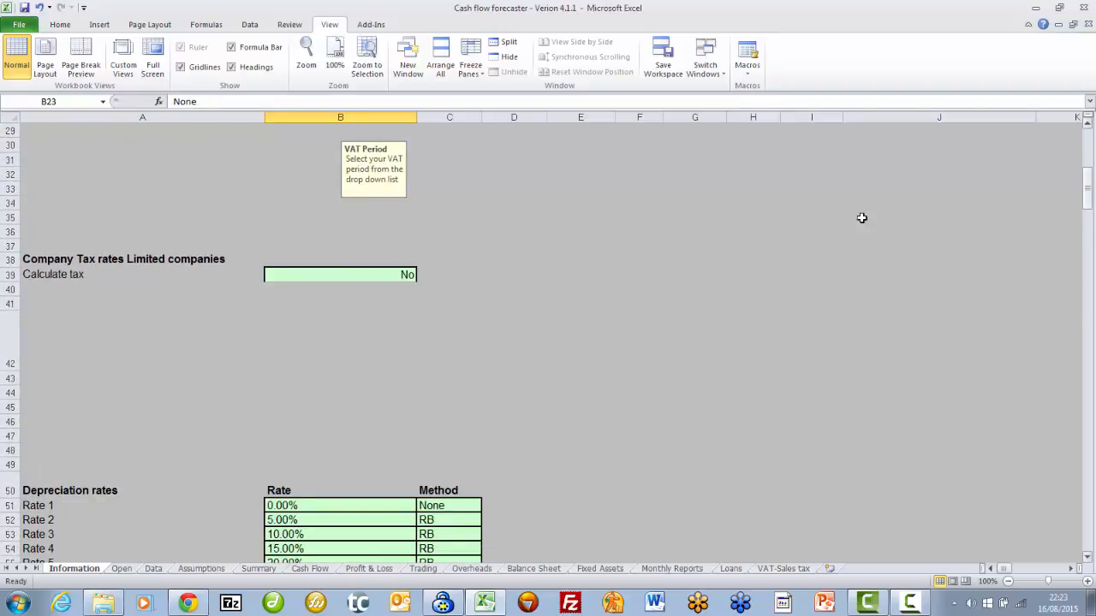
click(303, 275)
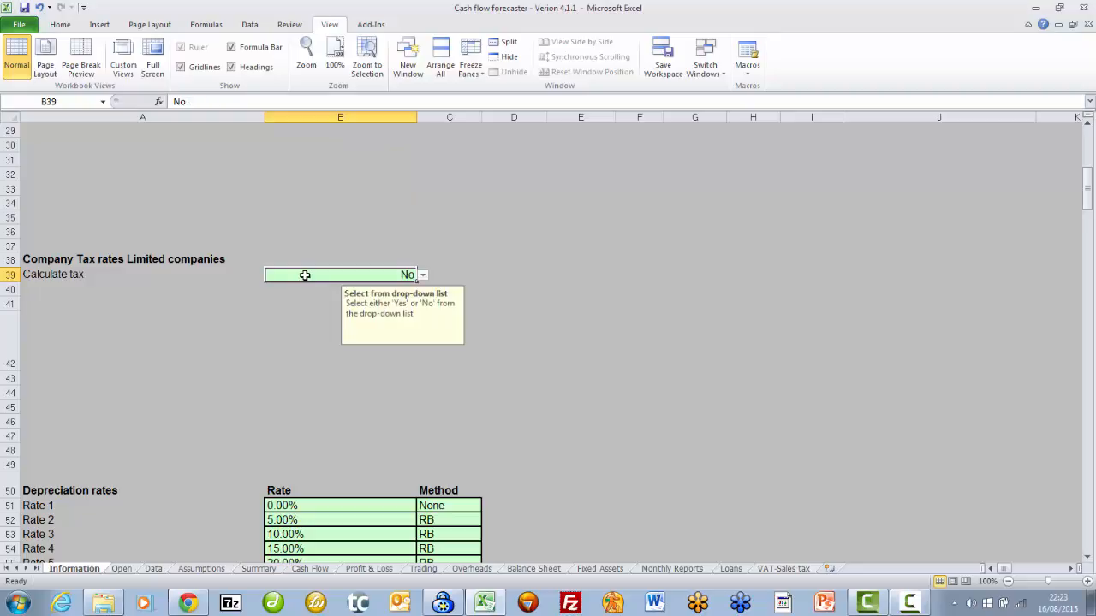
click(423, 275)
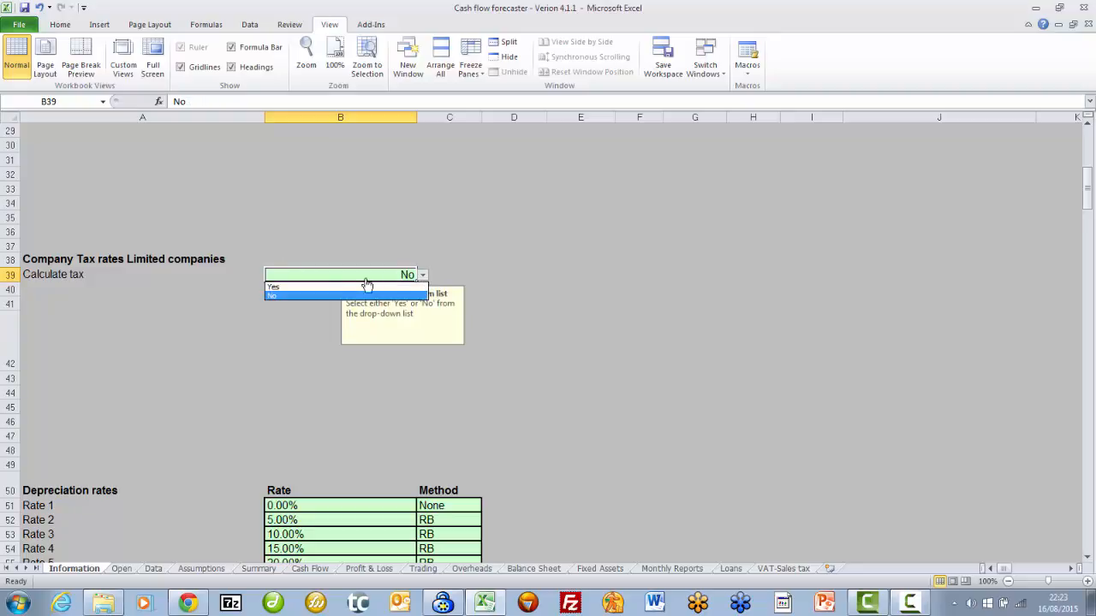
click(357, 284)
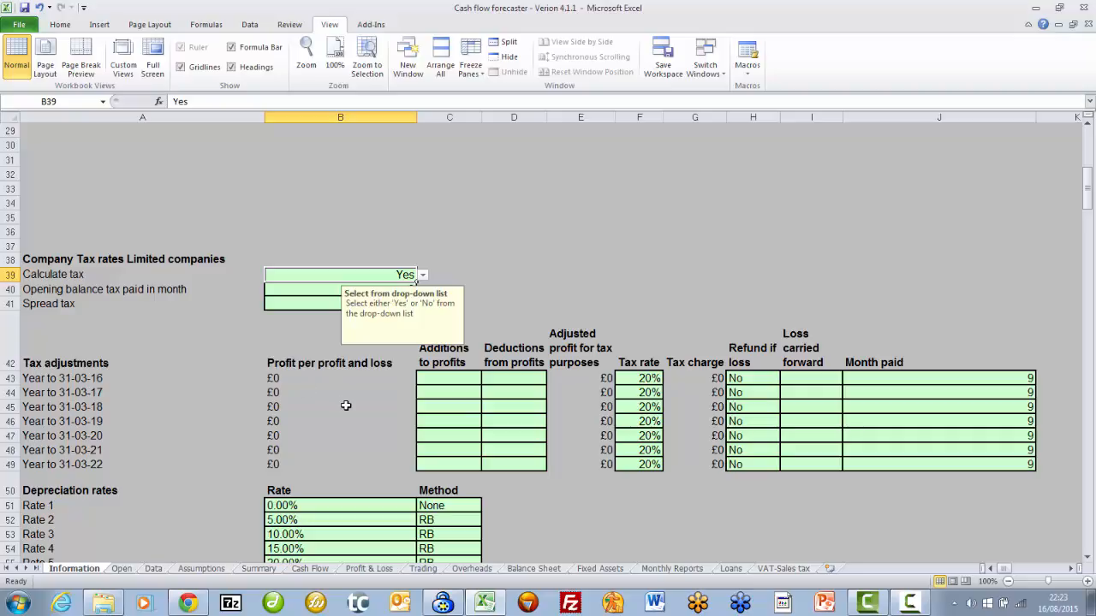
click(422, 276)
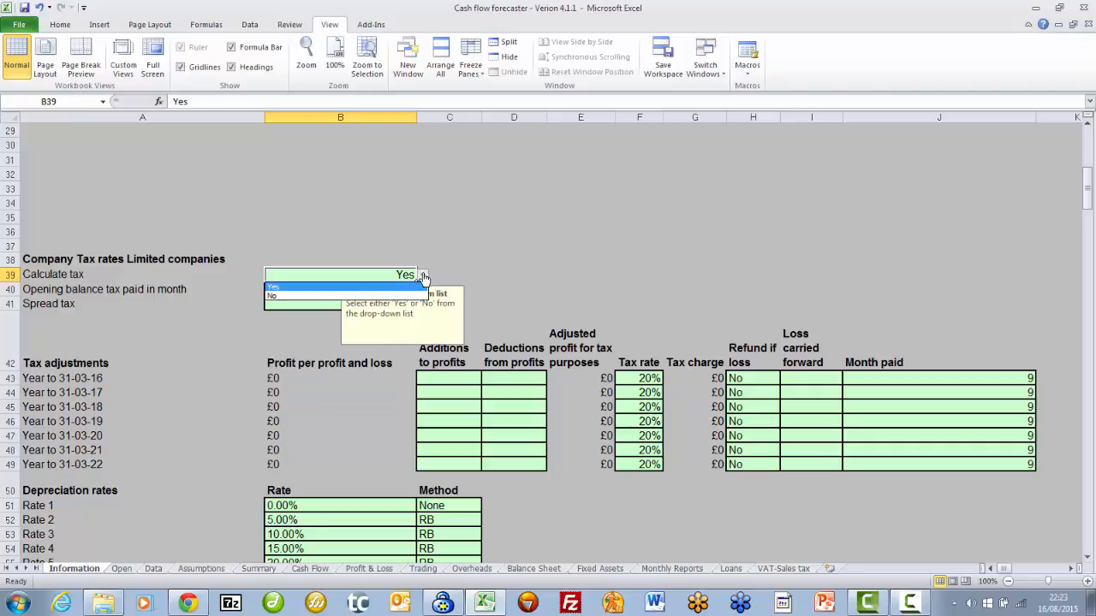
click(378, 297)
Review the depreciation rates table and the method options available for Rate 1
drag(1086, 193, 1086, 226)
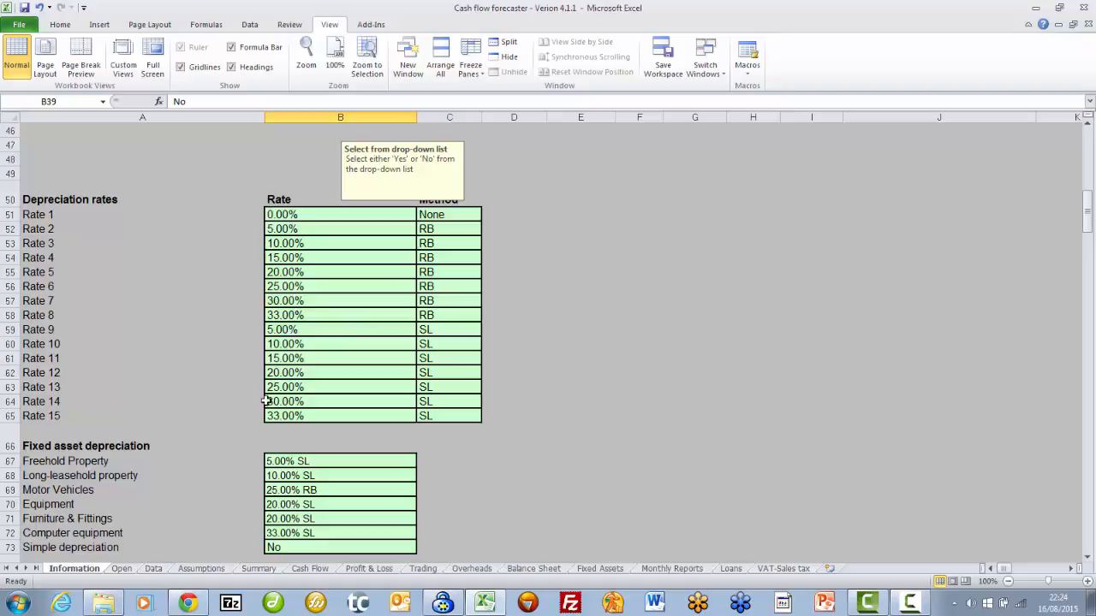
click(293, 229)
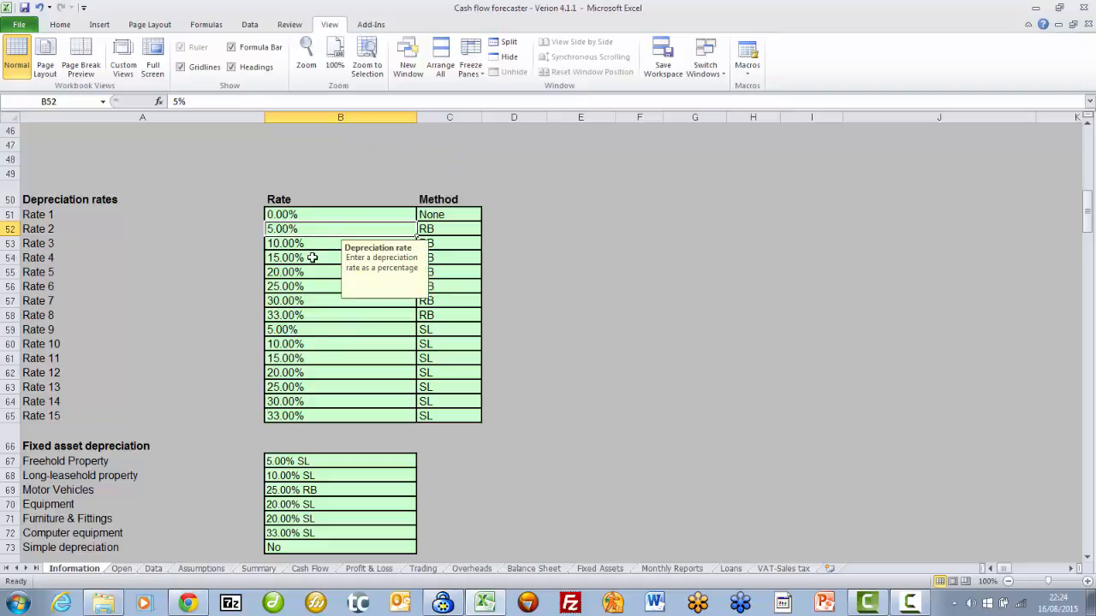
click(432, 216)
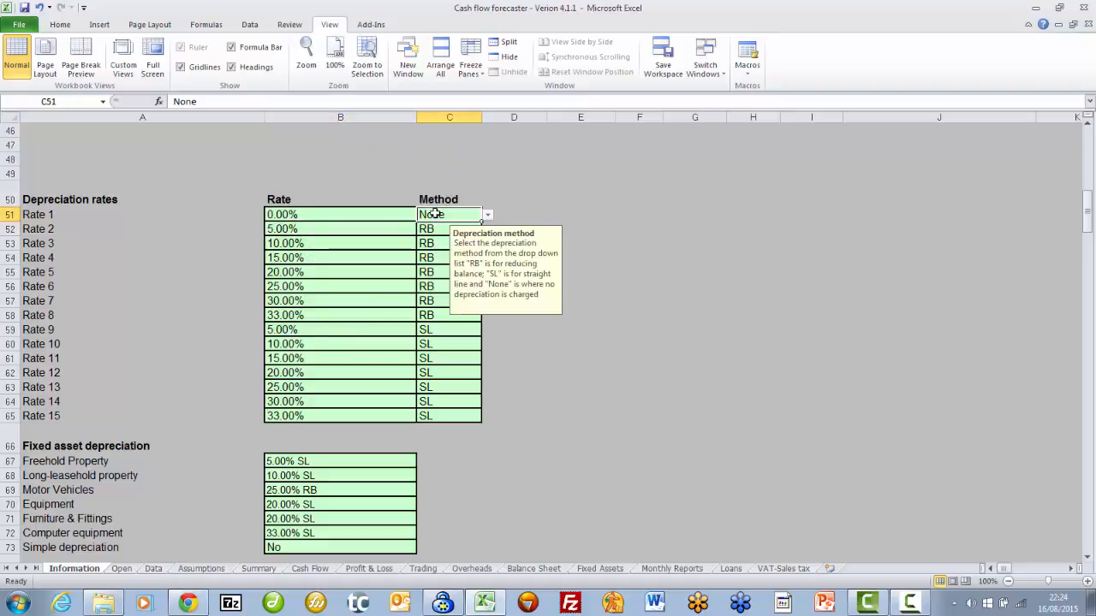
click(484, 216)
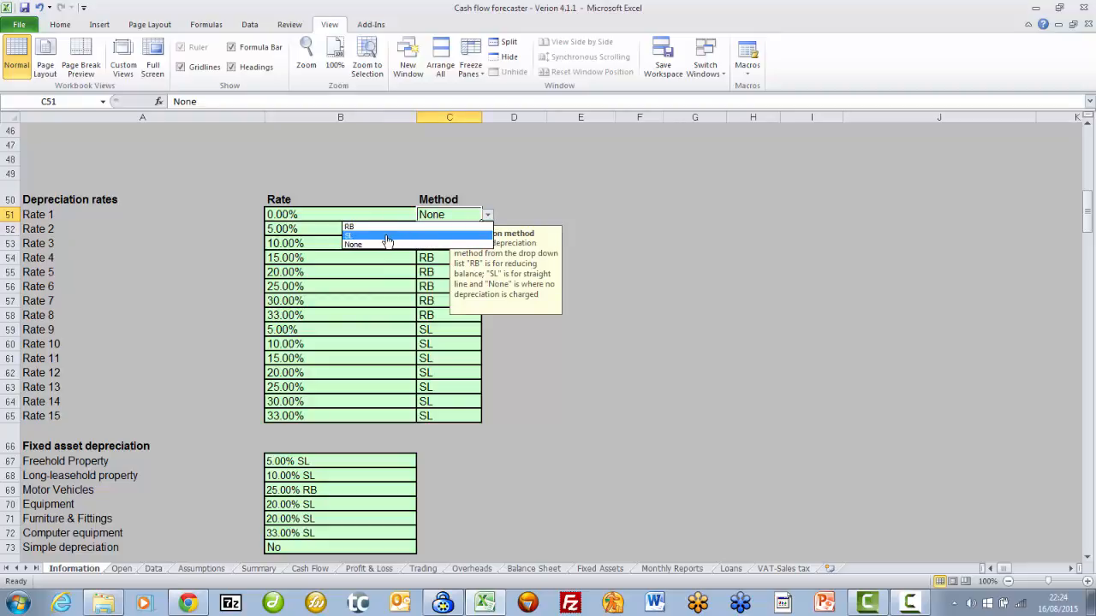
key(Escape)
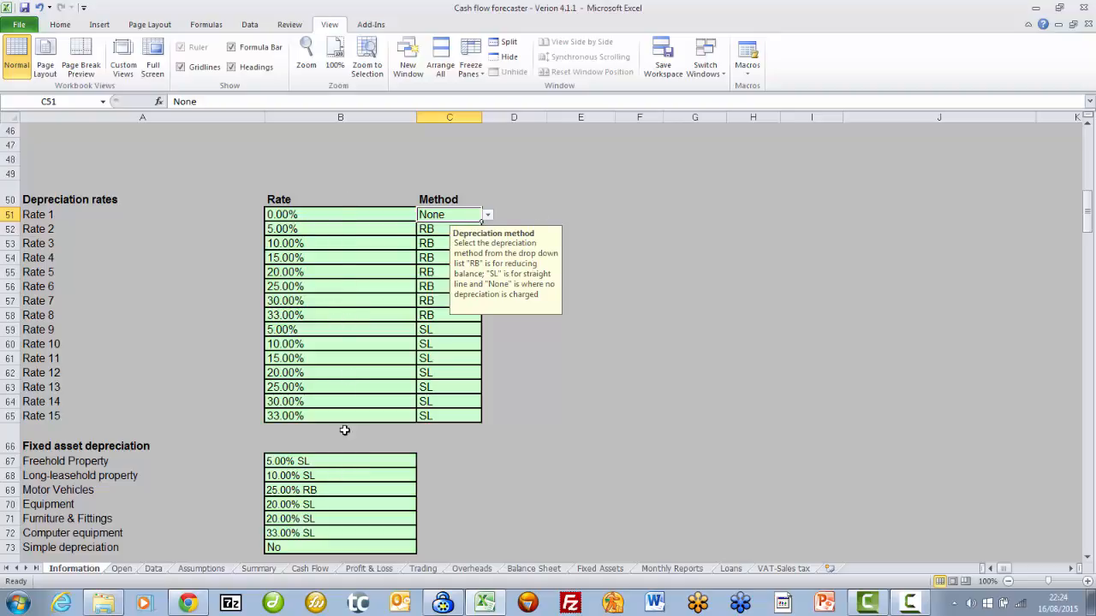
Browse the depreciation rate and method options offered for Freehold Property
click(330, 461)
click(422, 464)
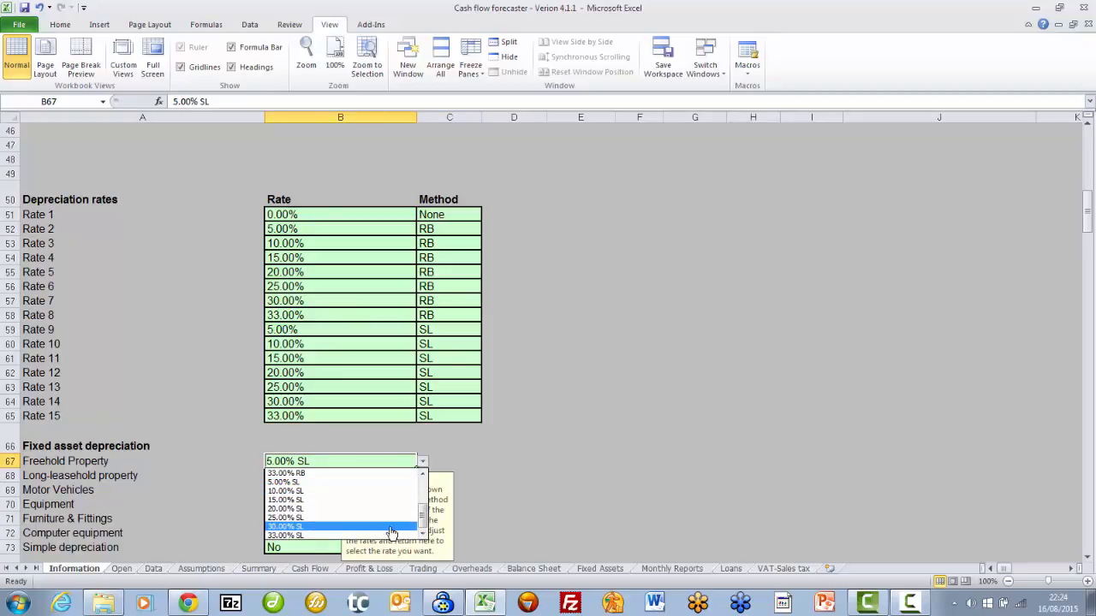
click(422, 495)
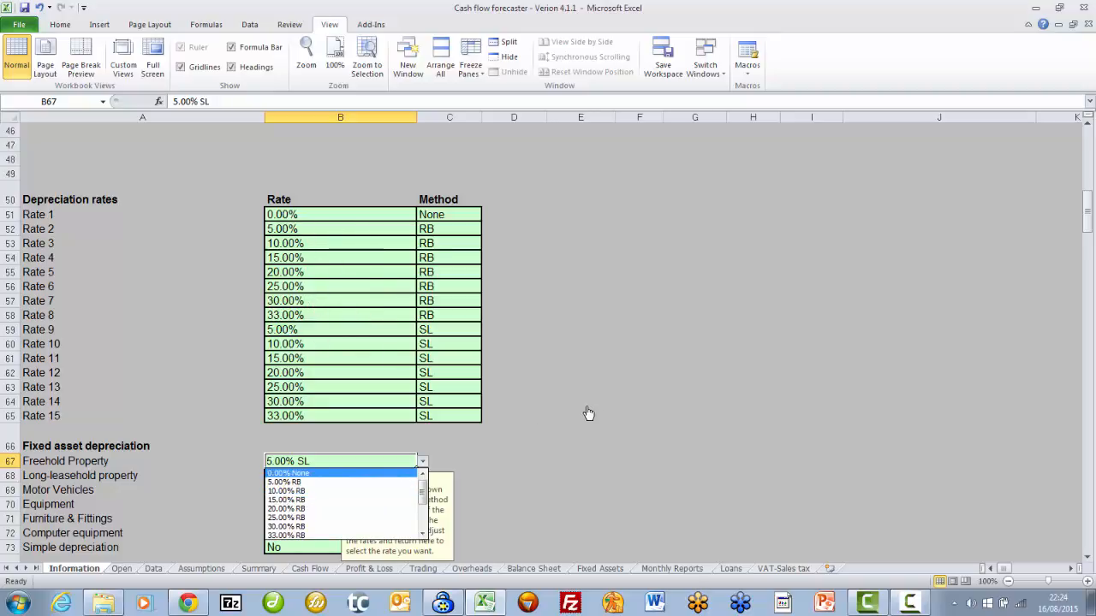
key(Escape)
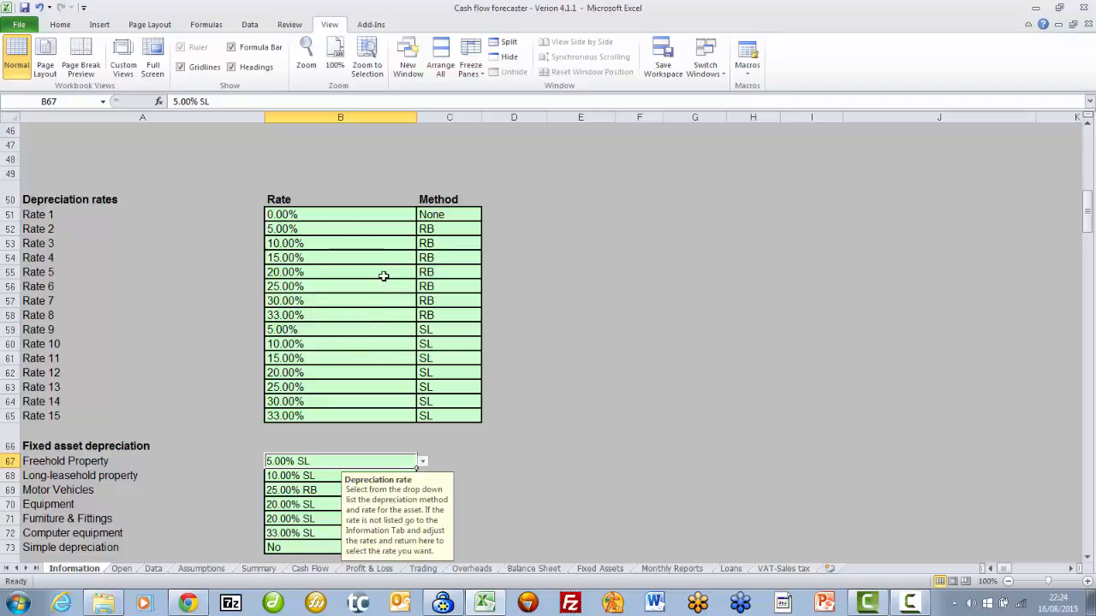
Set depreciation Rate 2 to 50% and check the rate options offered for Freehold Property
click(297, 215)
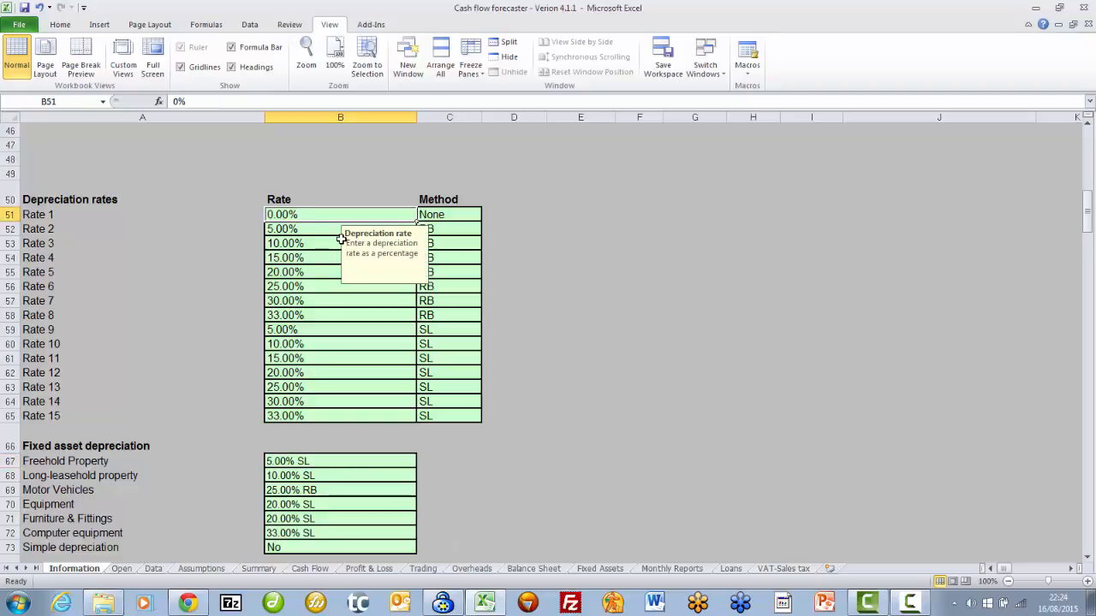
key(Down)
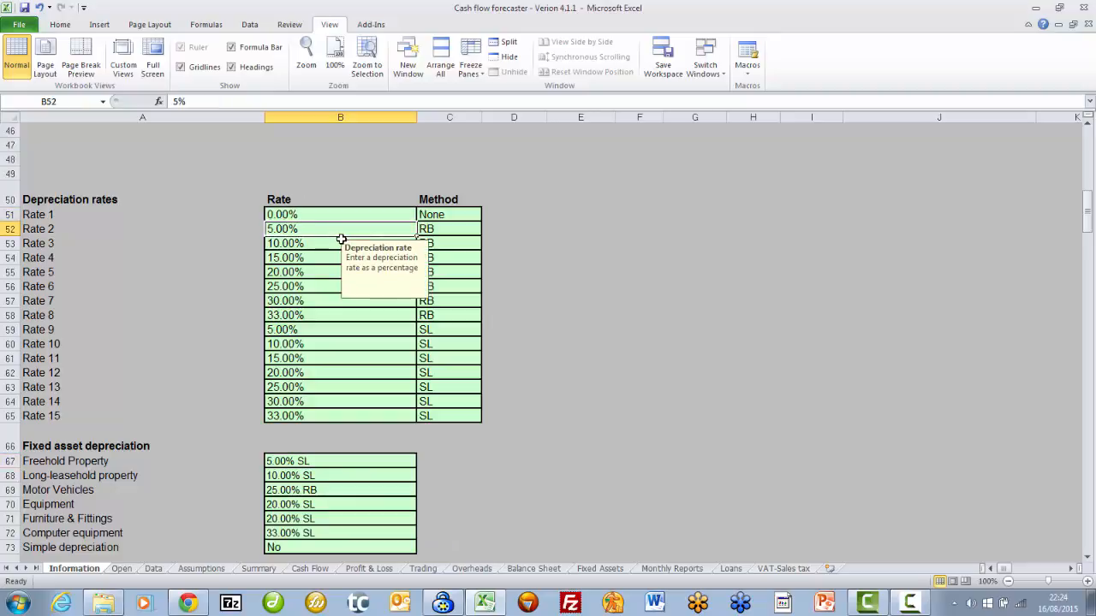
text(50)
key(Tab)
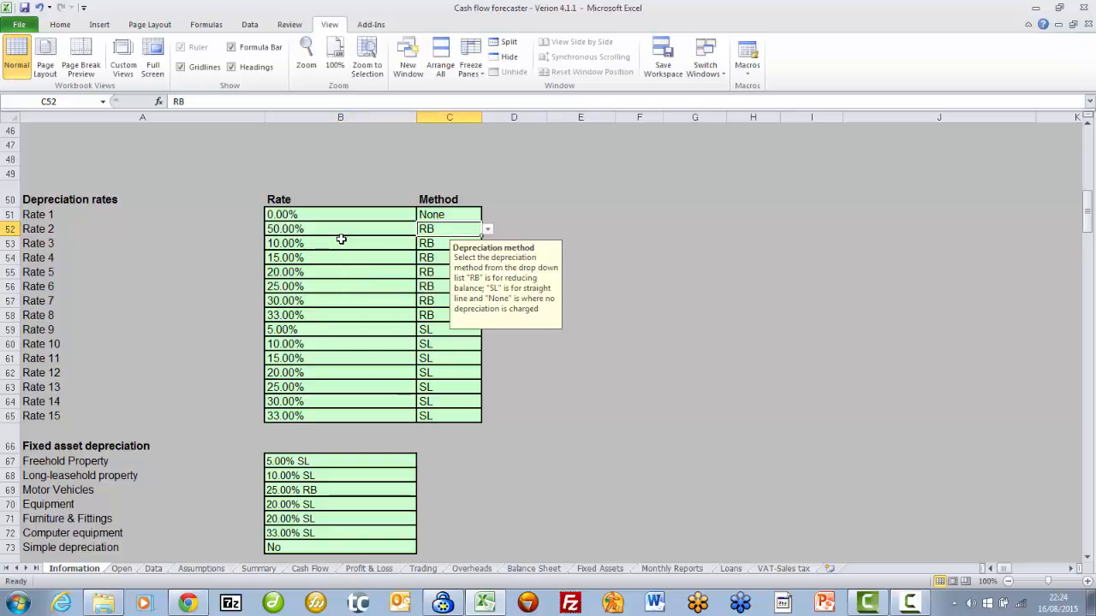
click(340, 240)
click(321, 460)
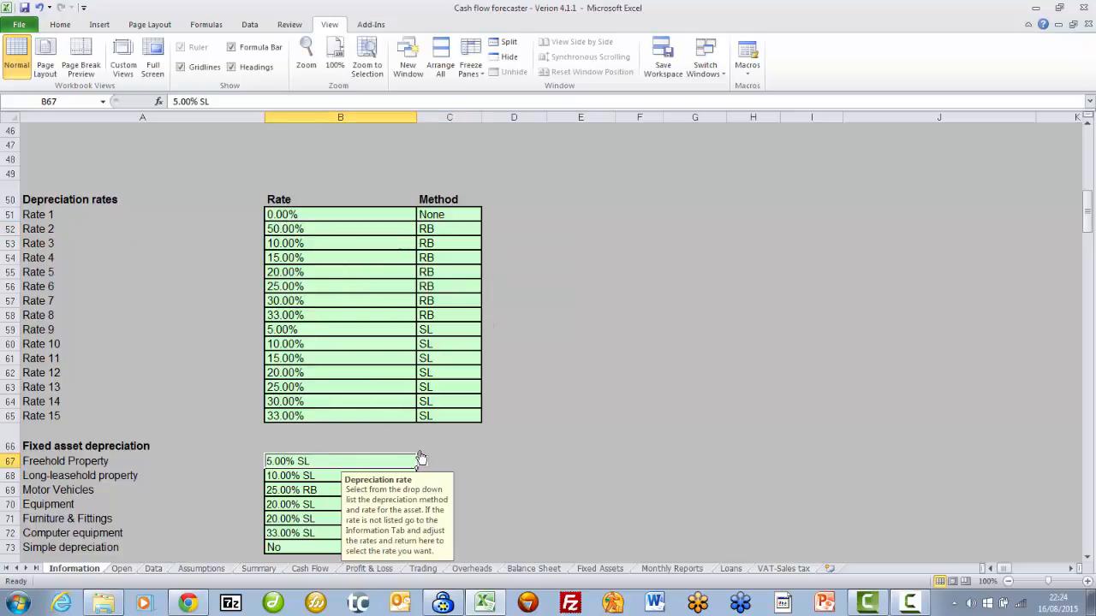
click(422, 461)
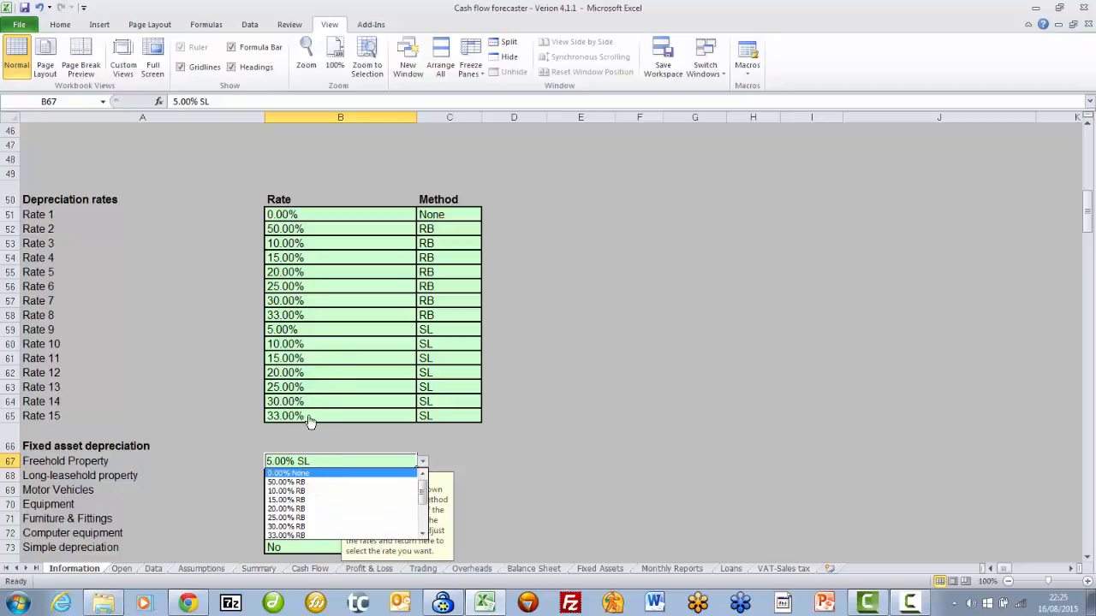
Restore depreciation Rate 2 to 5%
click(299, 229)
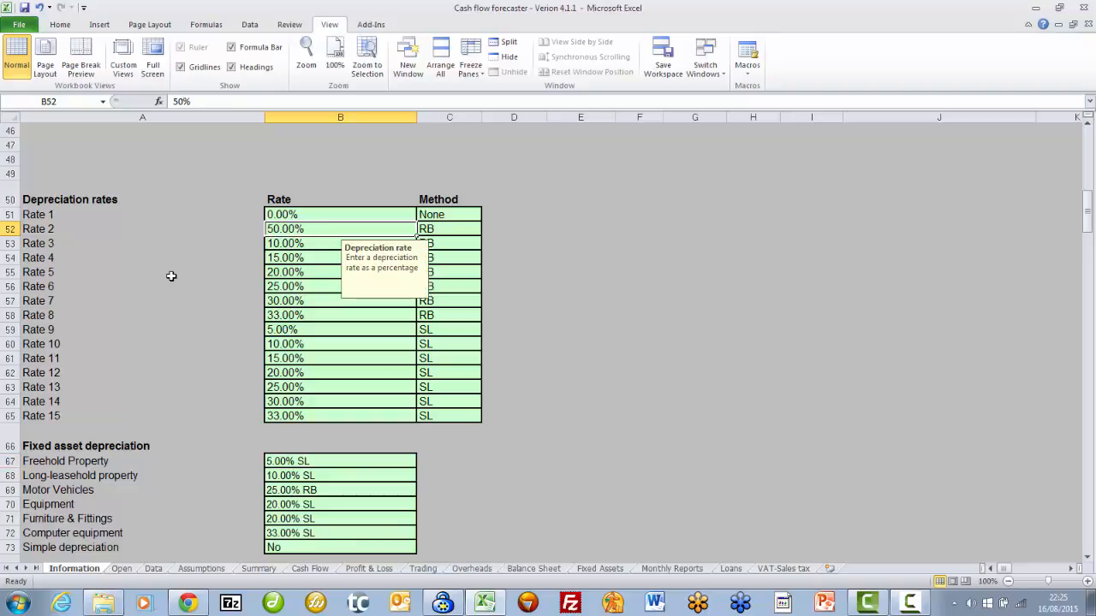
text(5)
key(Return)
Look through the fixed asset depreciation settings and the loans and hire purchase section on the Information sheet
key(Down)
key(Down)
key(Down)
key(Down)
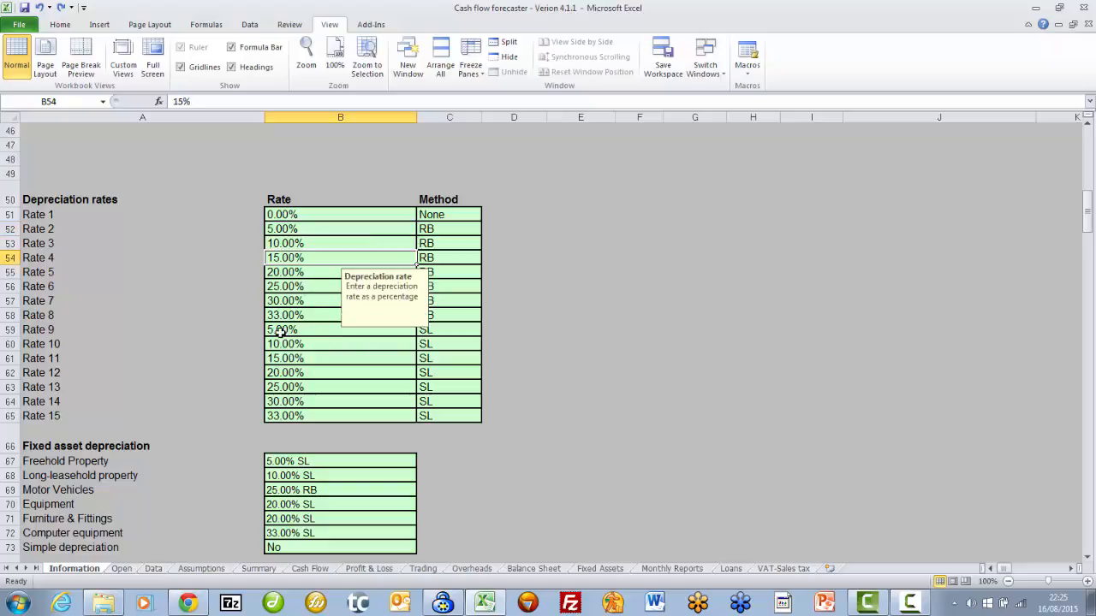
key(Down)
key(Down)
key(Down)
key(Down)
key(Down)
key(Down)
key(Down)
key(Down)
key(Down)
key(Down)
key(Down)
key(Down)
key(Down)
key(Down)
key(Down)
key(Down)
key(Down)
key(Down)
key(Down)
key(Down)
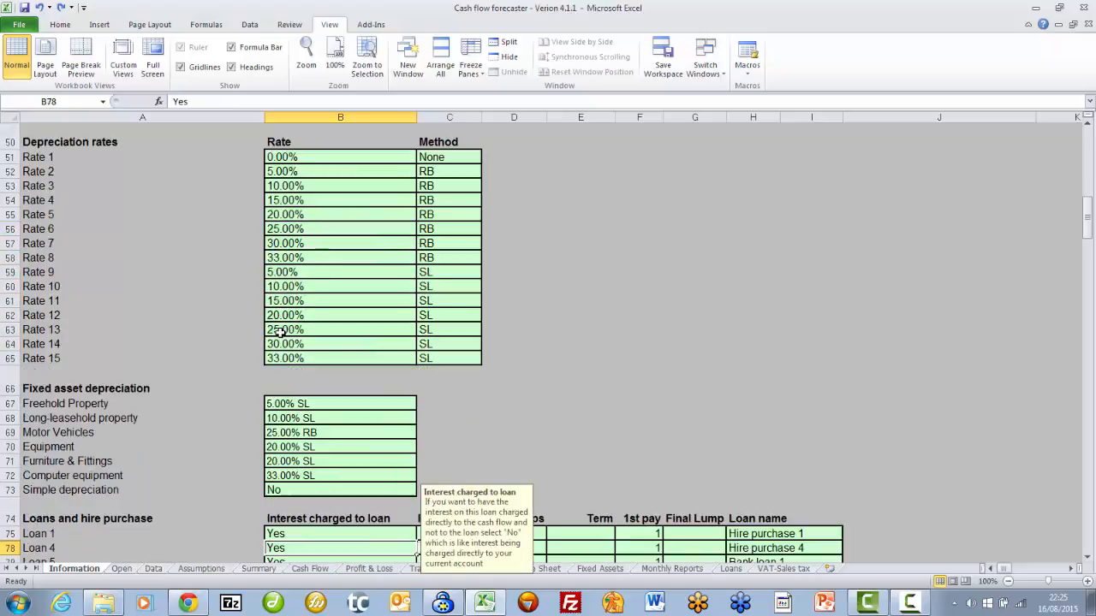
key(Down)
key(Down)
key(Down)
key(Down)
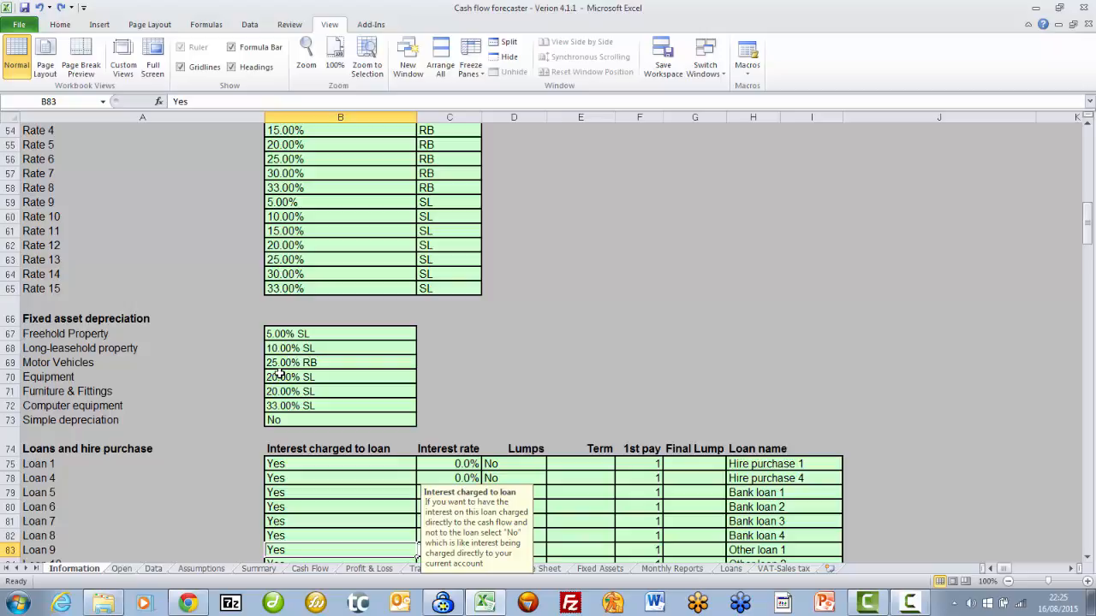
View the Profit & Loss and Fixed Assets sheets to see the depreciation rows, and return to the Information sheet
click(362, 570)
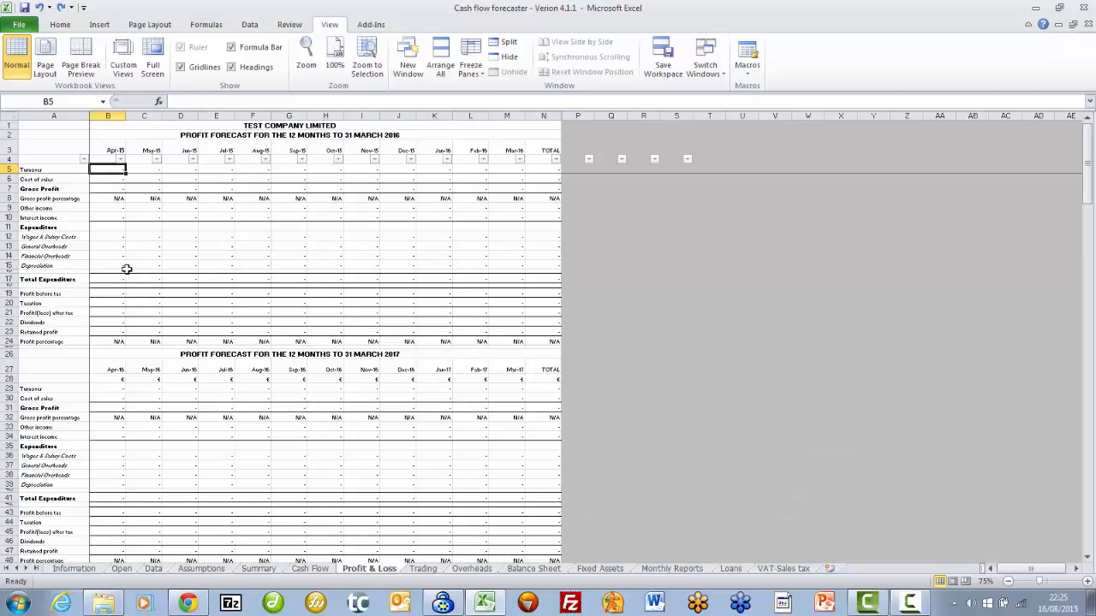
click(598, 571)
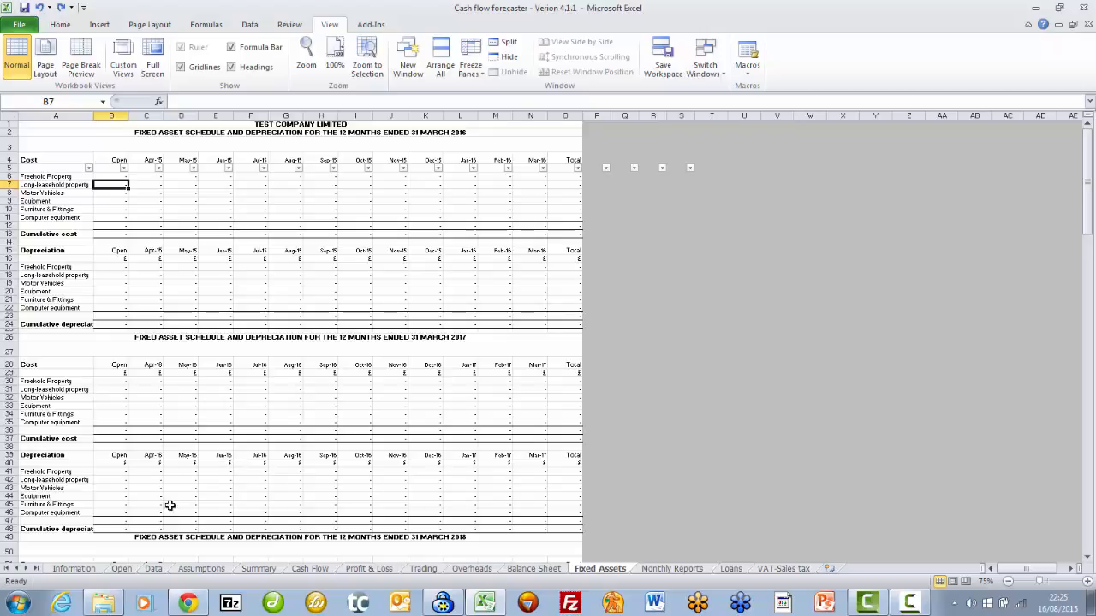
click(73, 569)
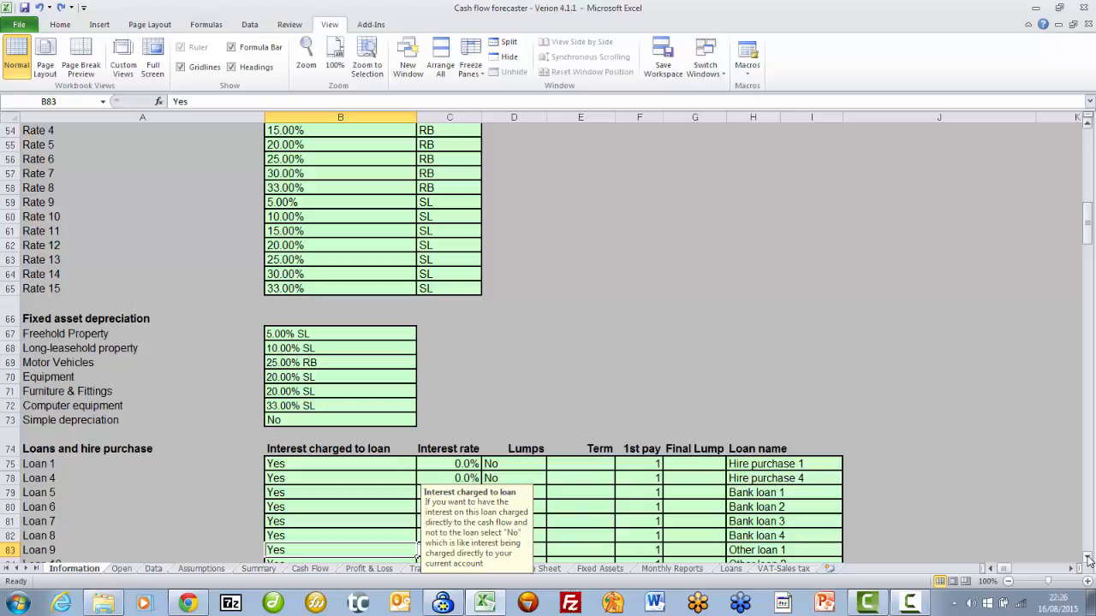
Set the income reduction percentage to 10% in the income and cost of sales adjustments
drag(1088, 558, 1088, 558)
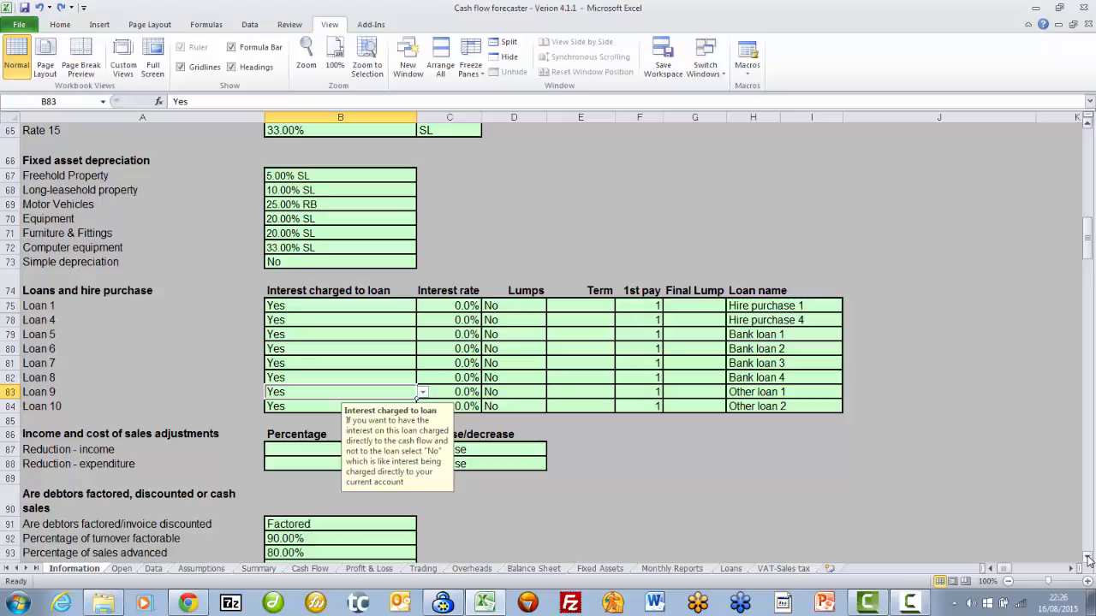
drag(1088, 558, 1088, 558)
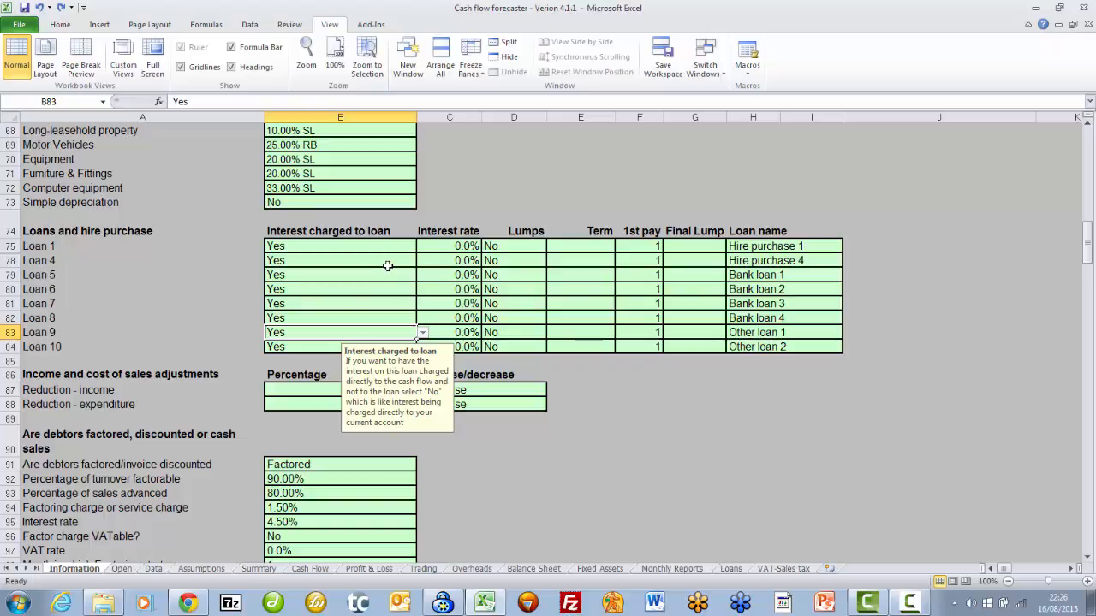
click(304, 389)
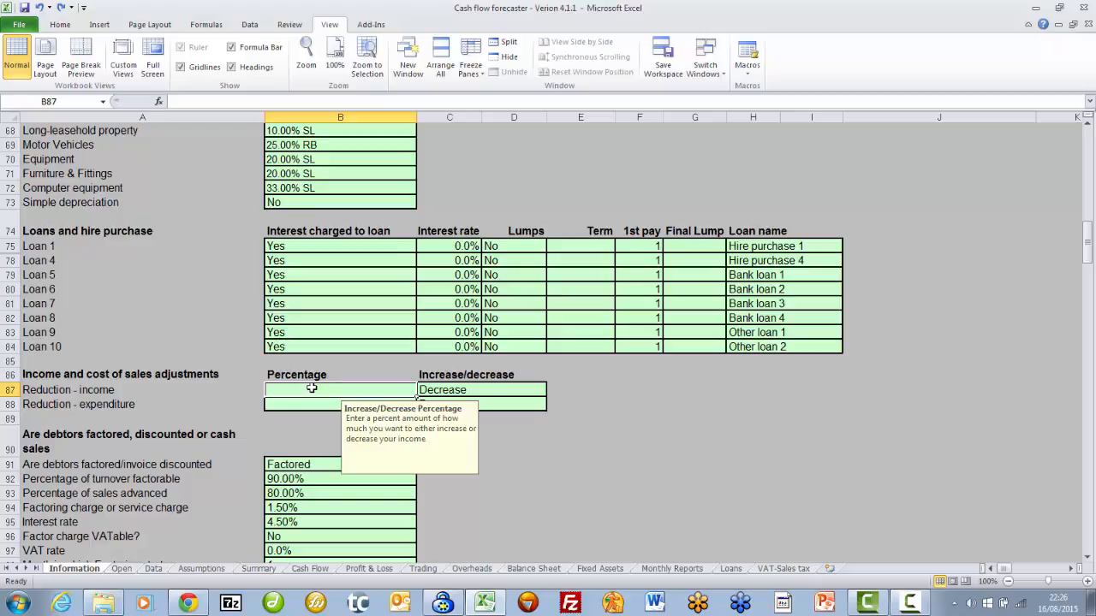
text(10)
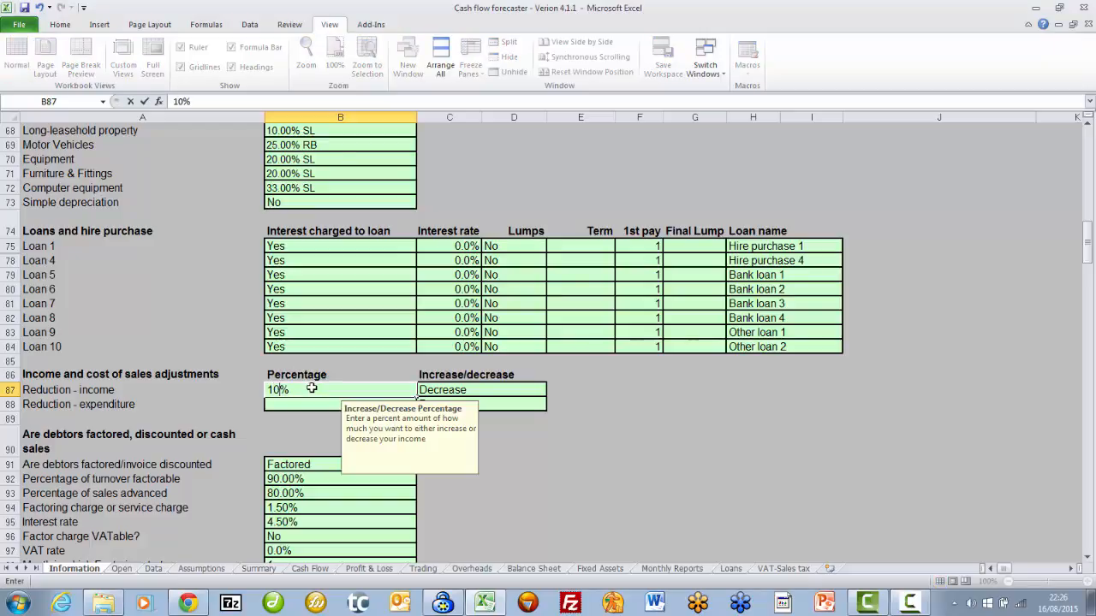
key(Tab)
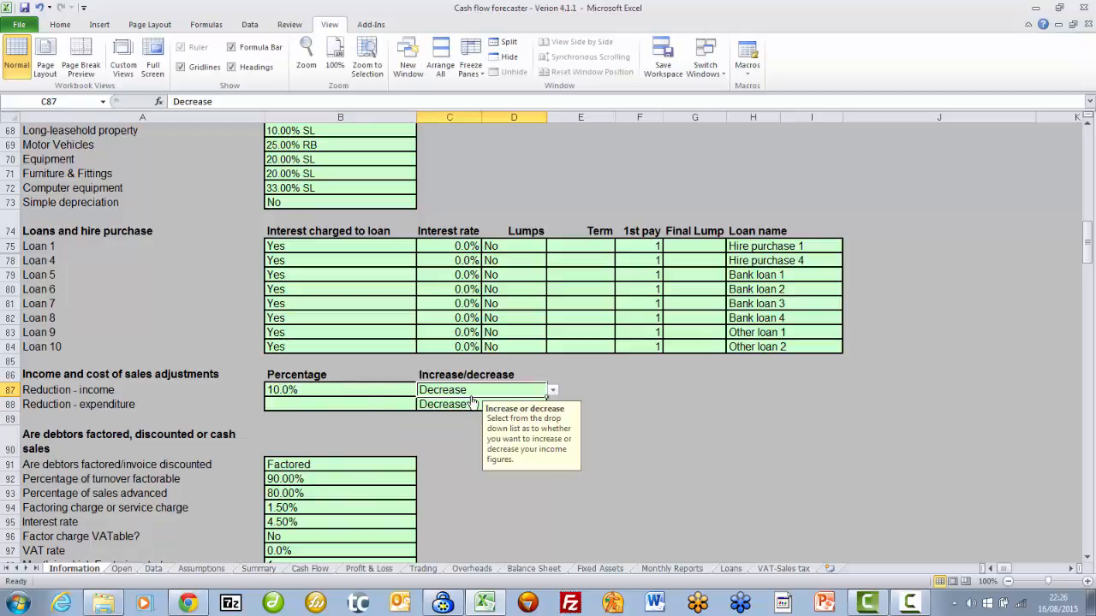
Check the increase/decrease options for the income reduction, and clear the income reduction percentage
click(552, 390)
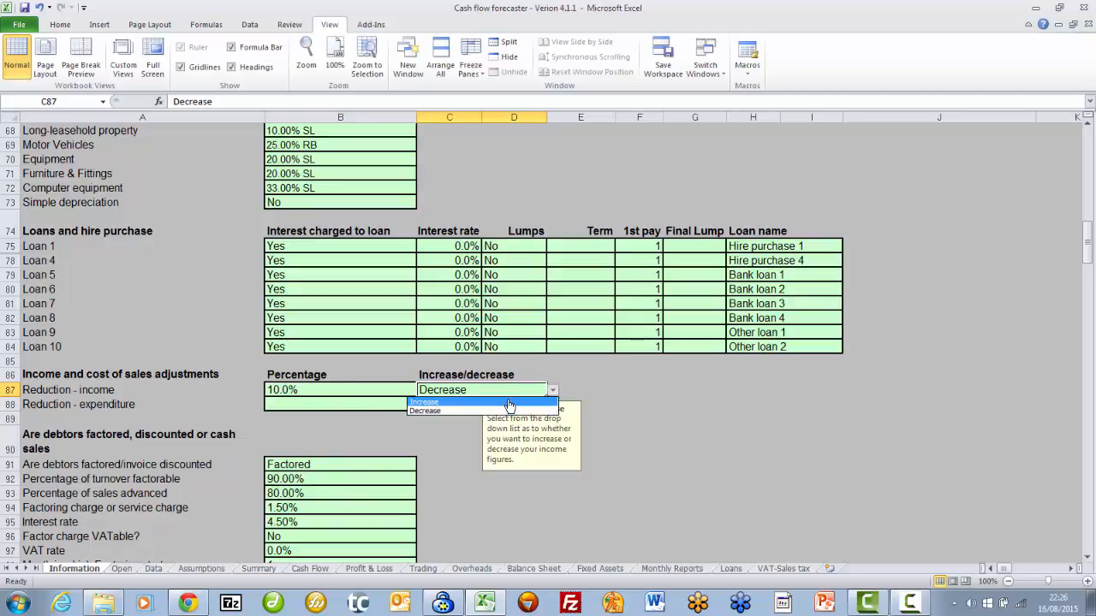
click(628, 435)
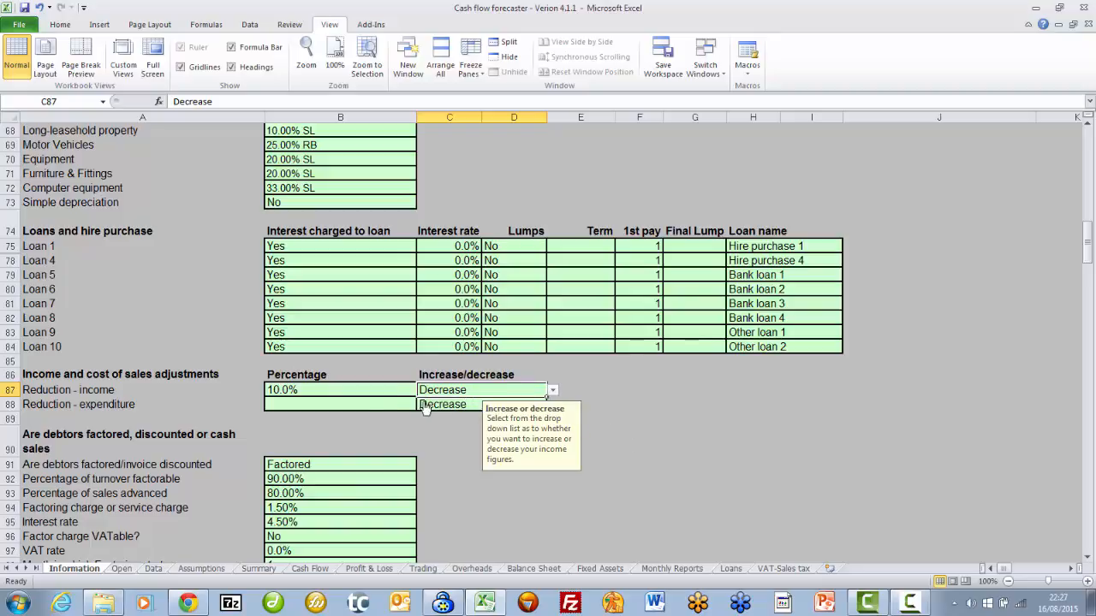
click(297, 405)
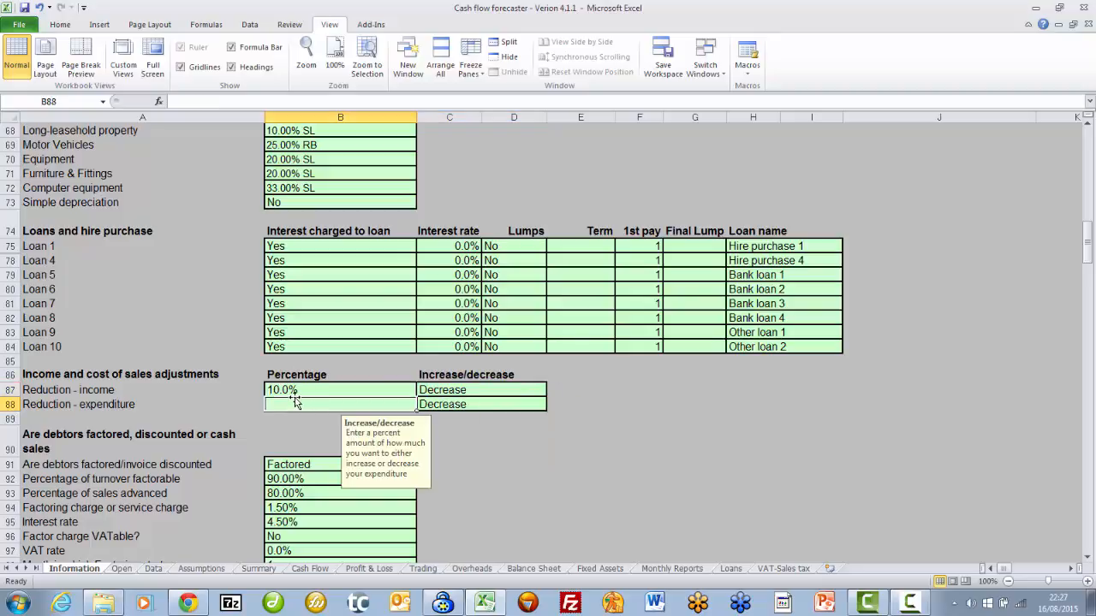
click(296, 388)
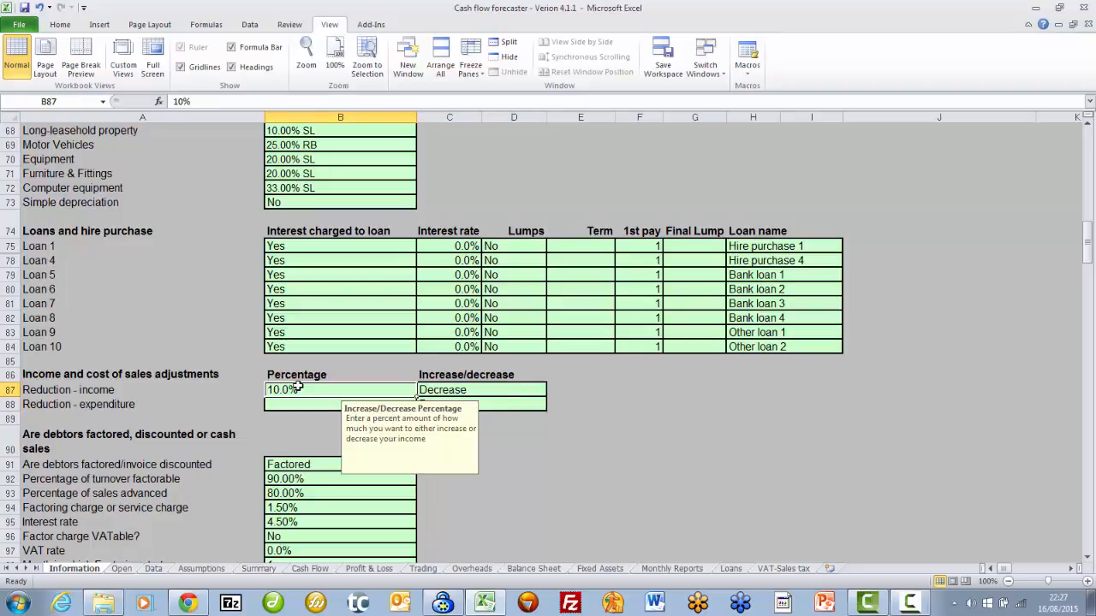
key(Delete)
click(582, 479)
Switch the debtors factored/invoice discounted setting to No, and set it back to Factored
drag(1087, 242, 1087, 263)
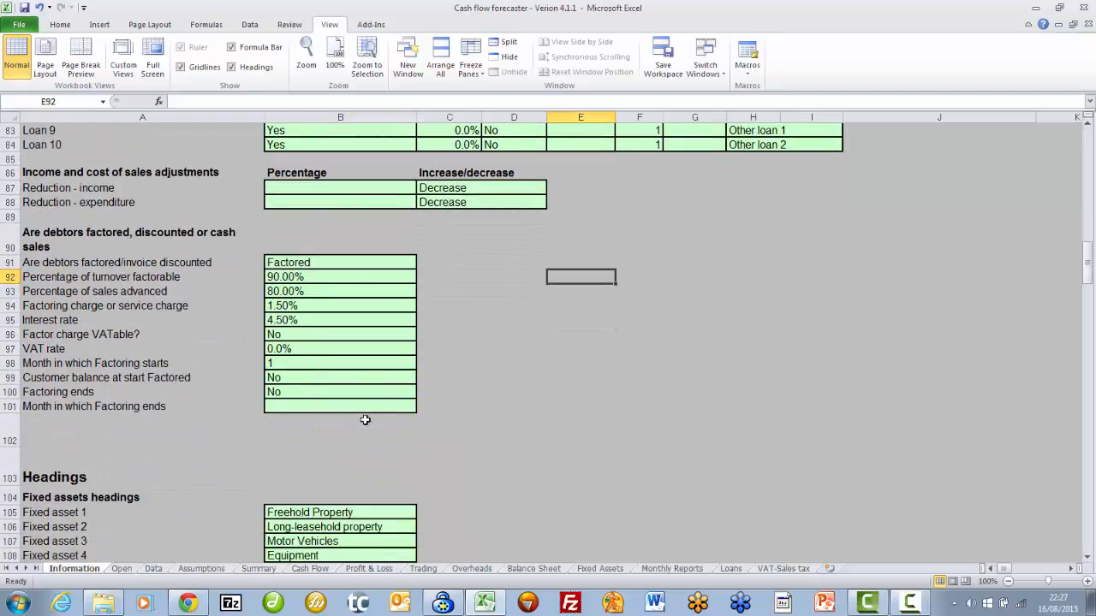
click(326, 263)
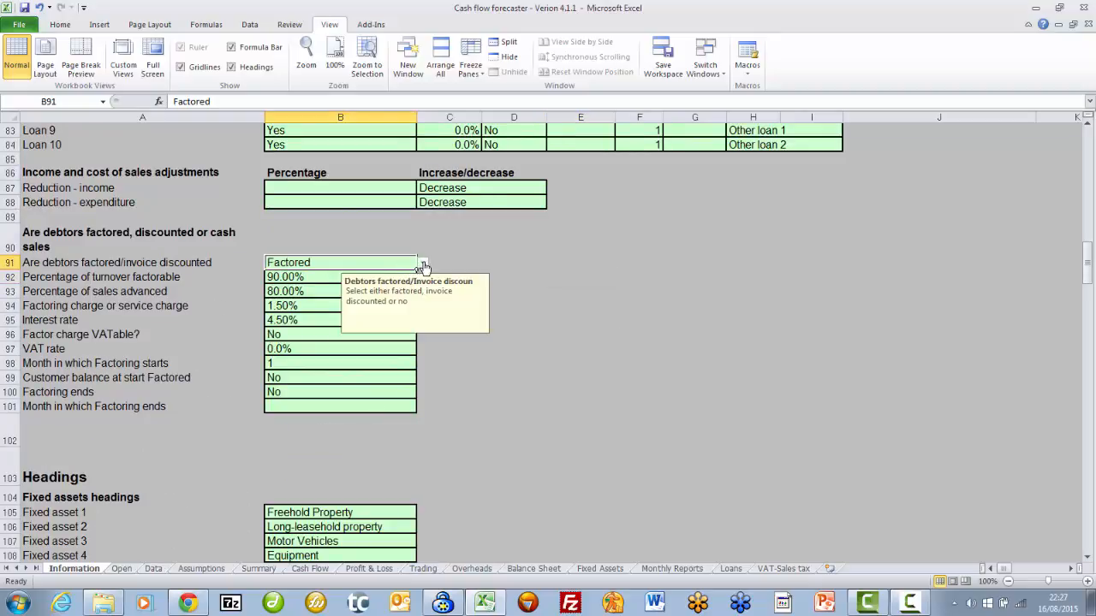
click(422, 265)
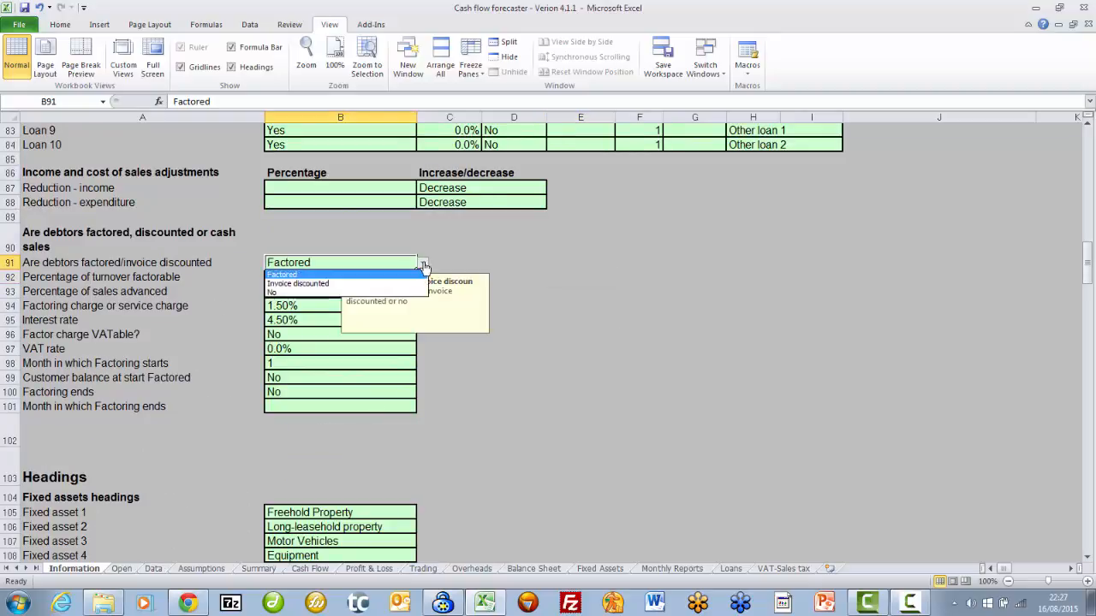
click(297, 293)
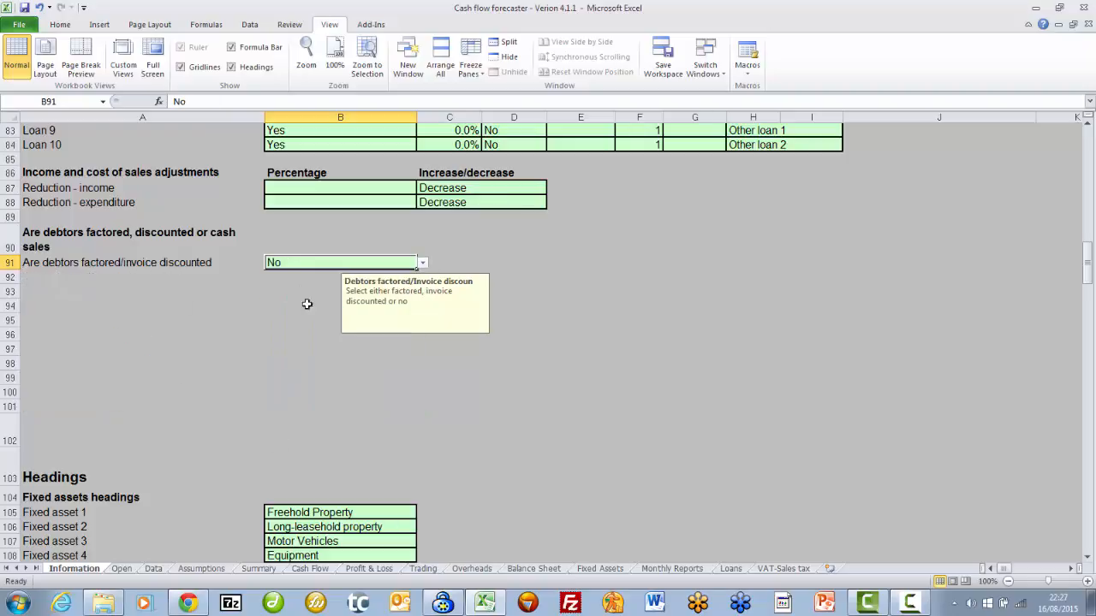
click(422, 264)
click(368, 273)
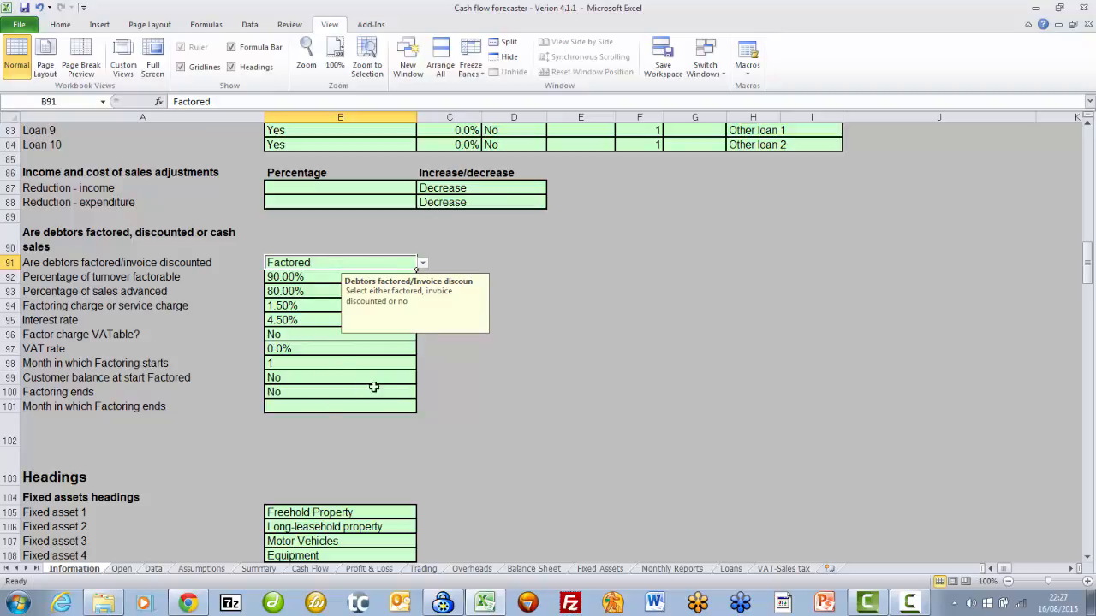
Look over the fixed asset and other balance sheet headings, view the Balance Sheet, and return to the Information sheet
drag(1089, 270, 1088, 293)
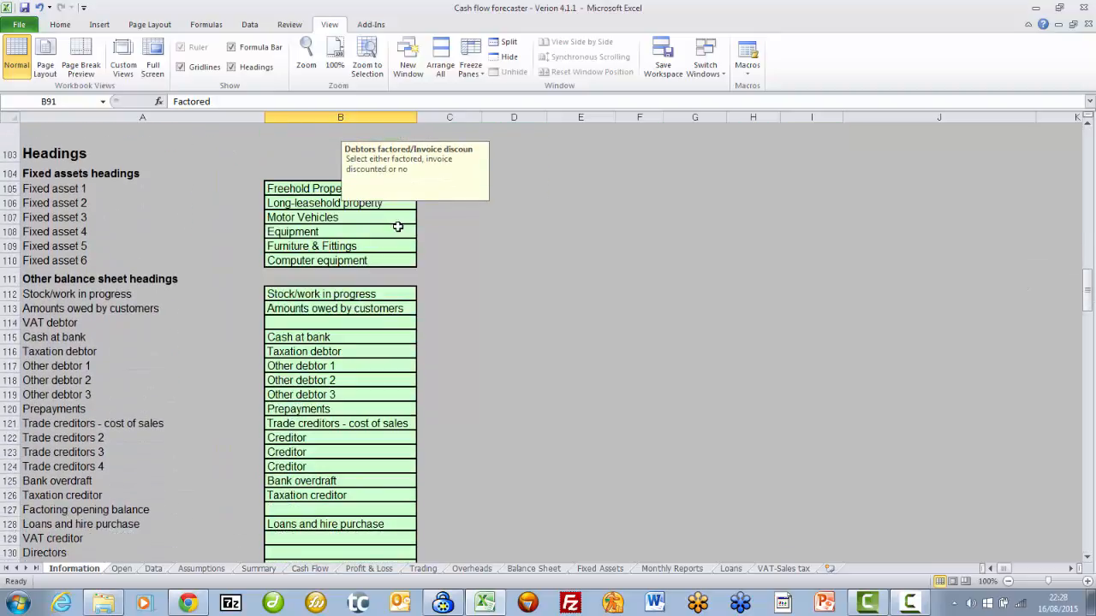
click(283, 185)
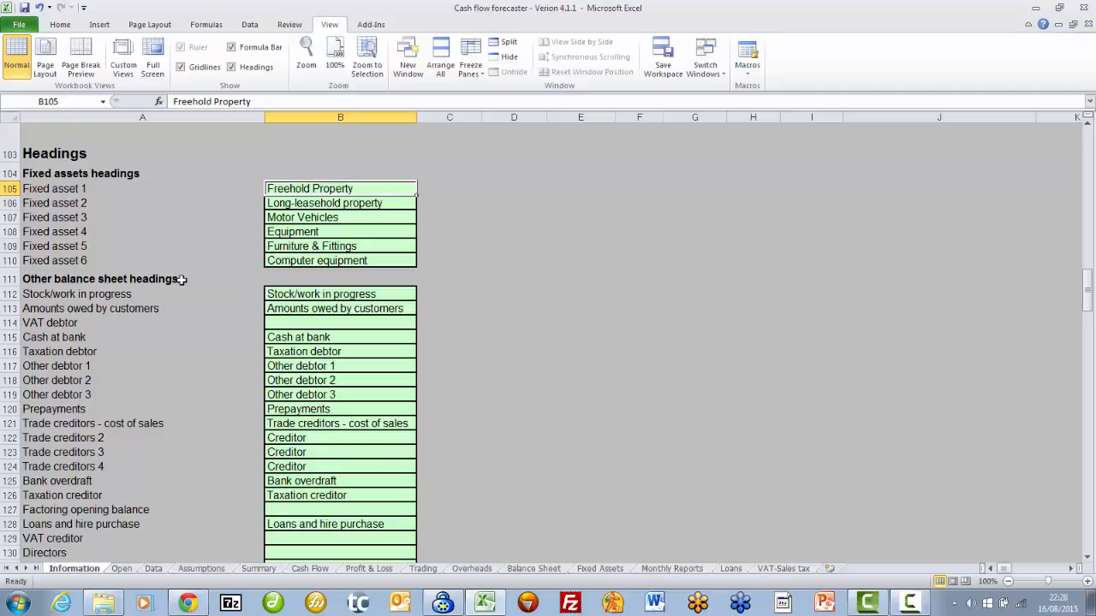
click(295, 296)
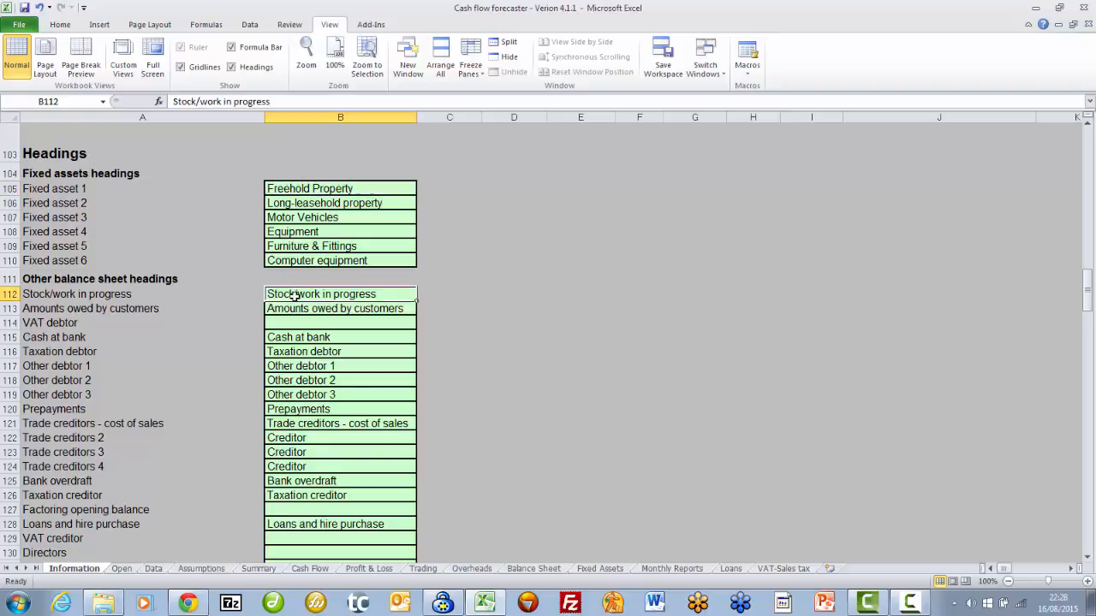
click(537, 570)
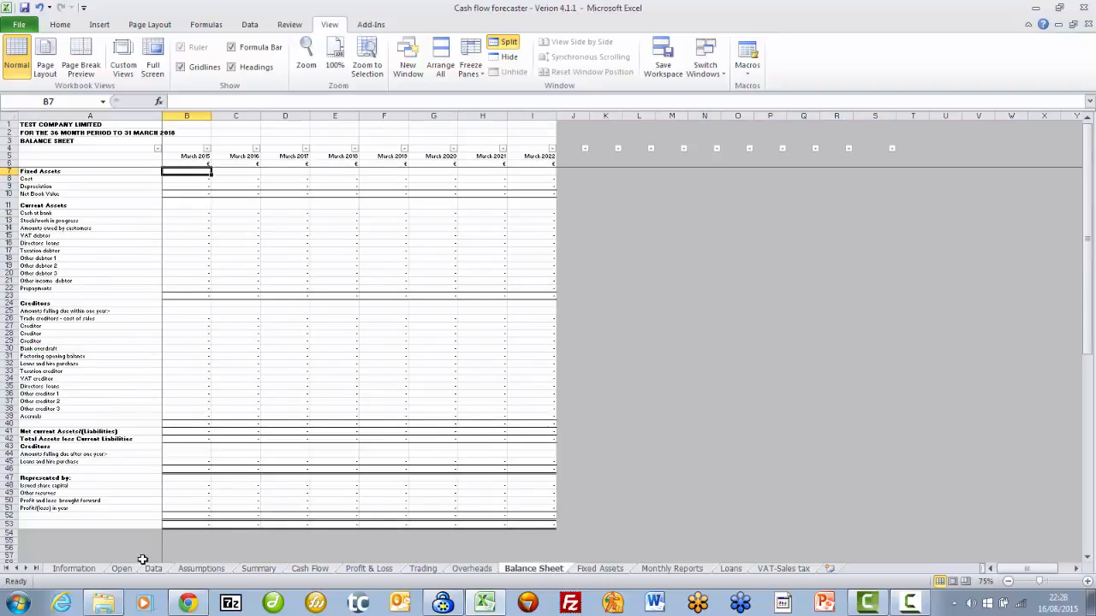
click(95, 569)
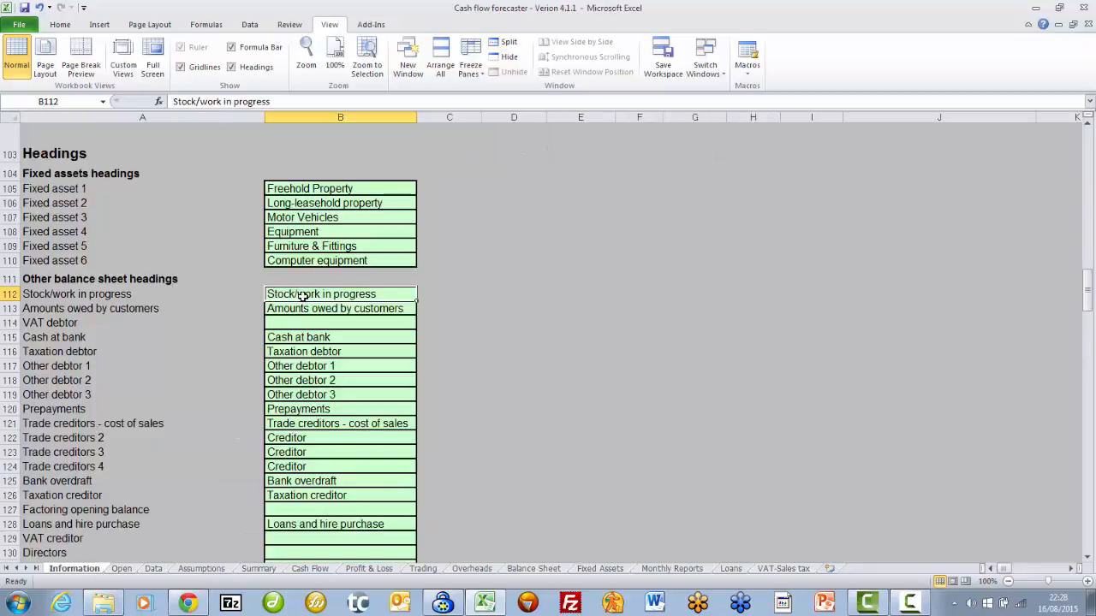
Try ABC as the Stock/work in progress heading, check it on the Balance Sheet, and undo the change
text(ABC)
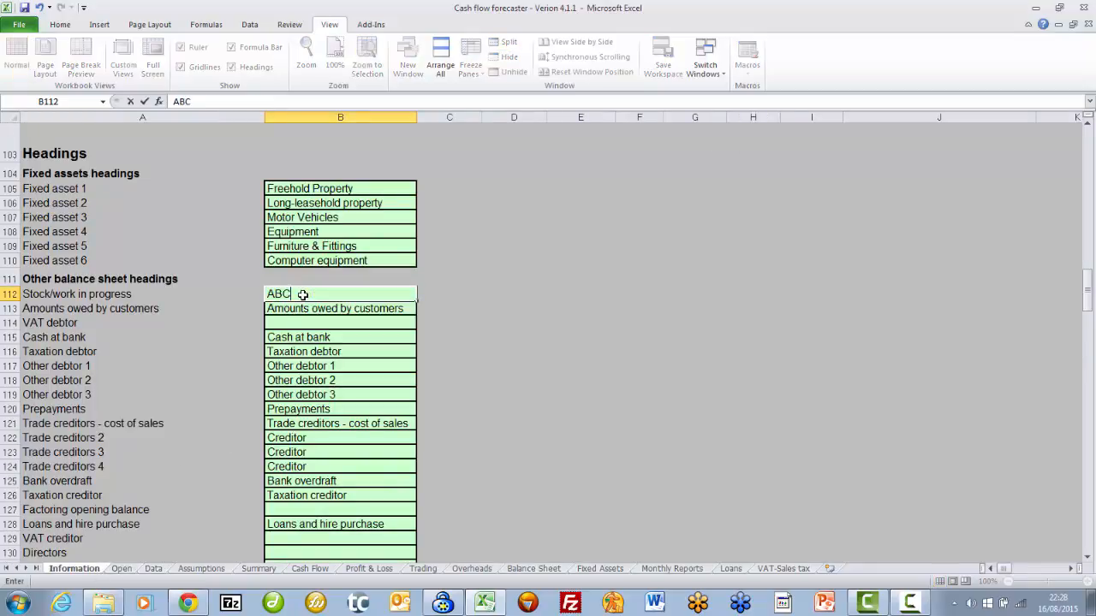
key(Return)
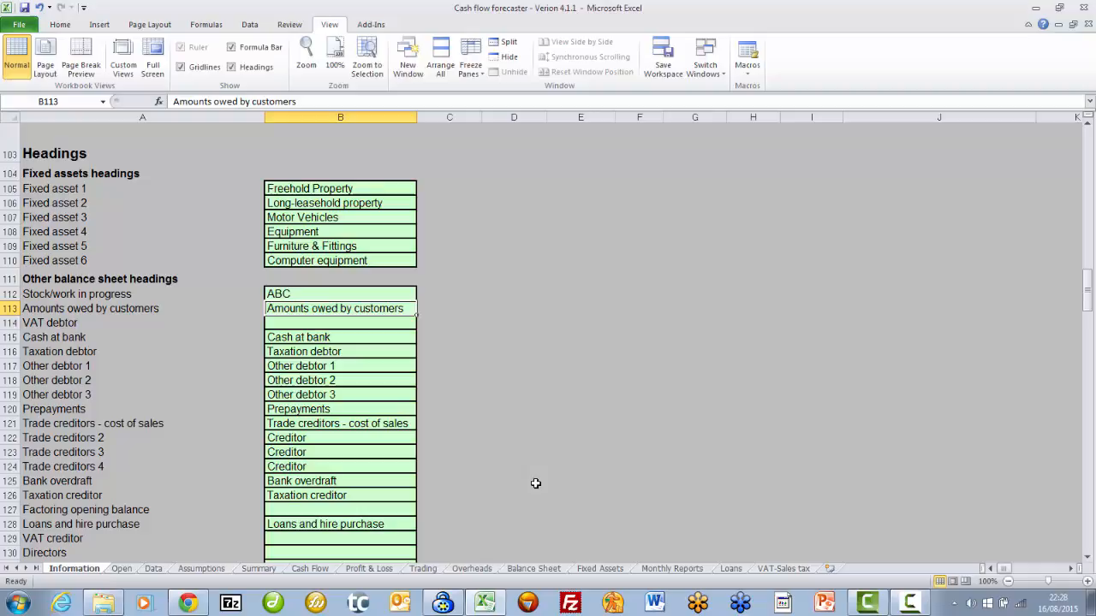
click(534, 570)
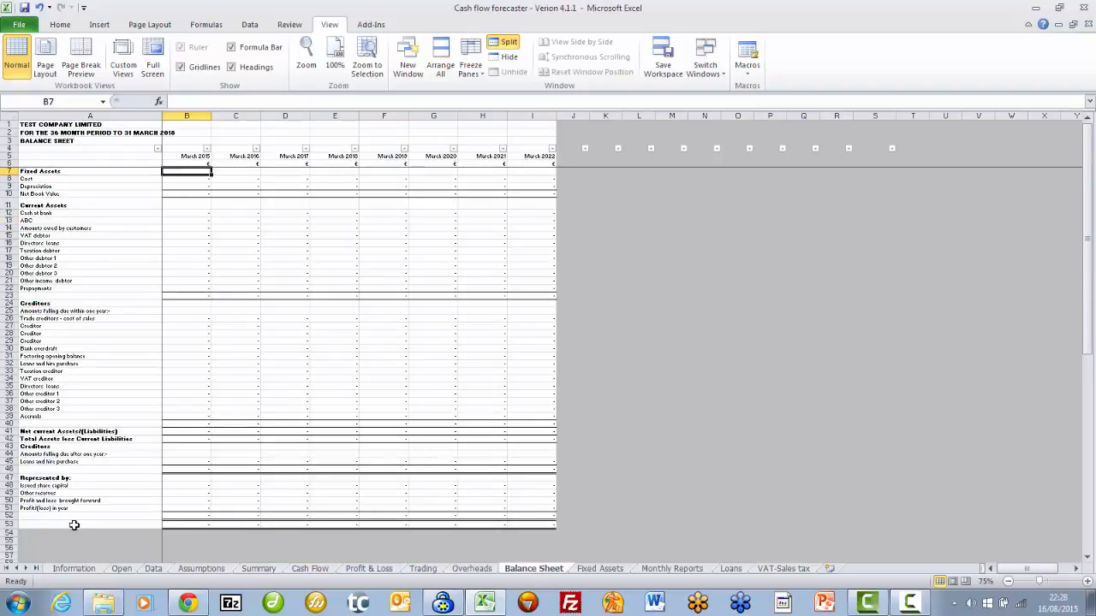
click(75, 569)
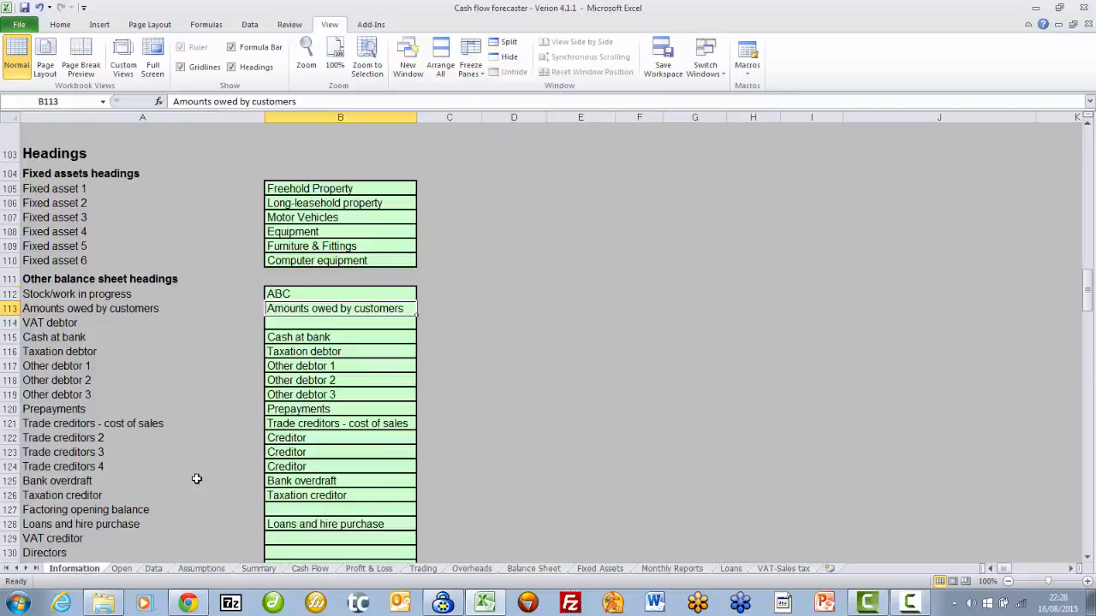
key(ctrl+z)
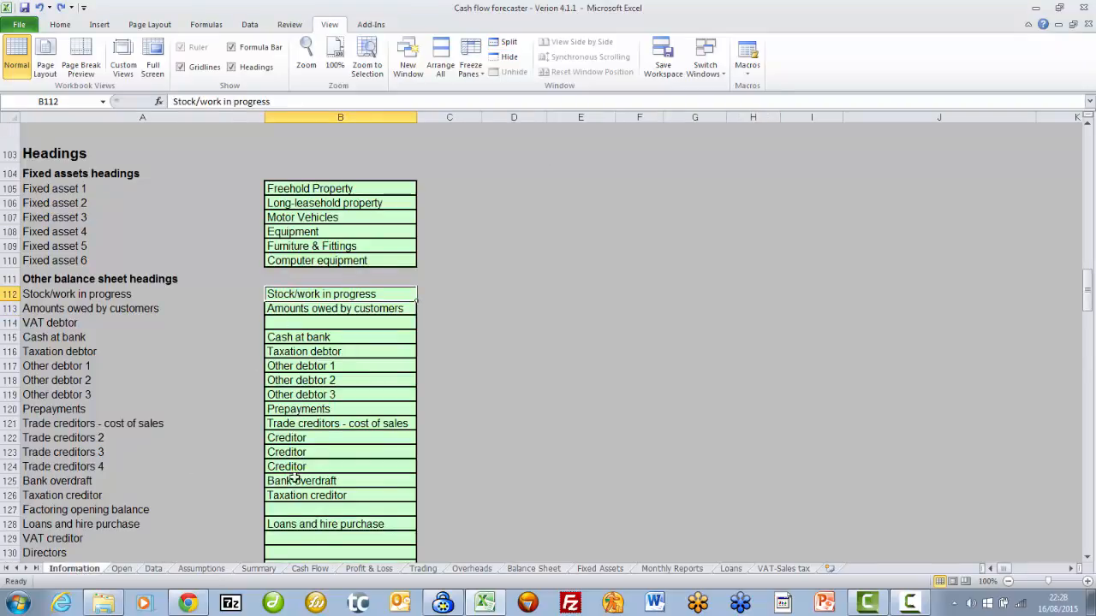
Look through the above the line and overhead headings on the Information sheet
drag(1085, 301, 1081, 340)
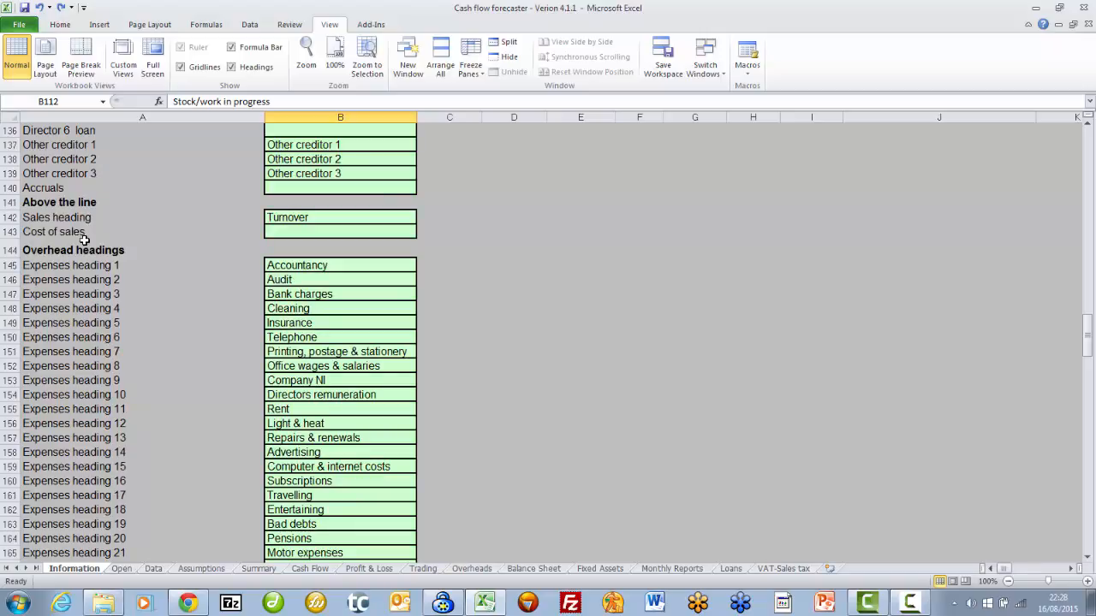
scroll(84, 240, down, 3)
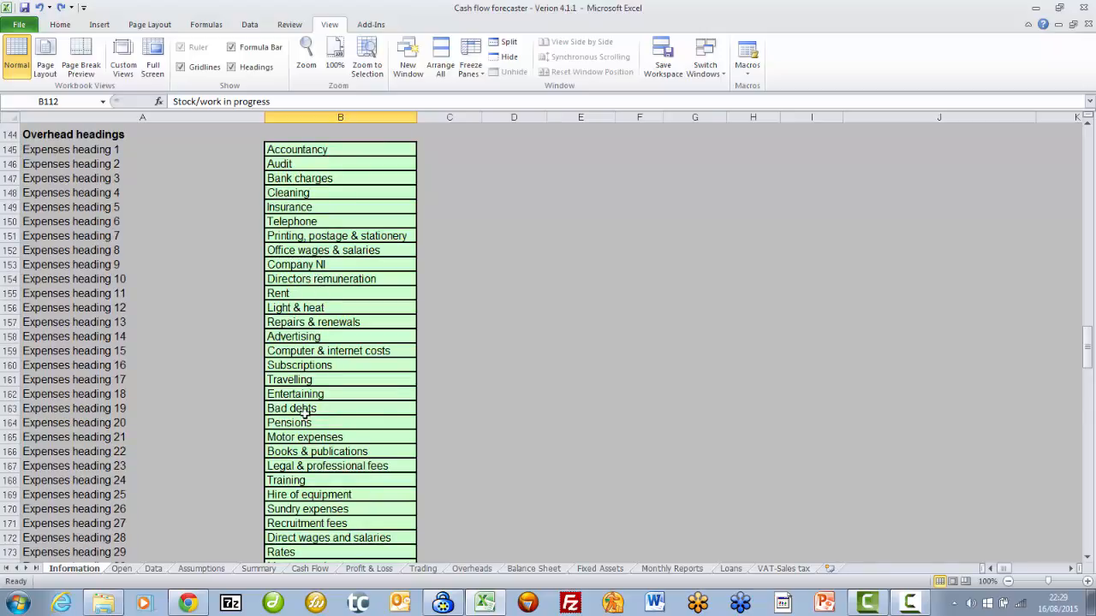
click(296, 178)
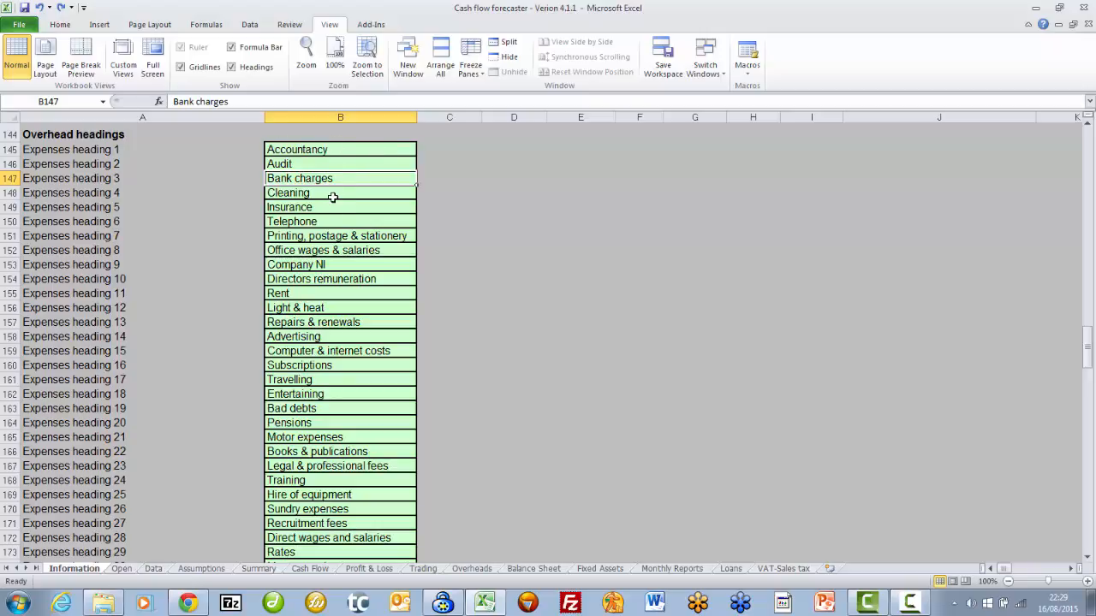
View the opening figures on the Open sheet and the entry rows on the Data sheet, and return to the Information sheet
click(120, 570)
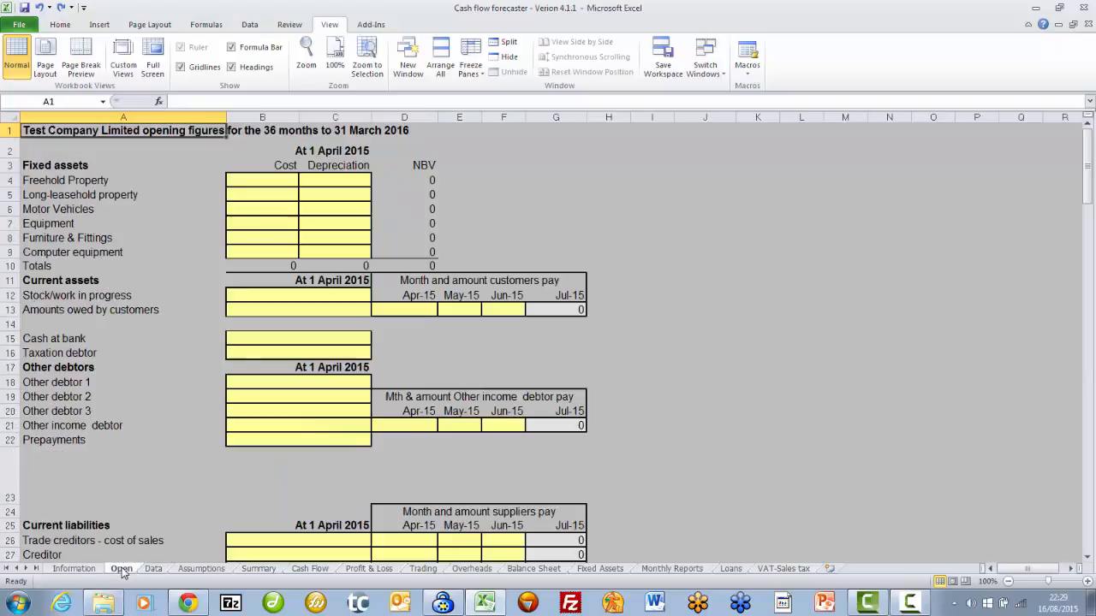
click(260, 182)
click(335, 178)
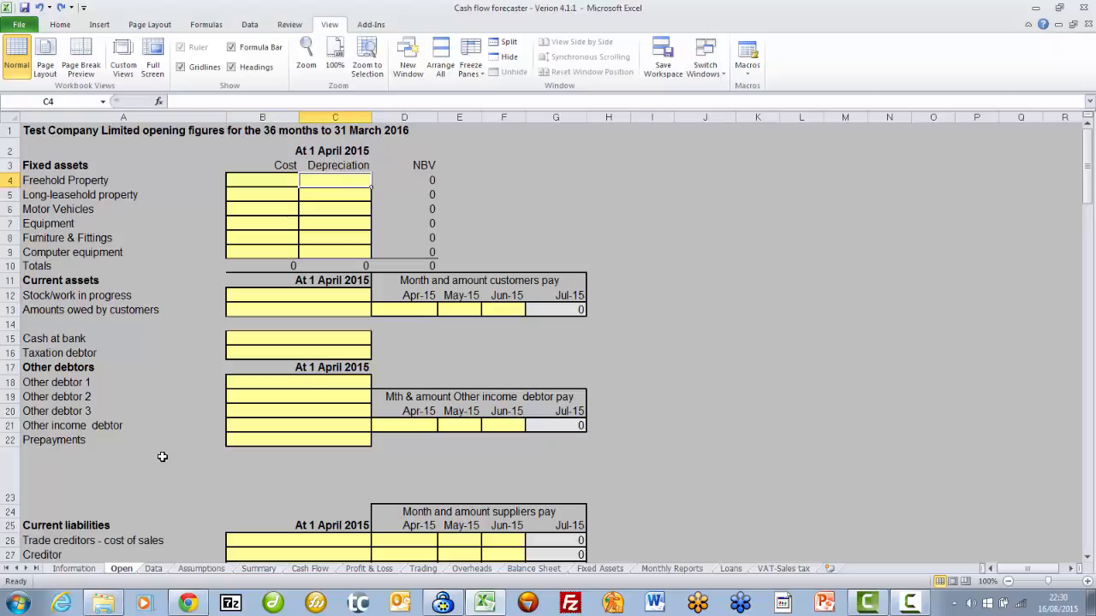
click(153, 568)
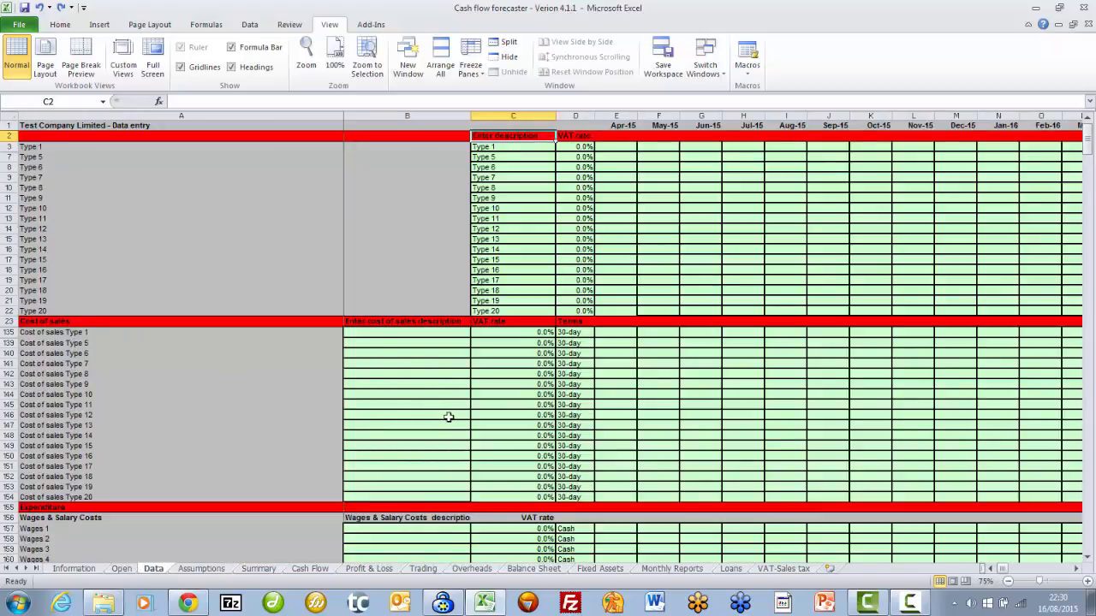
click(60, 570)
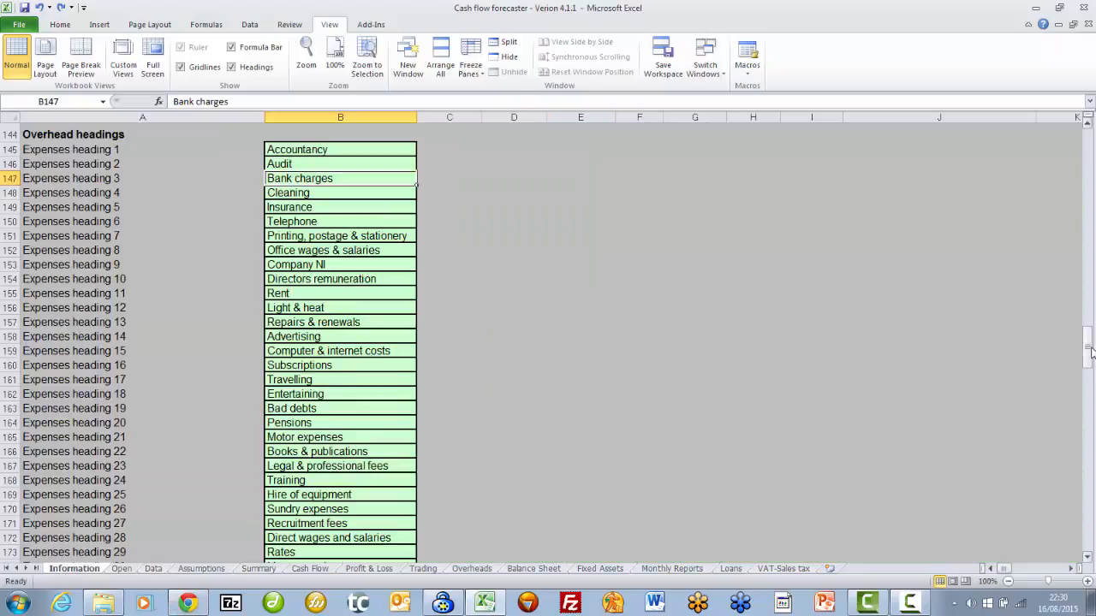
Try to edit the Expenses heading 8 label in column A of the overhead headings
click(93, 250)
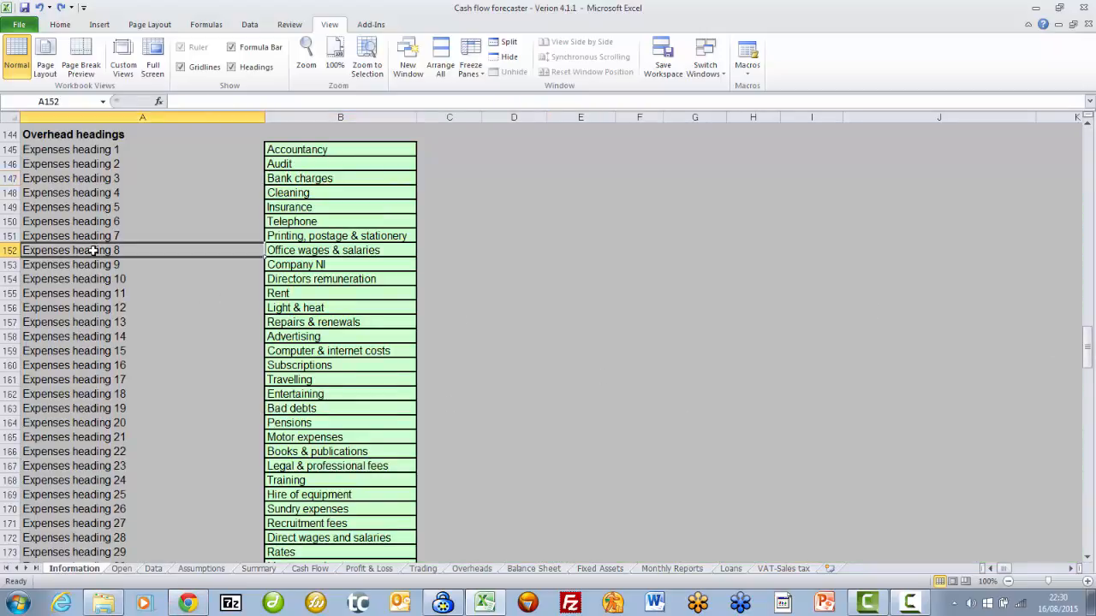
double_click(93, 250)
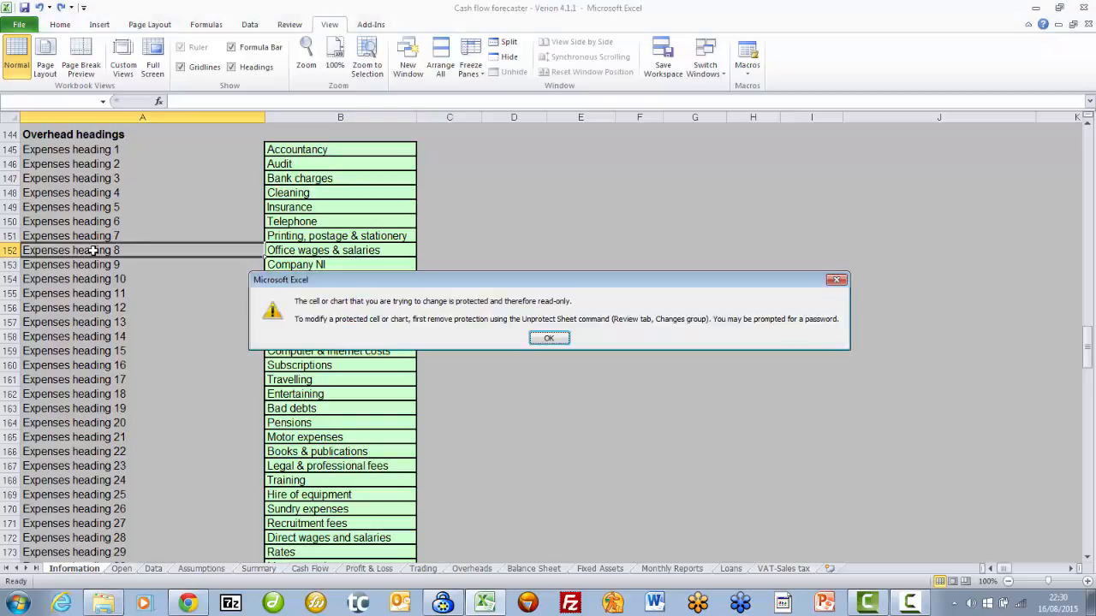
key(Return)
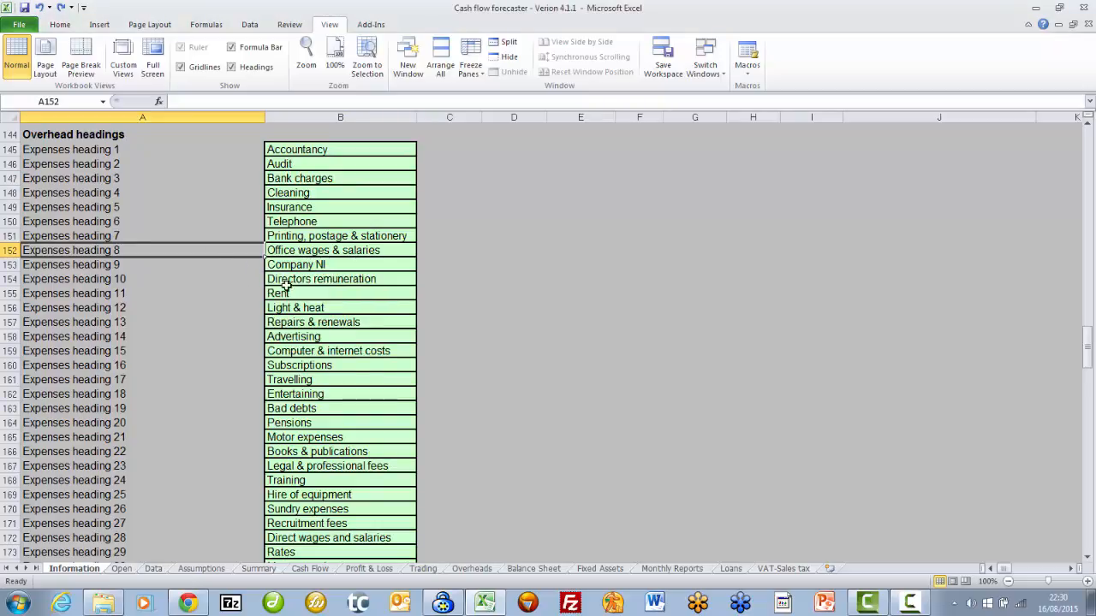
Look through the remaining overhead headings and the loan and corporation headings on the Information sheet
click(345, 352)
key(Down)
key(Down)
key(Down)
key(Down)
key(Down)
key(Down)
key(Down)
key(Down)
key(Down)
key(Down)
key(Down)
key(Down)
key(Down)
key(Down)
key(Down)
key(Down)
key(Down)
key(Down)
key(Down)
key(Down)
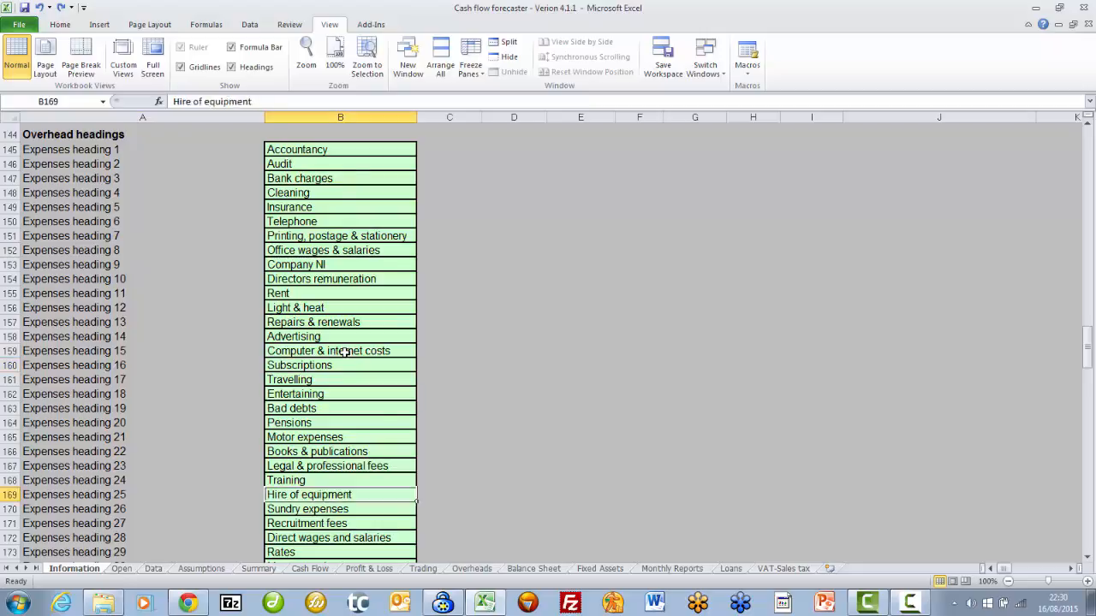
key(Down)
key(Down)
key(Down)
key(Down)
key(Down)
key(Down)
key(Down)
key(Down)
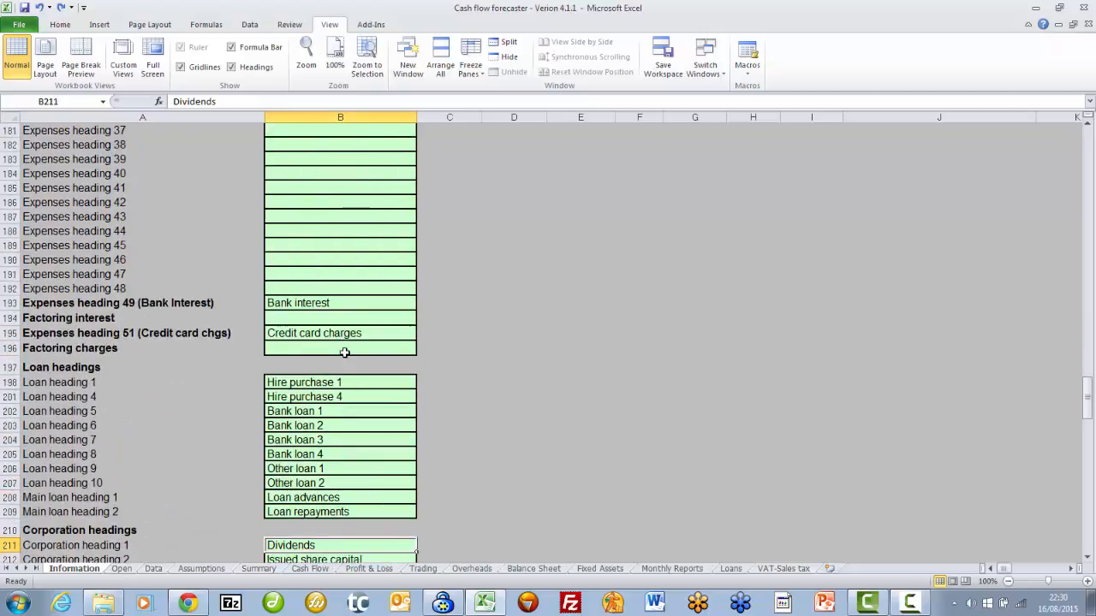
key(Down)
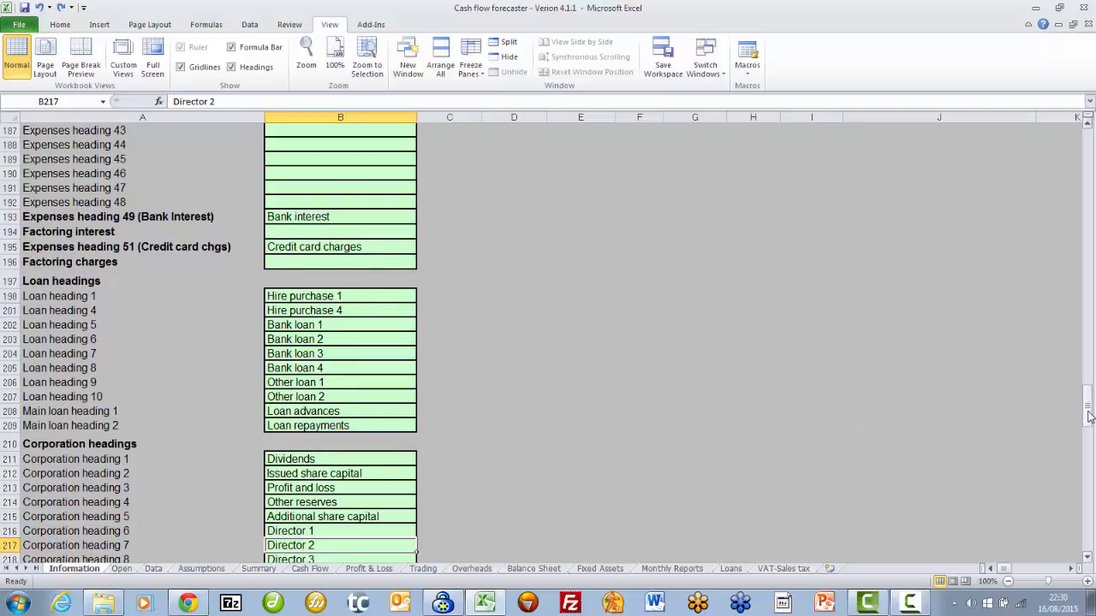
View the available loan names for Loan 1 in the loans and hire purchase section
drag(1089, 417, 1089, 231)
click(764, 349)
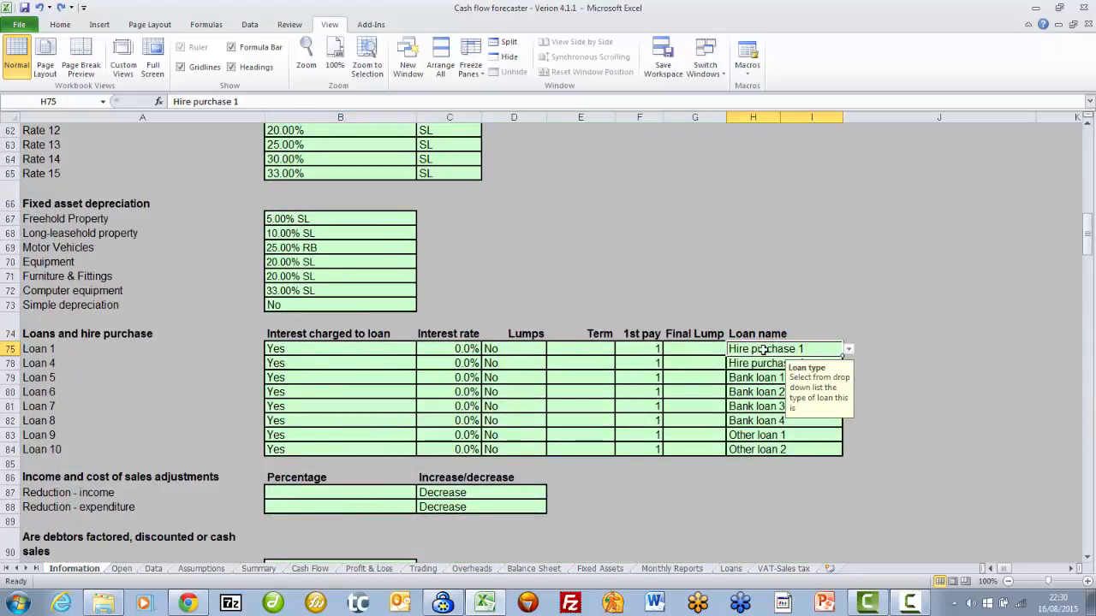
click(848, 350)
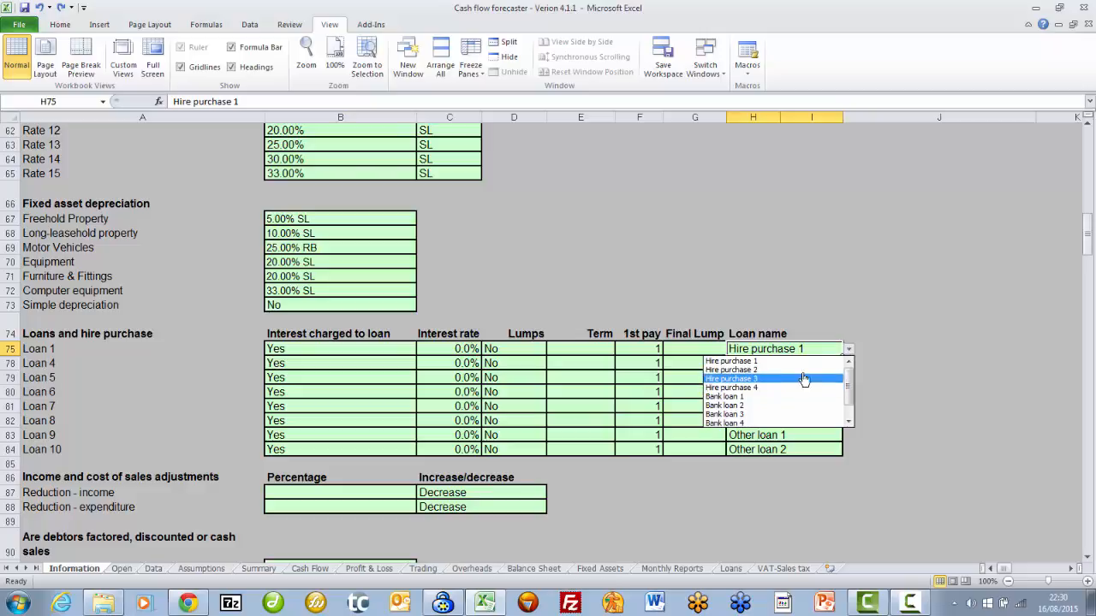
key(Escape)
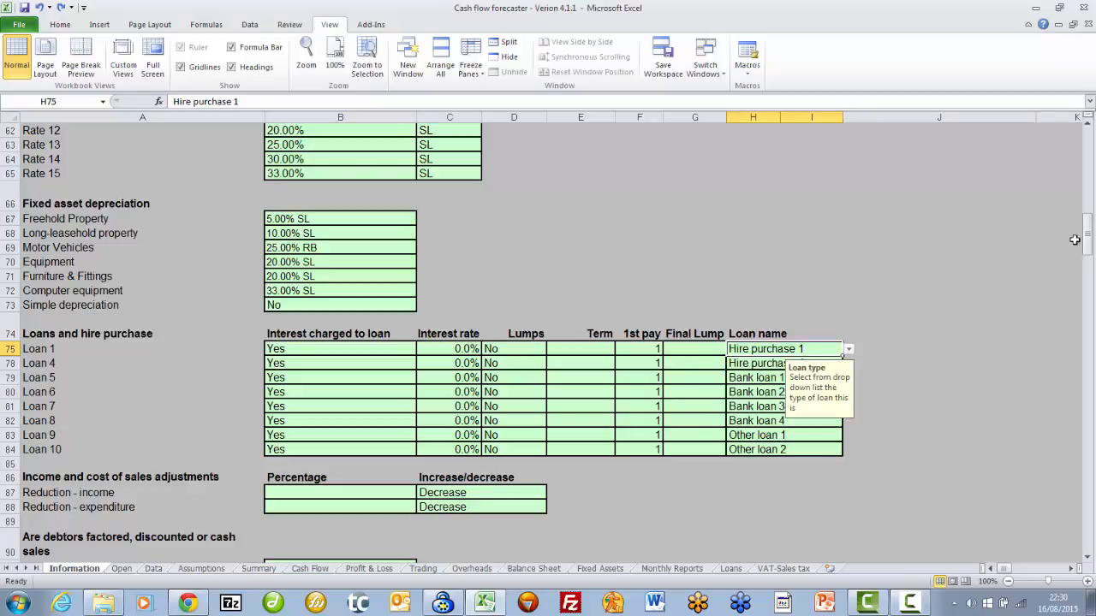
Look through the corporation and non-corporation headings, and view the available Company type options on the Information sheet
drag(1087, 236, 1085, 452)
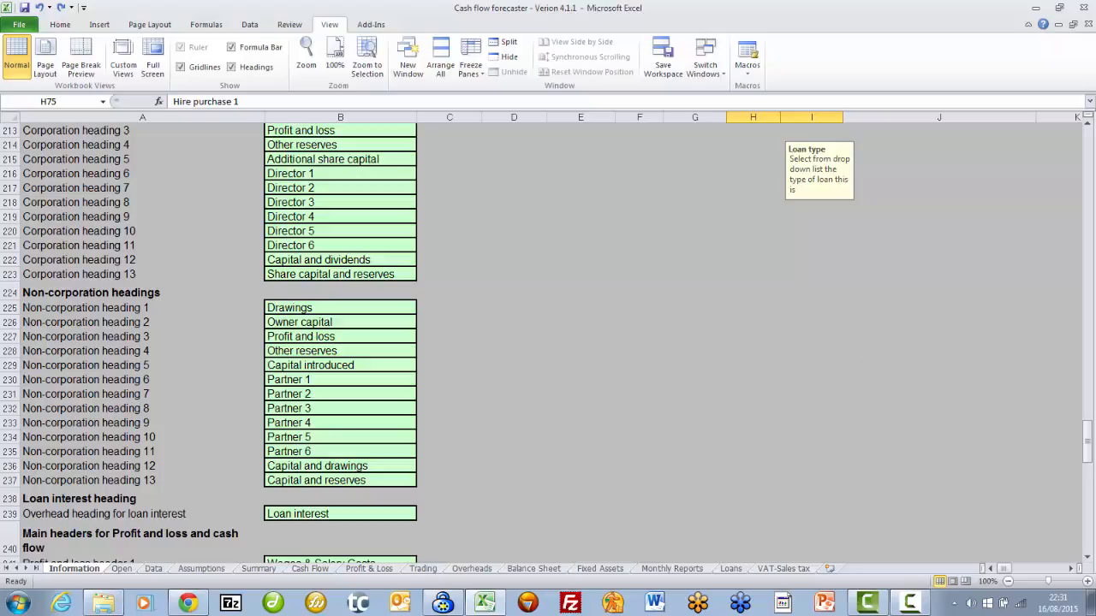
drag(1088, 453, 1087, 443)
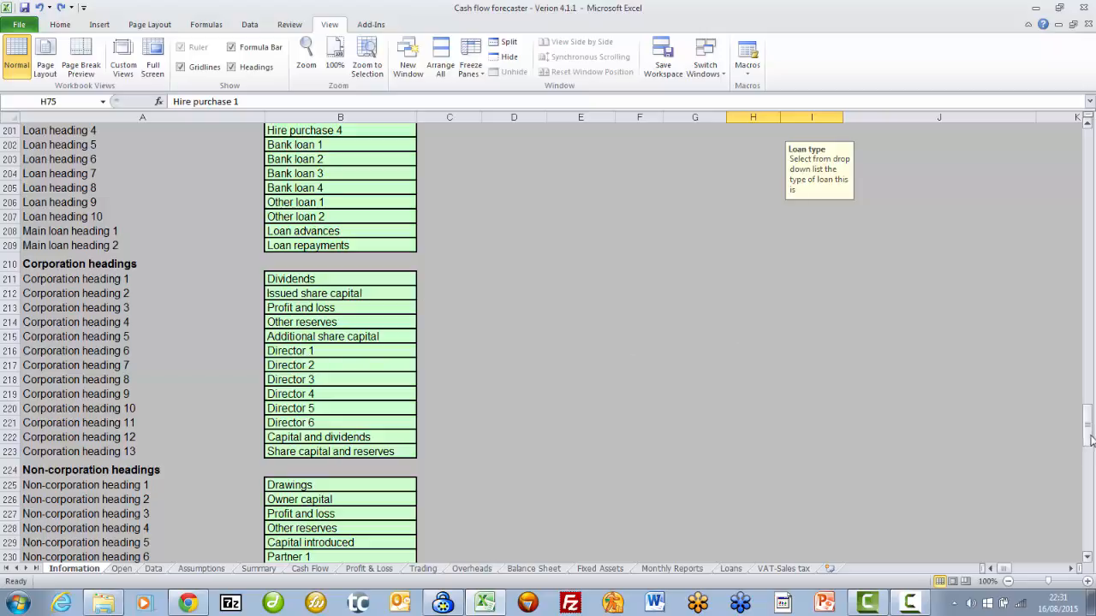
drag(1090, 440, 1089, 129)
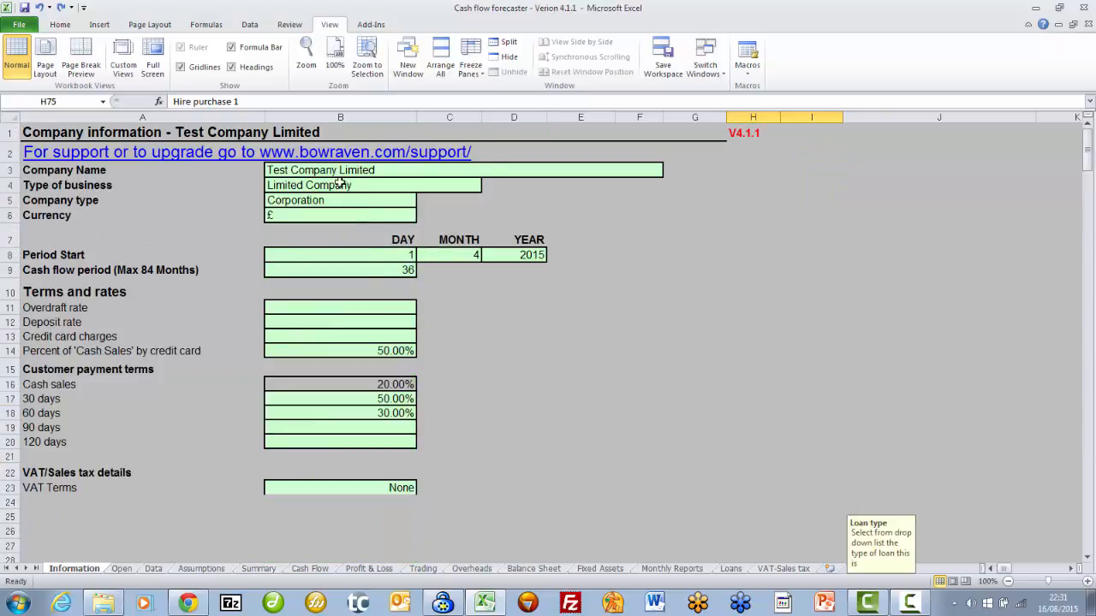
click(349, 197)
click(422, 201)
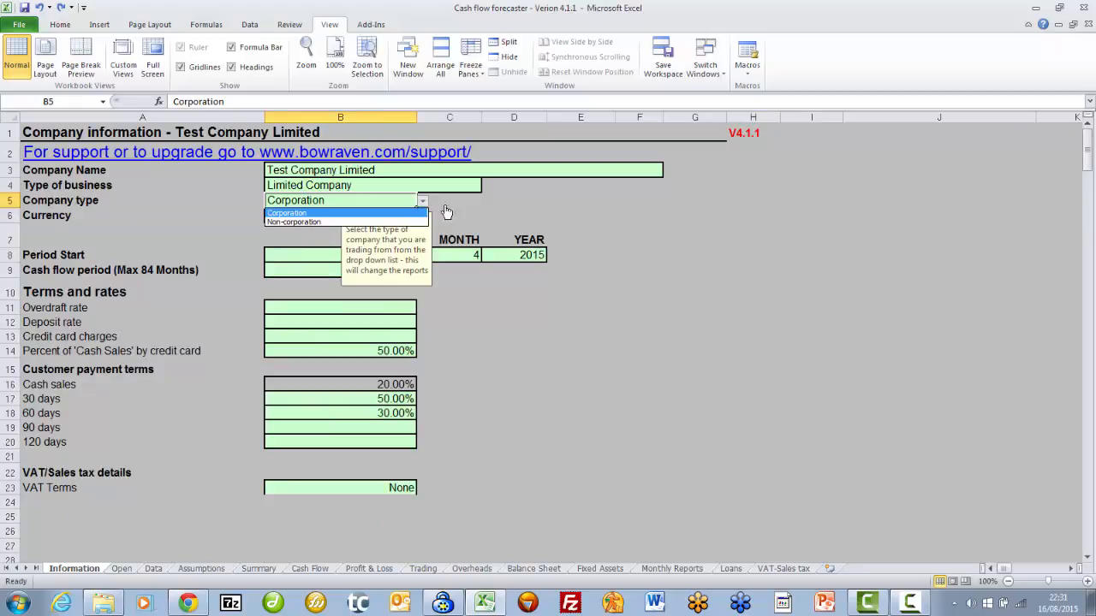
click(463, 212)
View the non-corporation headings starting at Non-corporation heading 1, and the main headers for Profit and loss and cash flow
drag(1087, 153, 1063, 443)
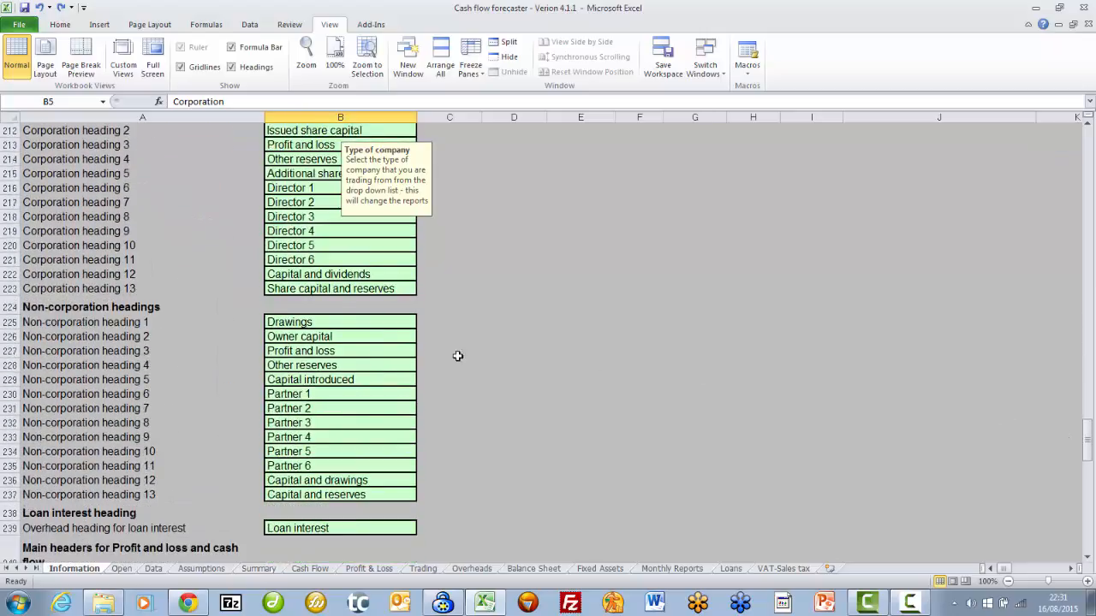
click(321, 323)
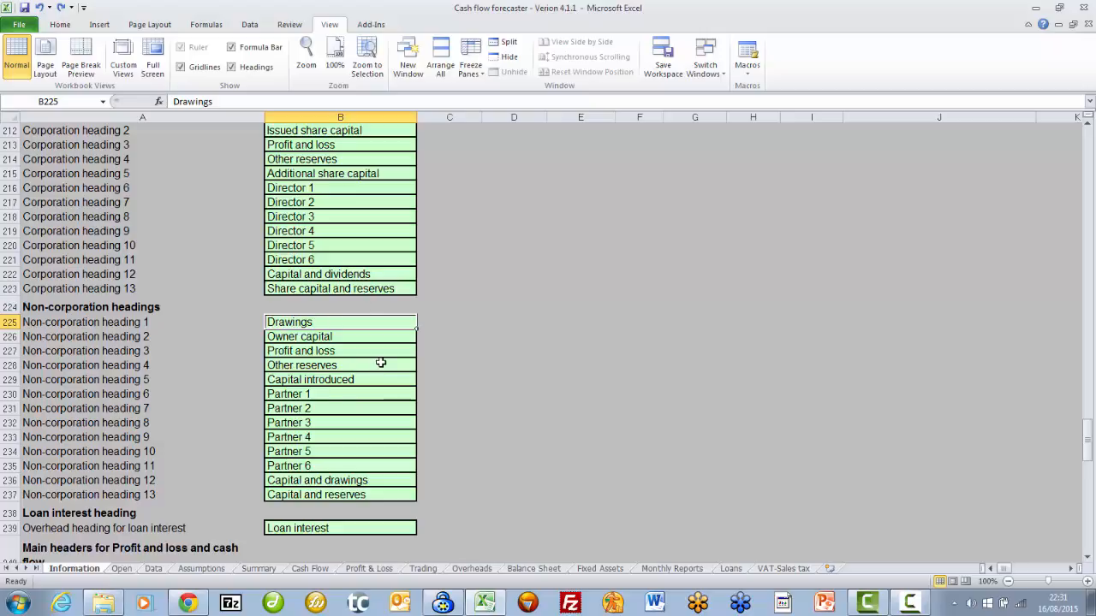
drag(1086, 434, 1083, 485)
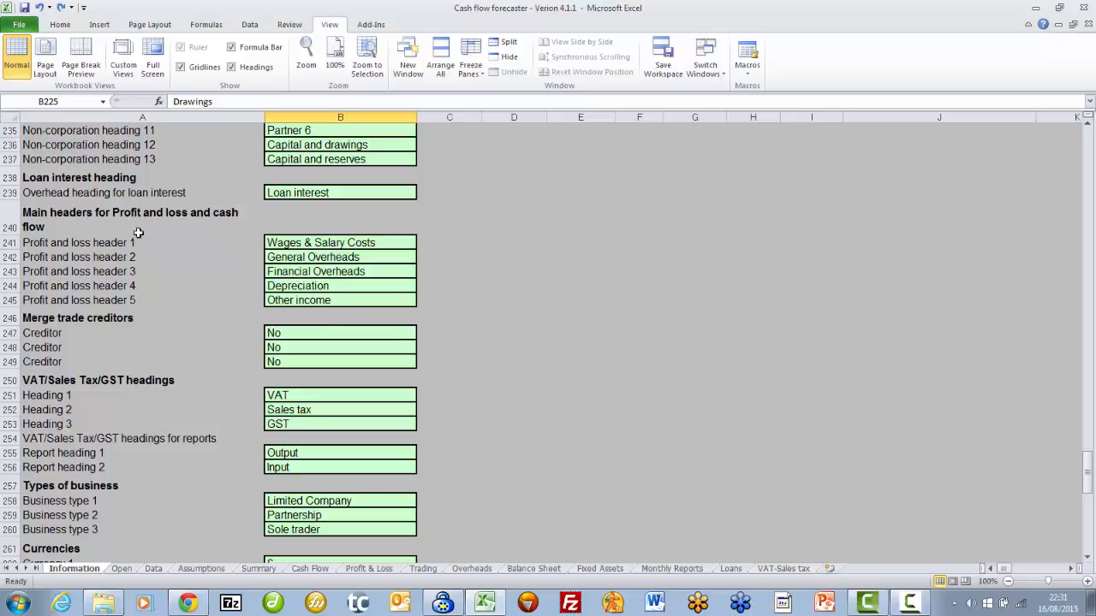
View the expenditure headers on the Profit & Loss and Overheads sheets, and return to the Information sheet
click(372, 569)
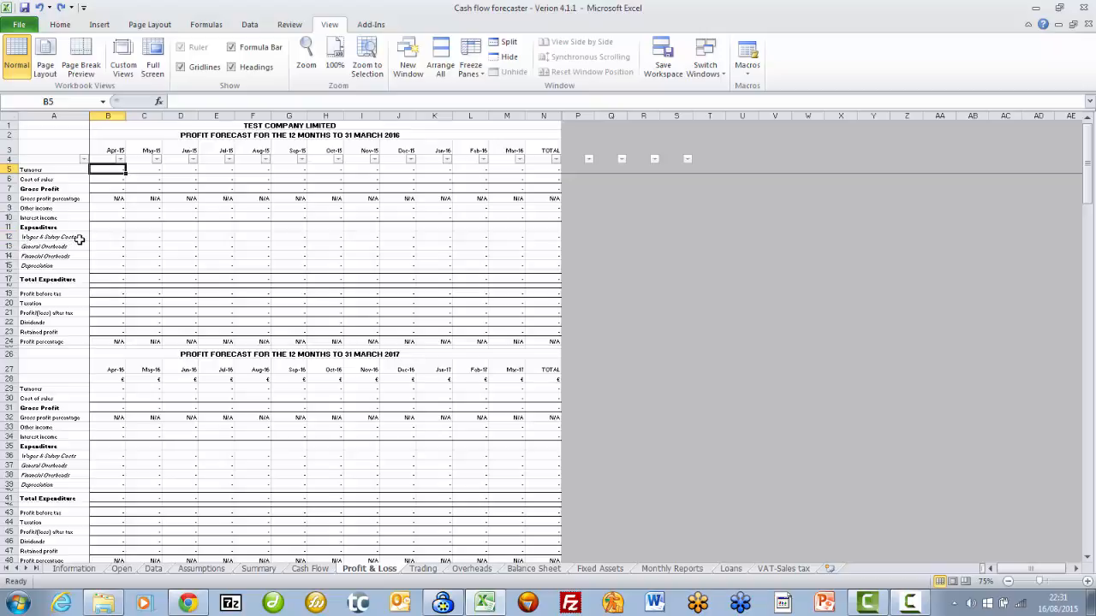
click(471, 568)
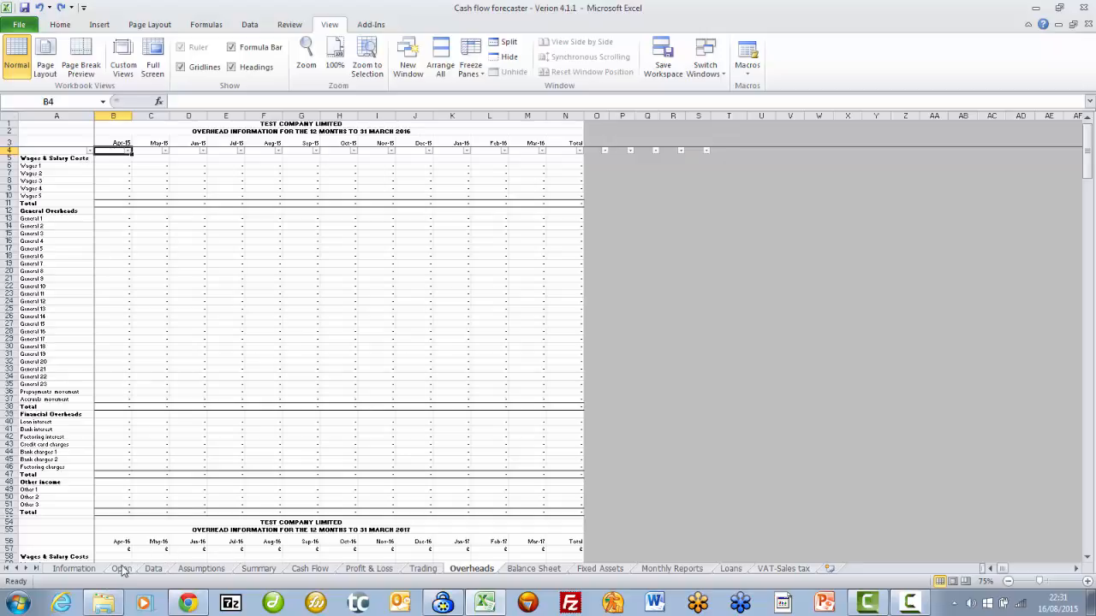
click(72, 570)
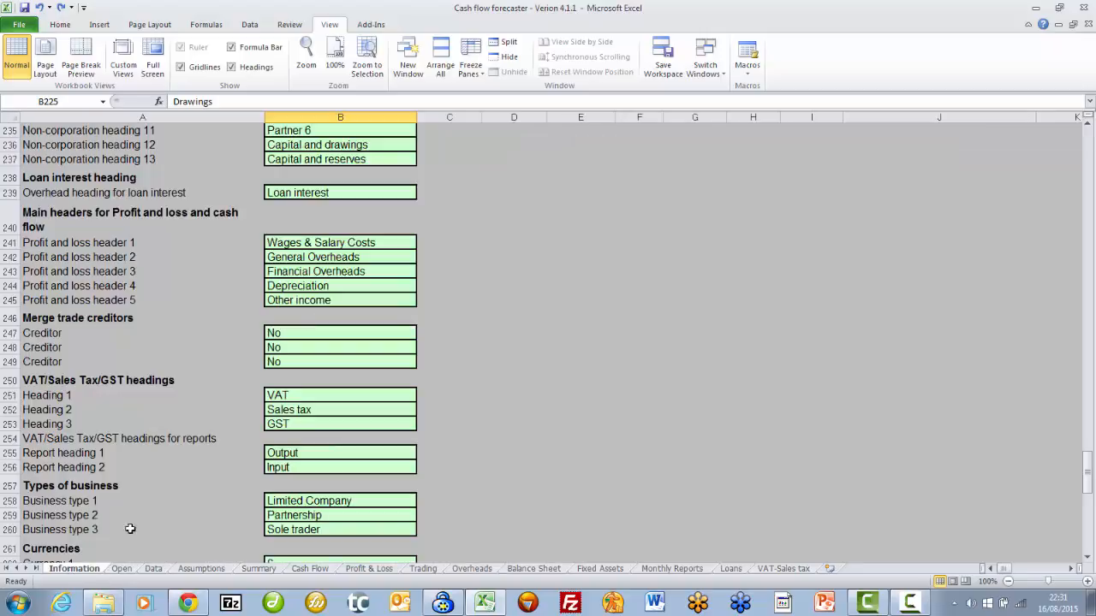
Rename Profit and loss header 1 to Salaries
click(293, 244)
text(Saleries)
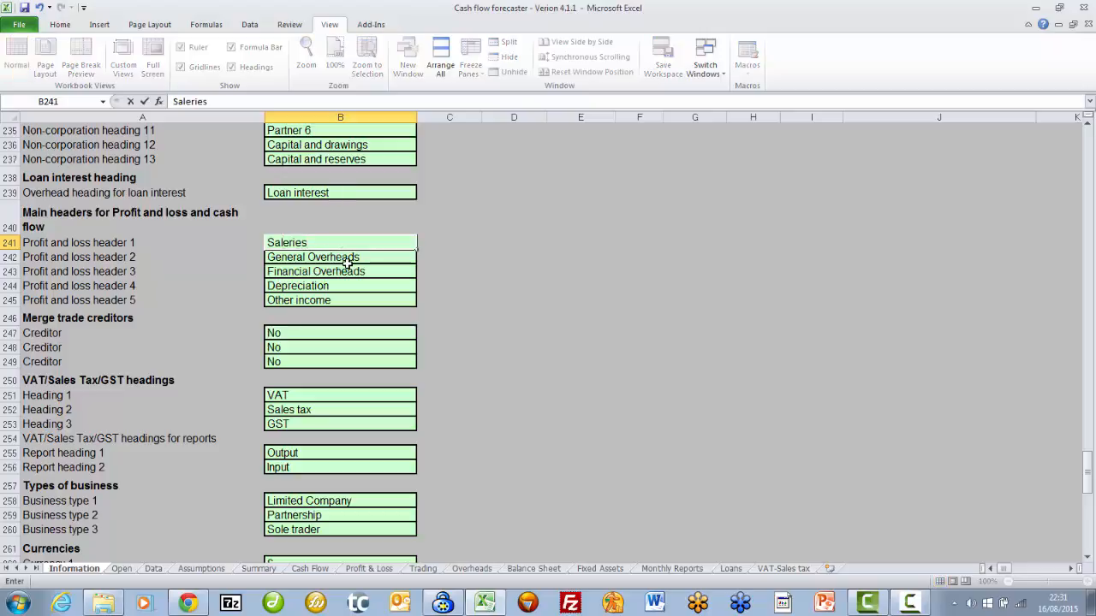
key(BackSpace)
key(BackSpace)
key(Return)
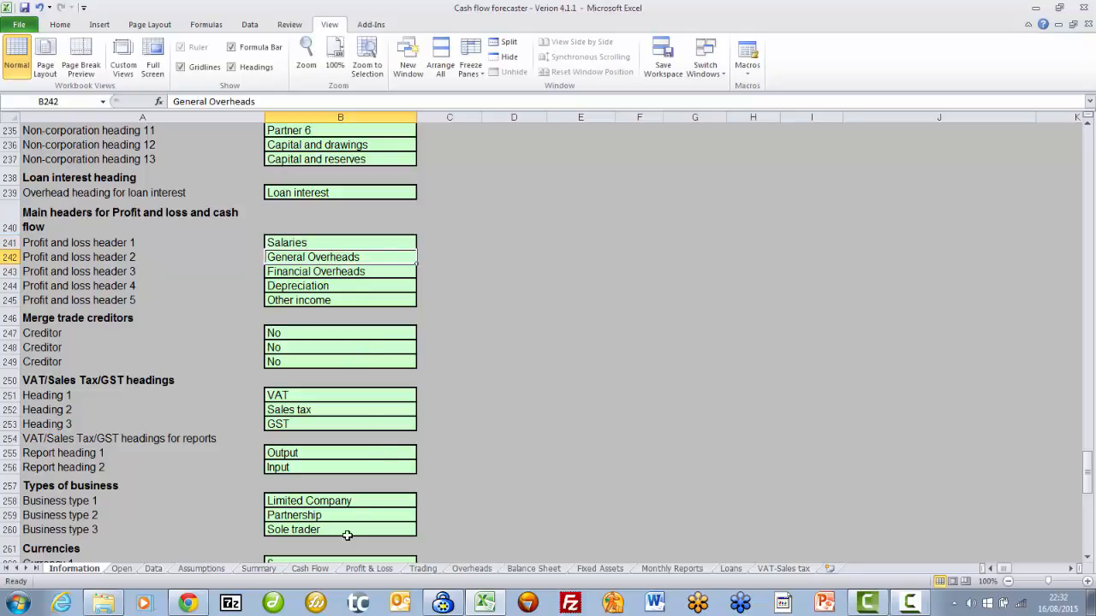
Check the renamed header on the Profit & Loss and Overheads sheets, and undo the rename on the Information sheet
click(369, 569)
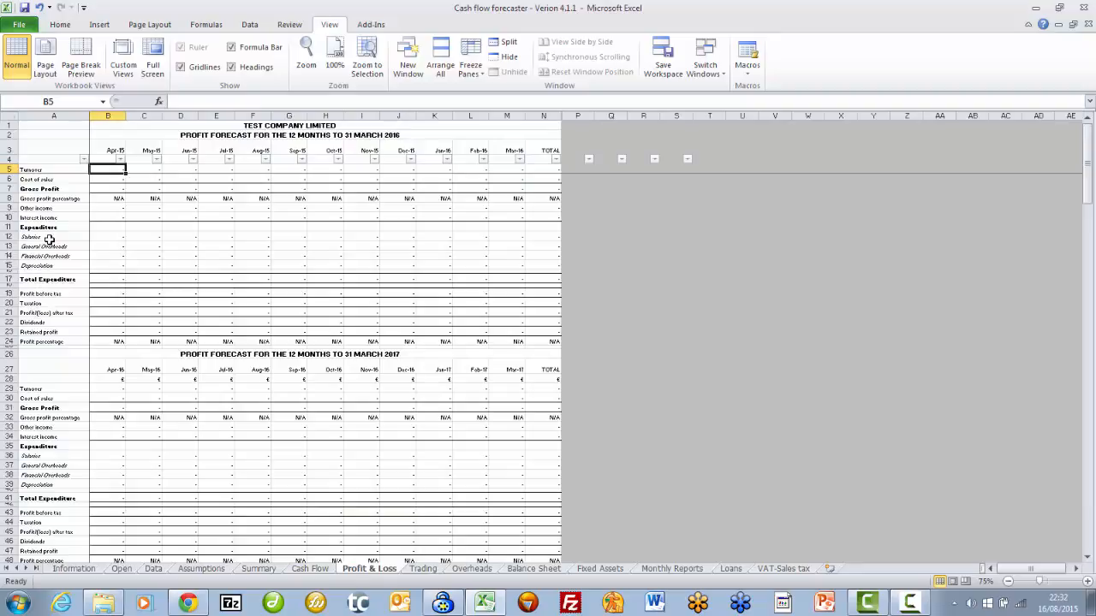
click(471, 568)
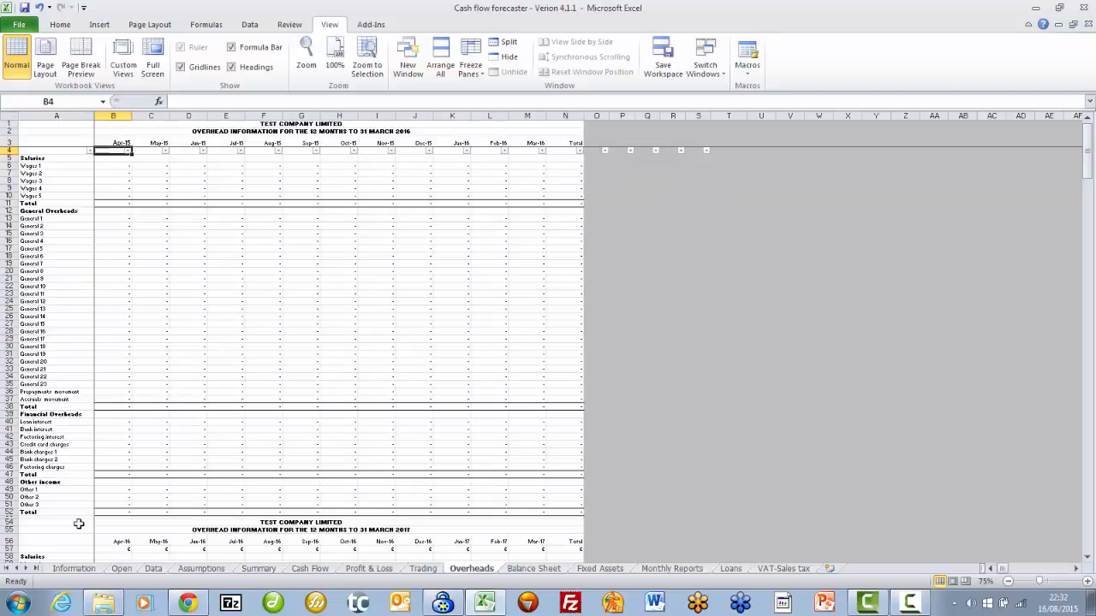
click(73, 568)
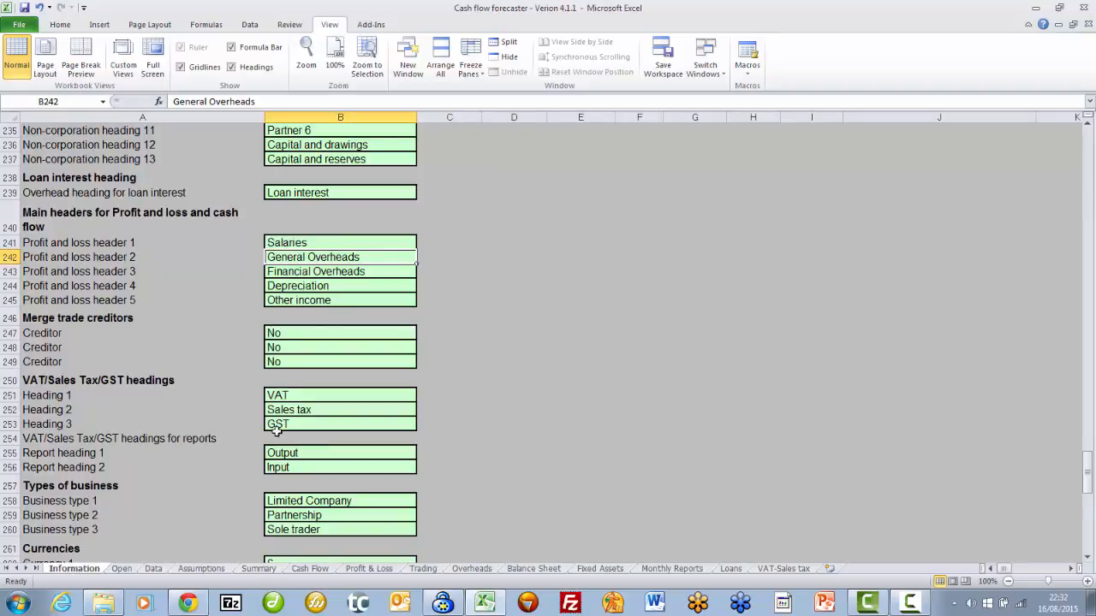
key(ctrl+z)
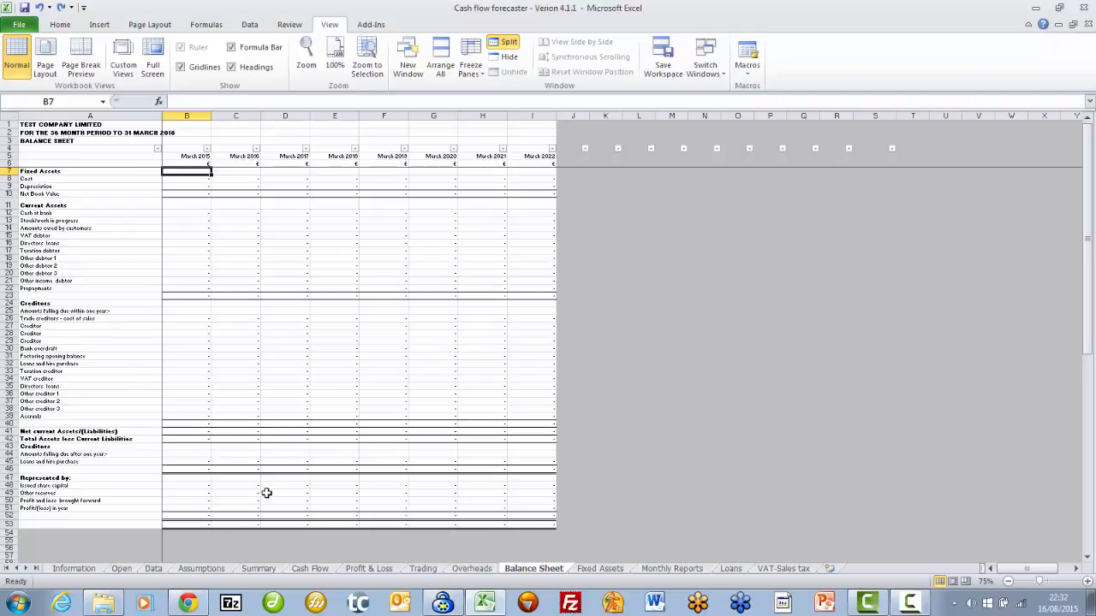
View the Overheads, Trading and Balance Sheet reports with their creditor rows, and return to the Information sheet
click(472, 568)
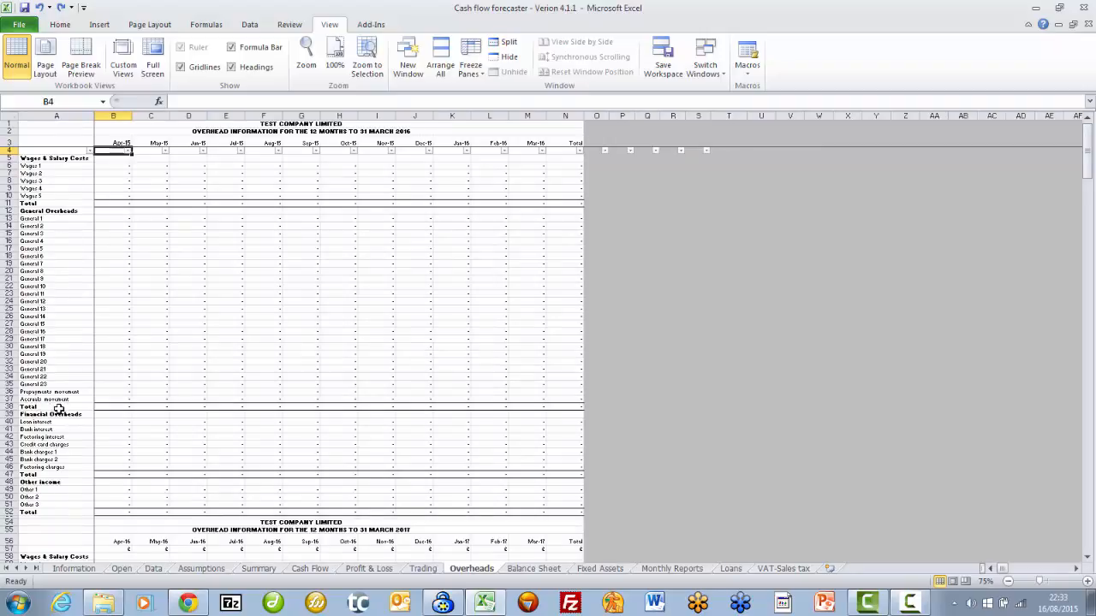
click(416, 569)
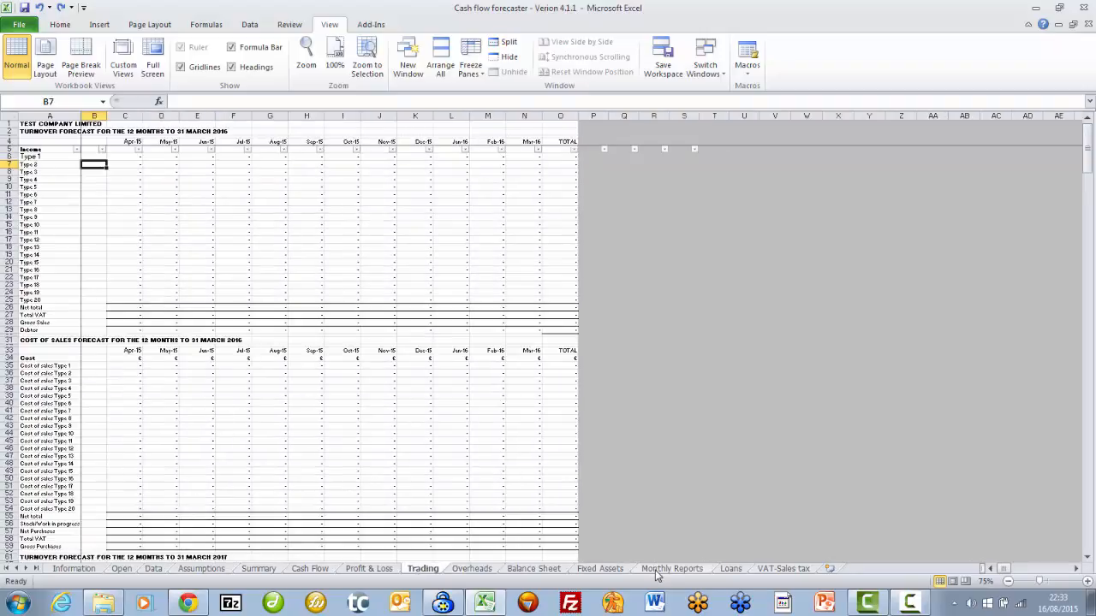
click(549, 570)
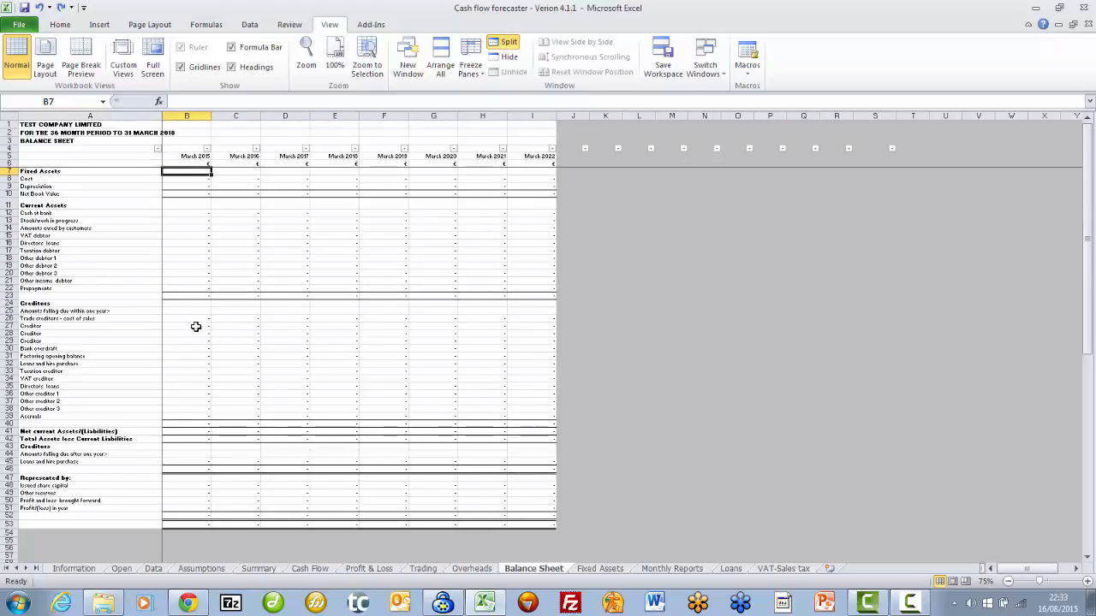
click(74, 570)
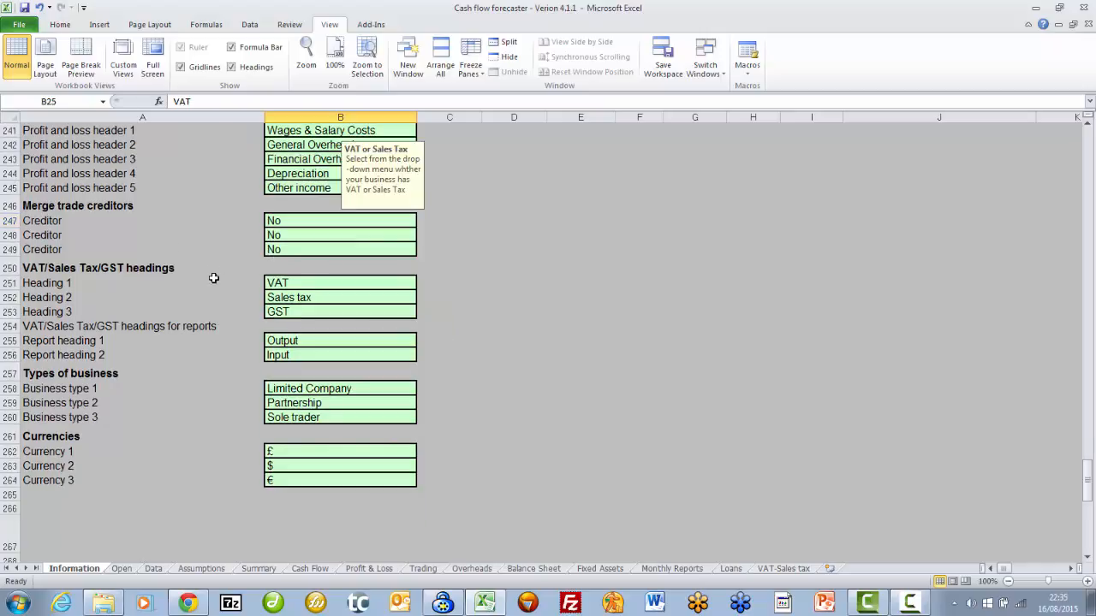
Examine the three tax names under VAT/Sales Tax/GST headings on the Information sheet
click(213, 295)
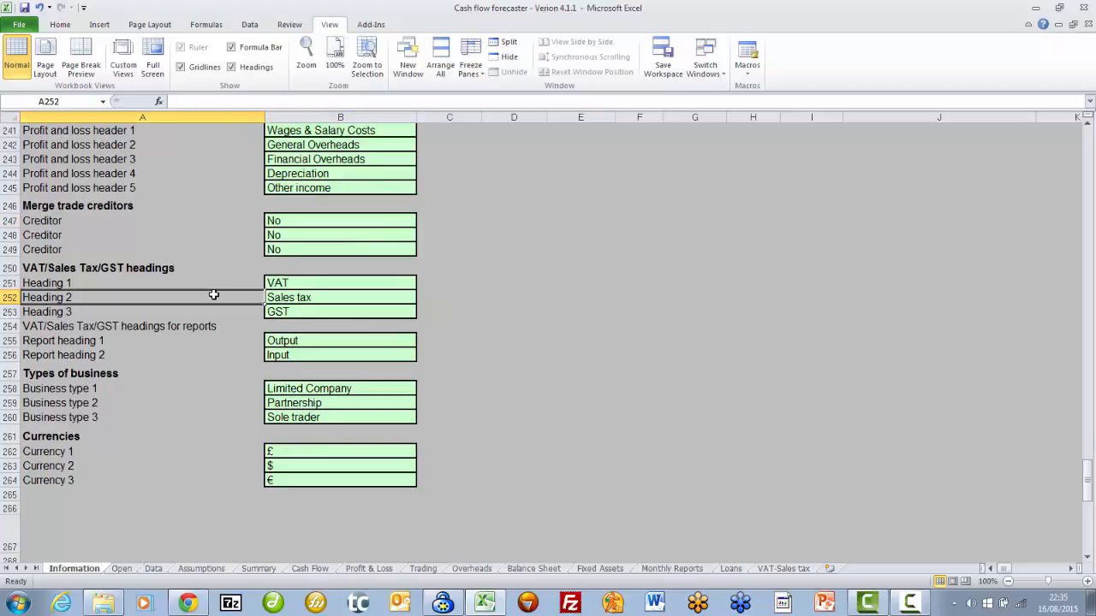
key(Right)
key(Up)
key(Down)
key(Down)
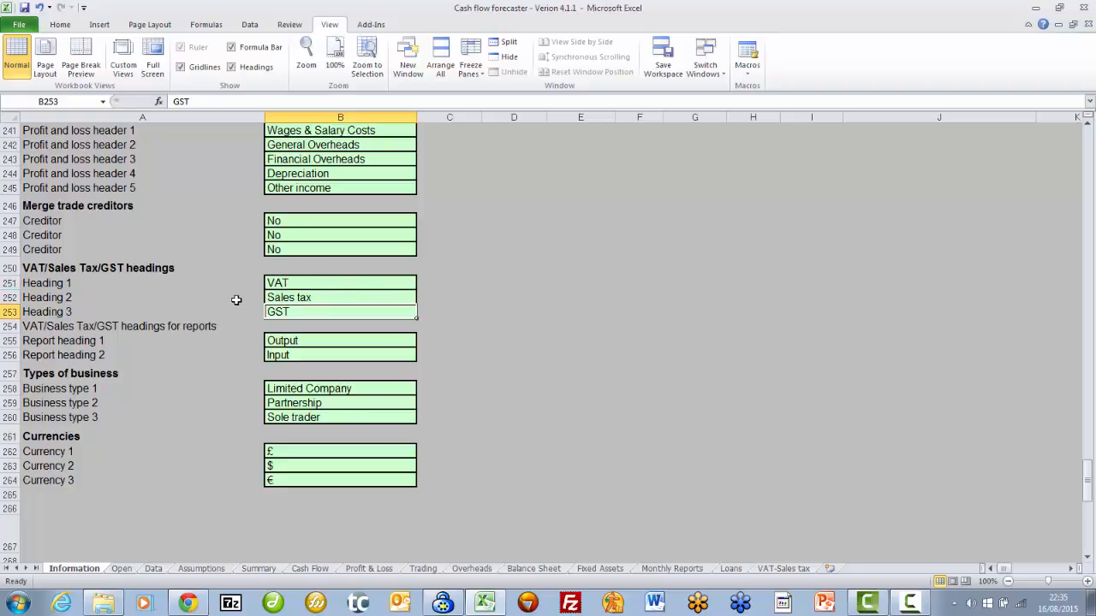
click(276, 282)
key(Down)
key(Down)
key(Down)
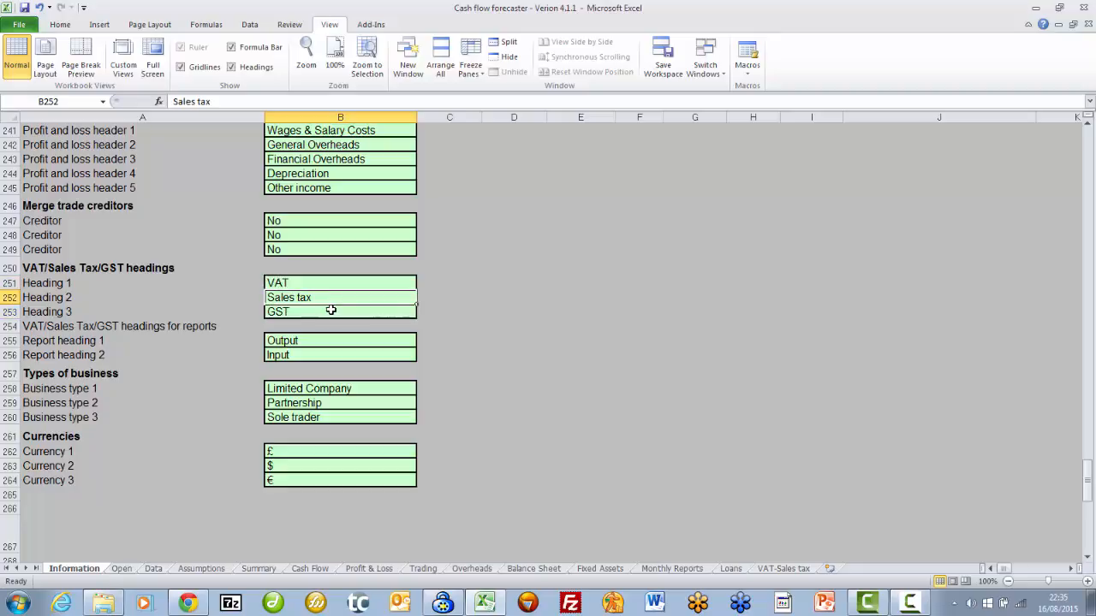
key(Up)
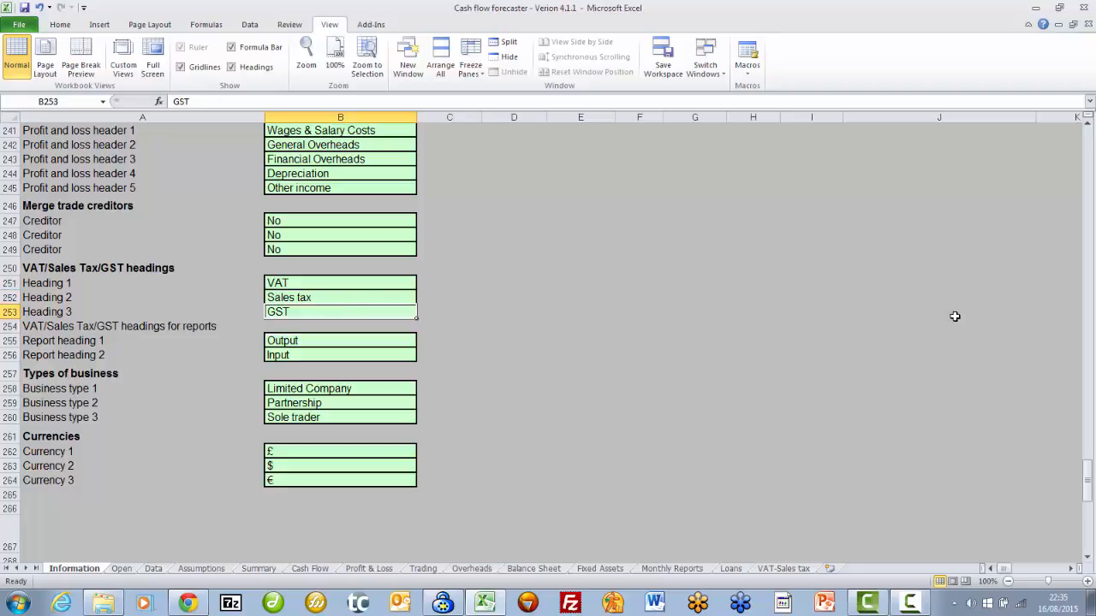
Set VAT or Sales Tax to Sales tax in the VAT/Sales tax details
drag(1088, 507, 1058, 183)
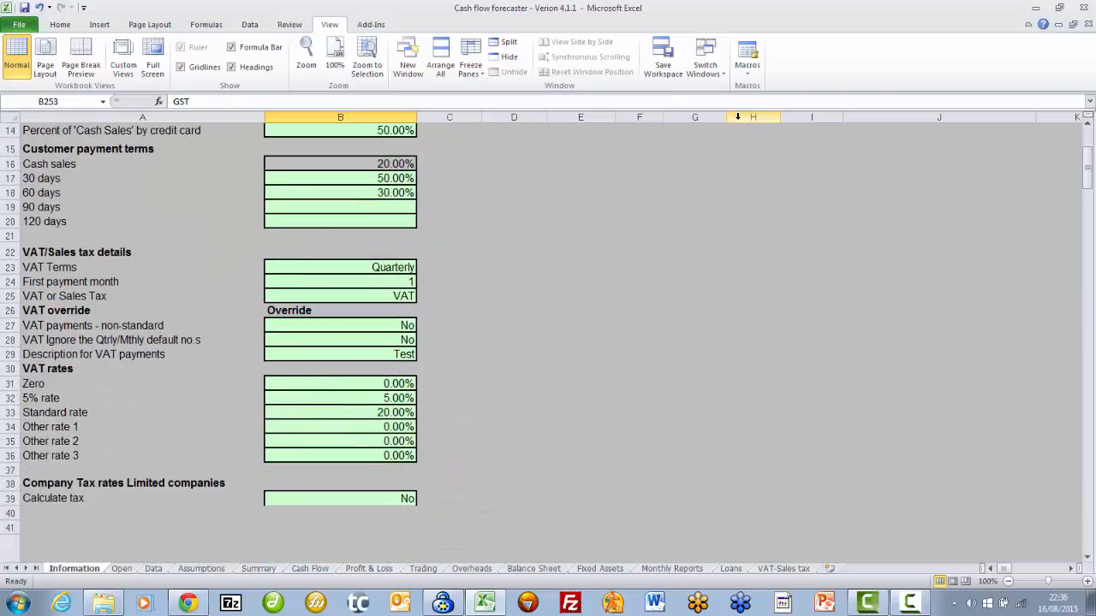
click(313, 295)
click(422, 296)
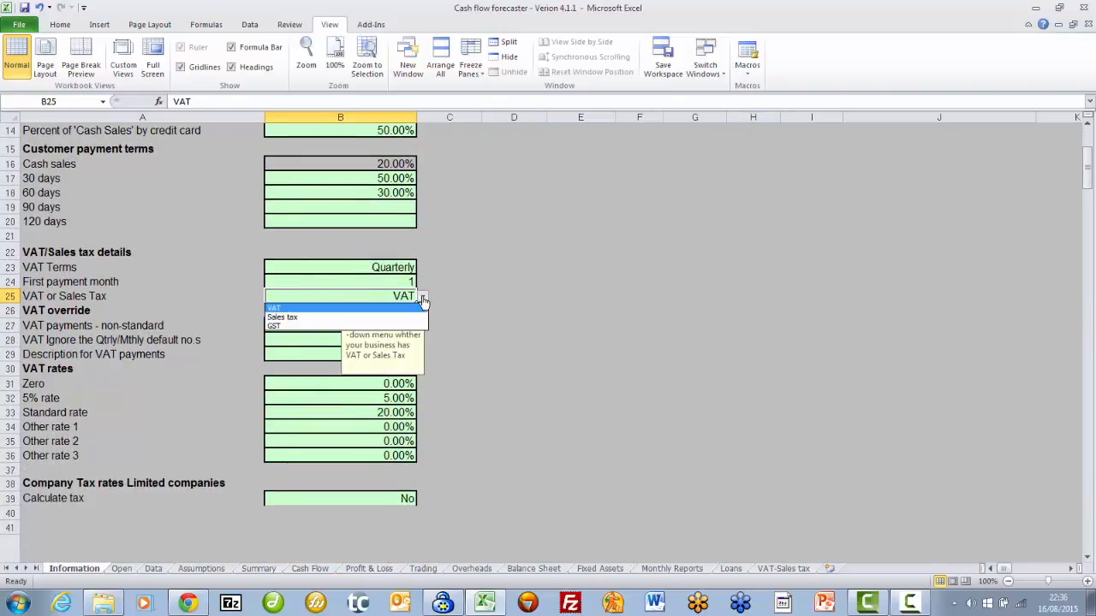
click(327, 319)
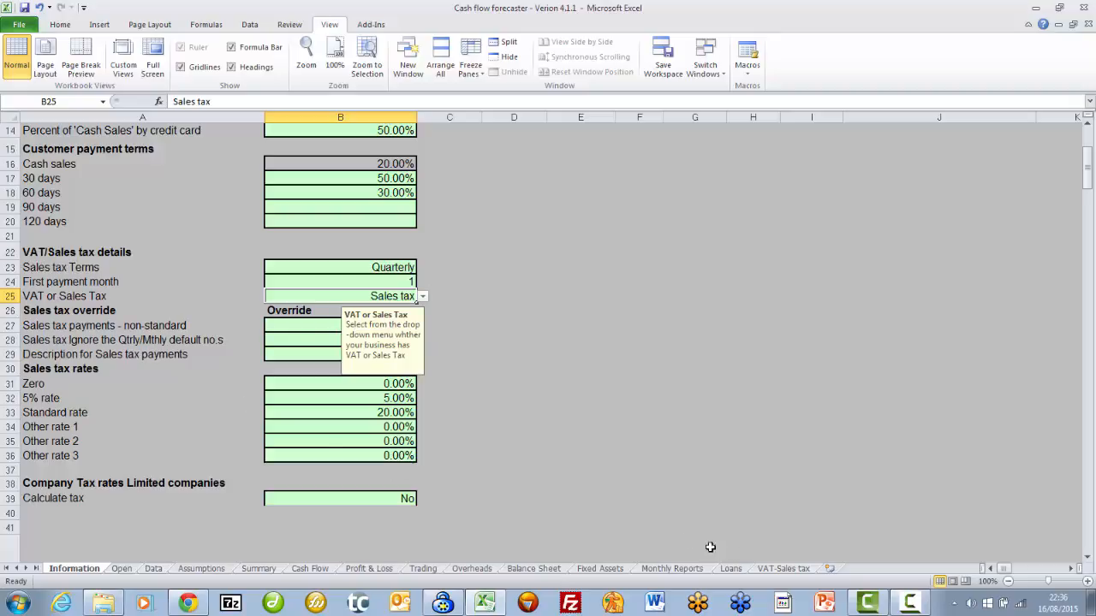
Check the tax headings on the VAT-Sales tax sheet, and set VAT or Sales Tax back to VAT on the Information sheet
click(779, 569)
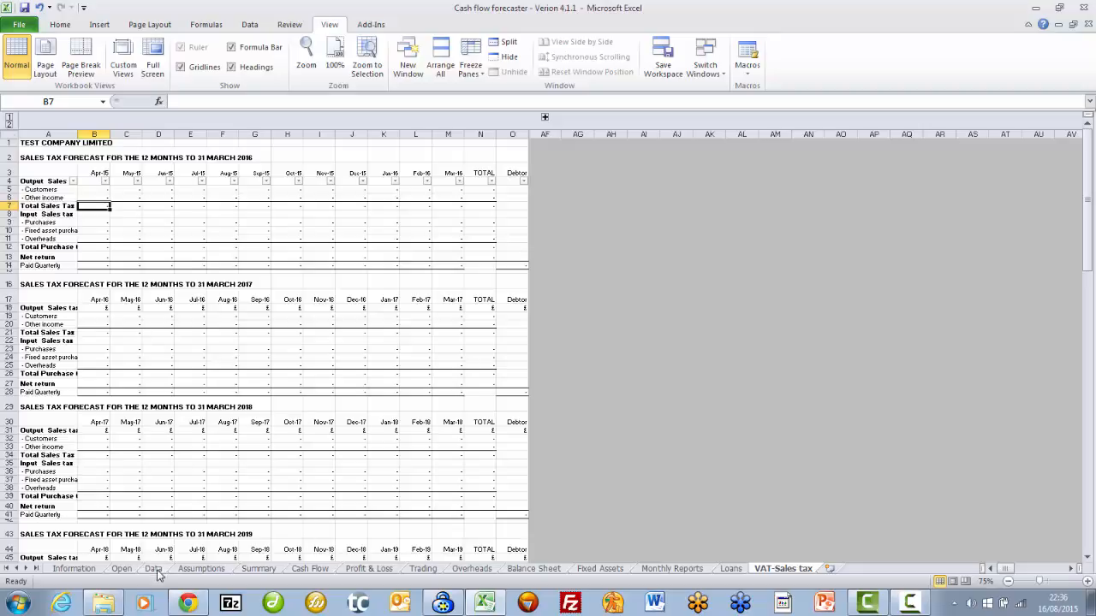
click(75, 569)
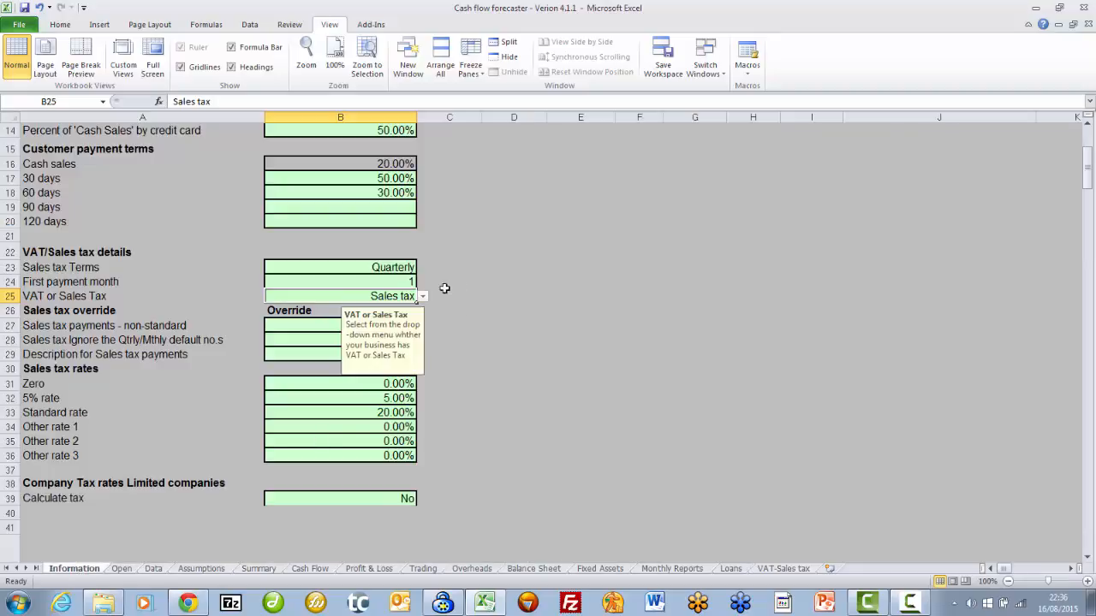
click(421, 297)
click(377, 307)
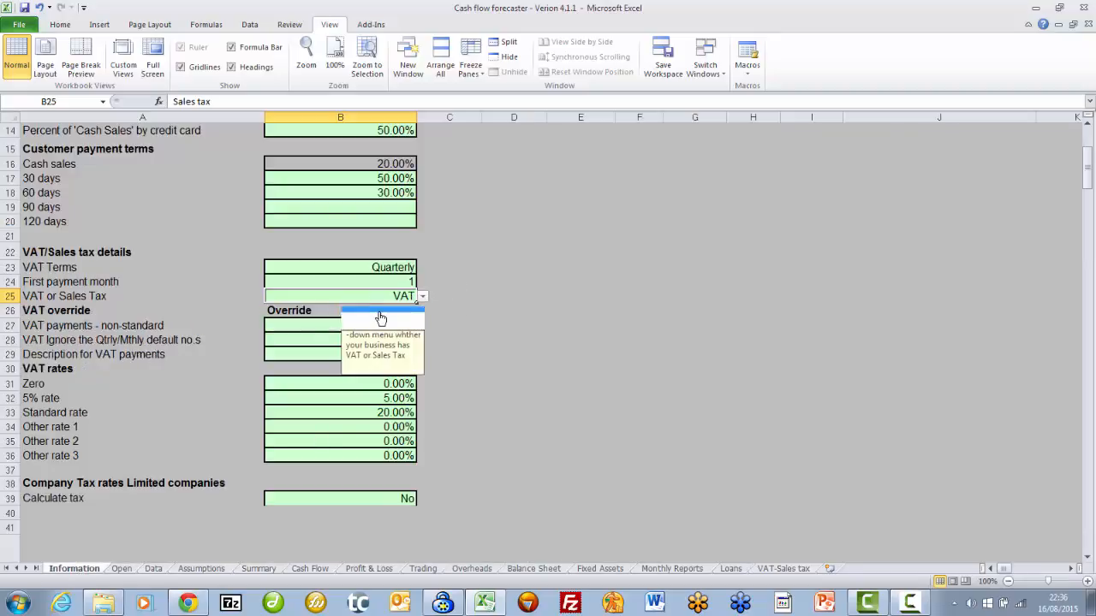
View Report heading 1 and its use on the VAT-Sales tax sheet, and return to the start of the Information sheet
drag(1087, 171, 1054, 482)
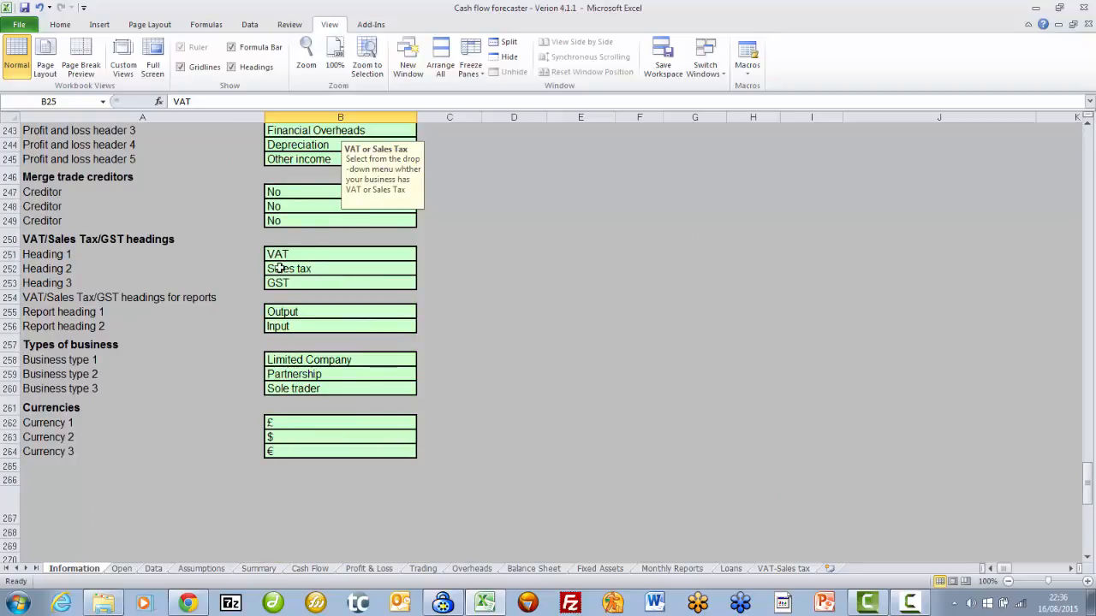
click(296, 314)
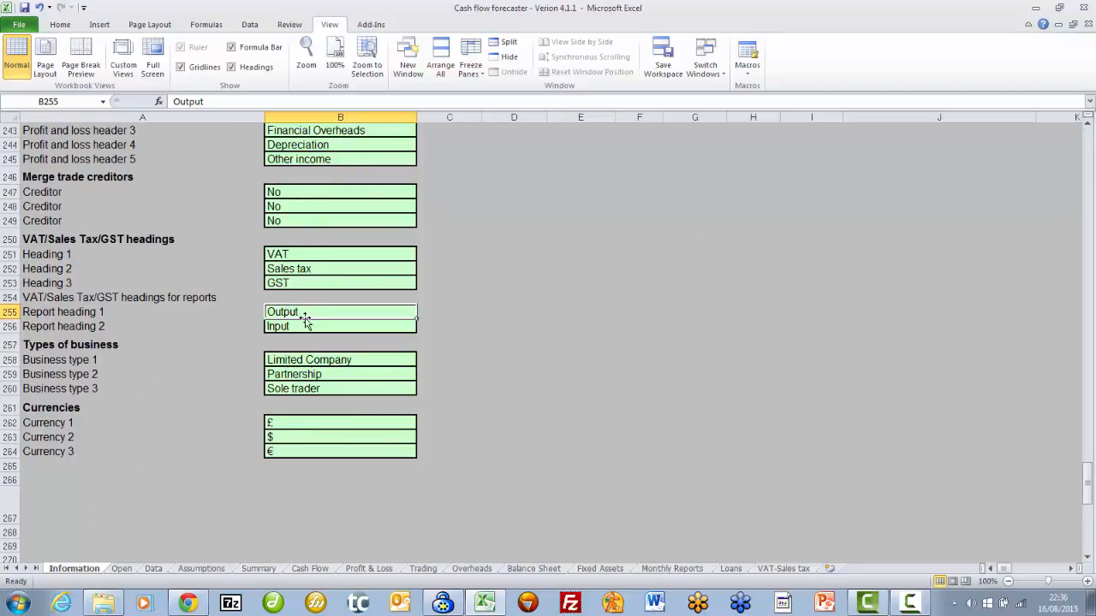
click(782, 568)
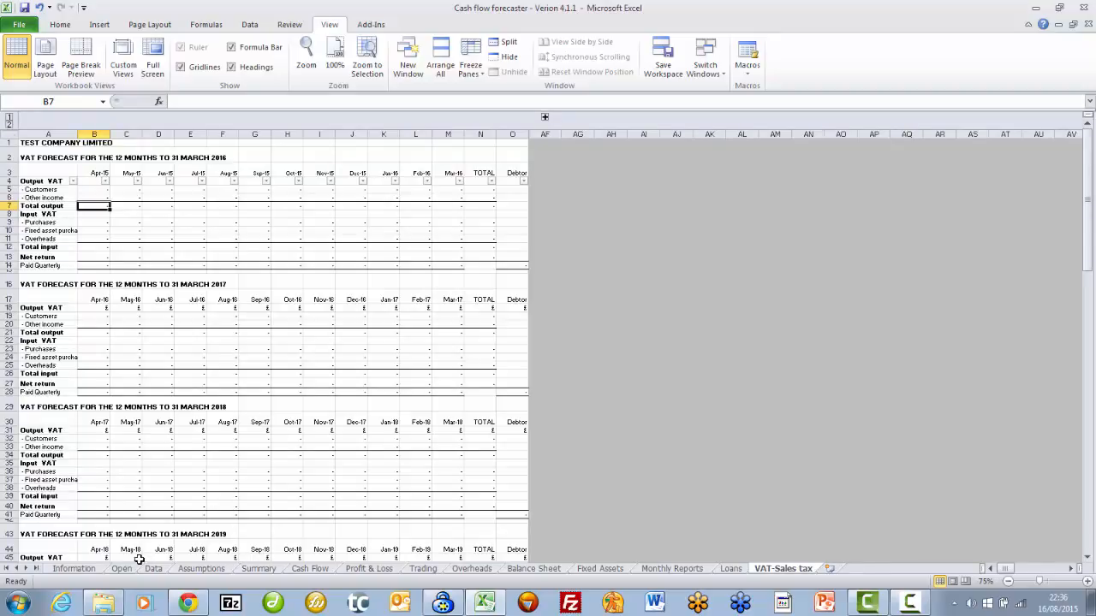
click(96, 570)
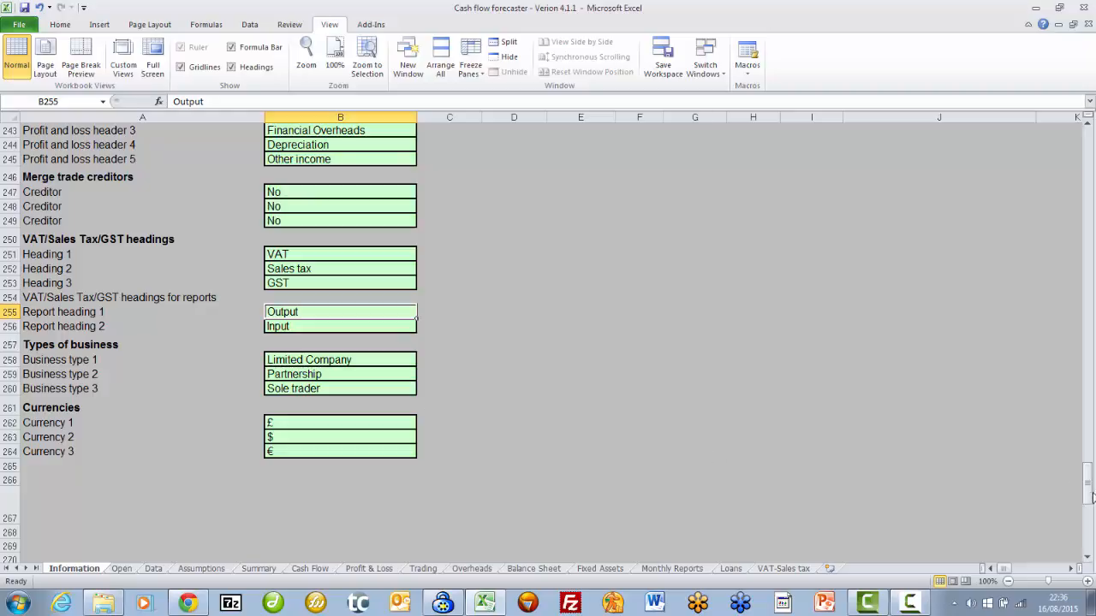
drag(1088, 496, 1088, 144)
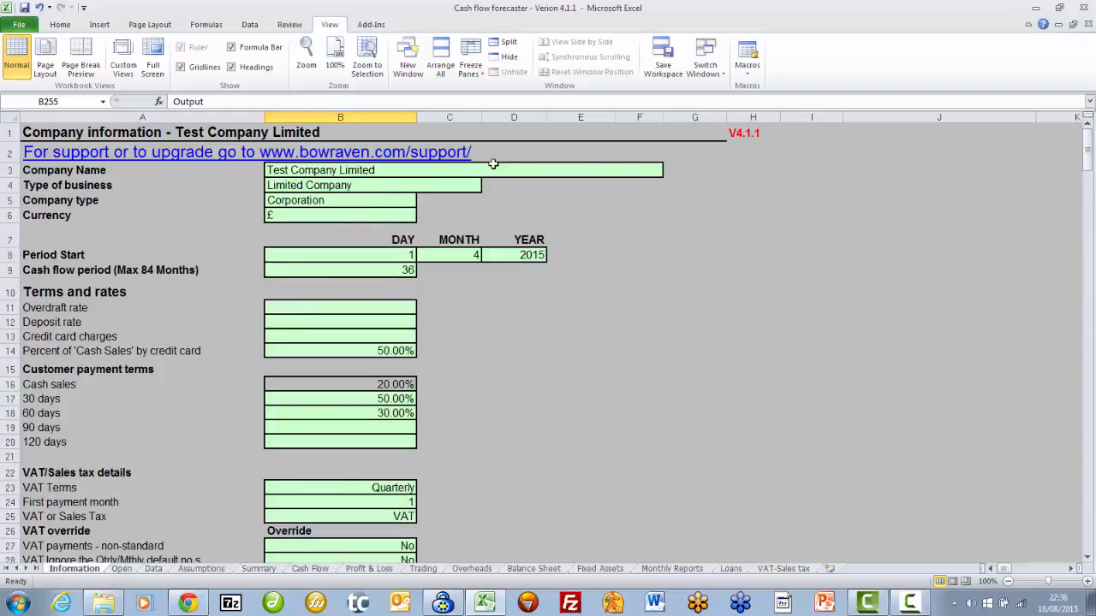
View the available options for Type of business on the Information sheet, keeping Limited Company
click(353, 184)
click(488, 187)
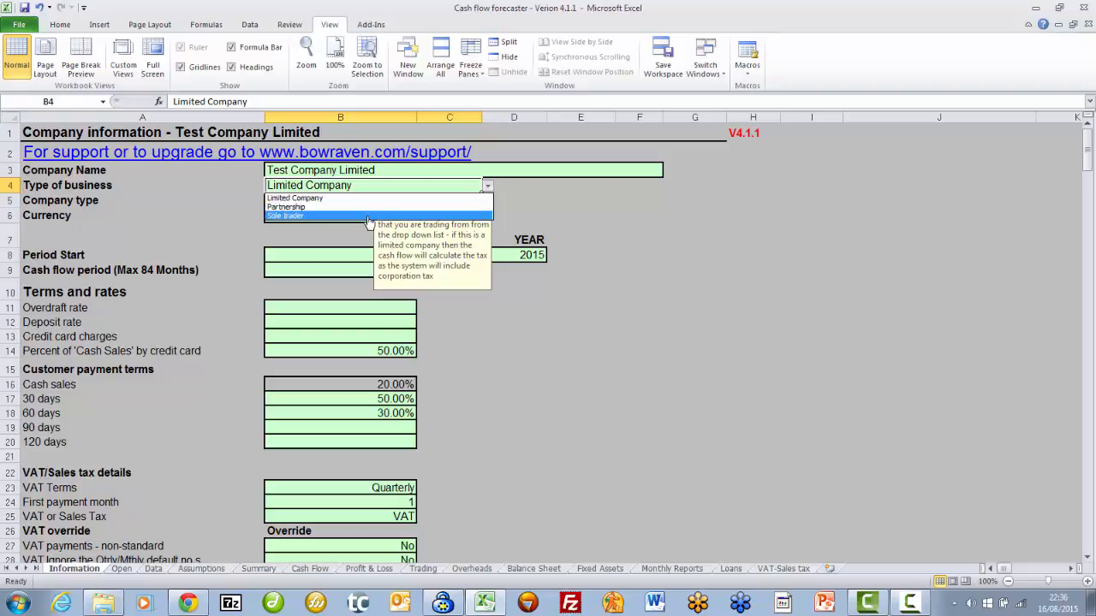
key(Escape)
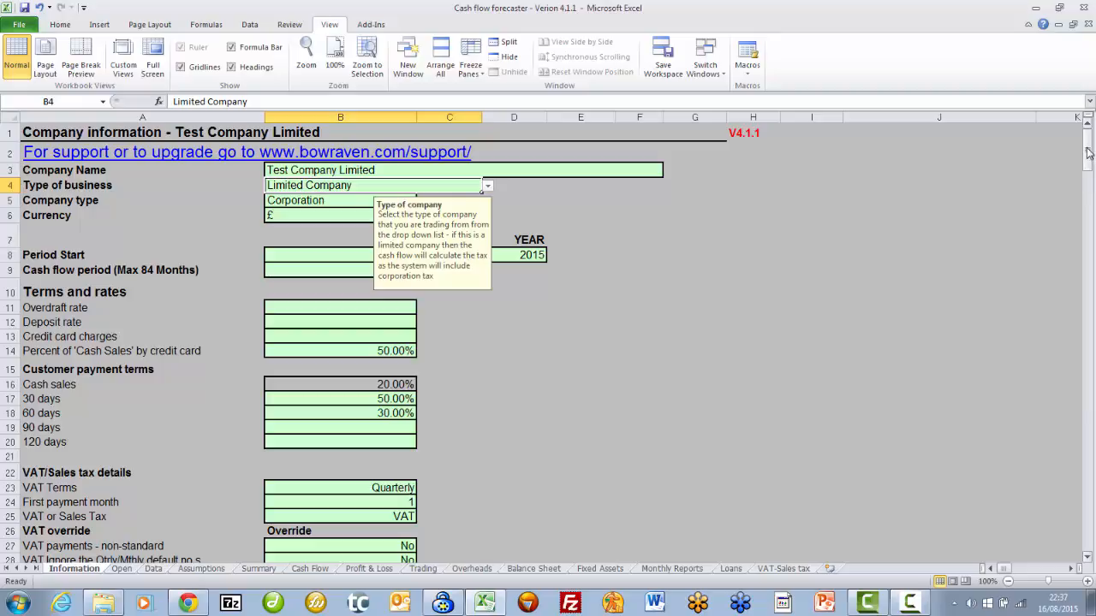
Examine the three currency symbols under Currencies near the end of the Information sheet
drag(1088, 152, 1053, 486)
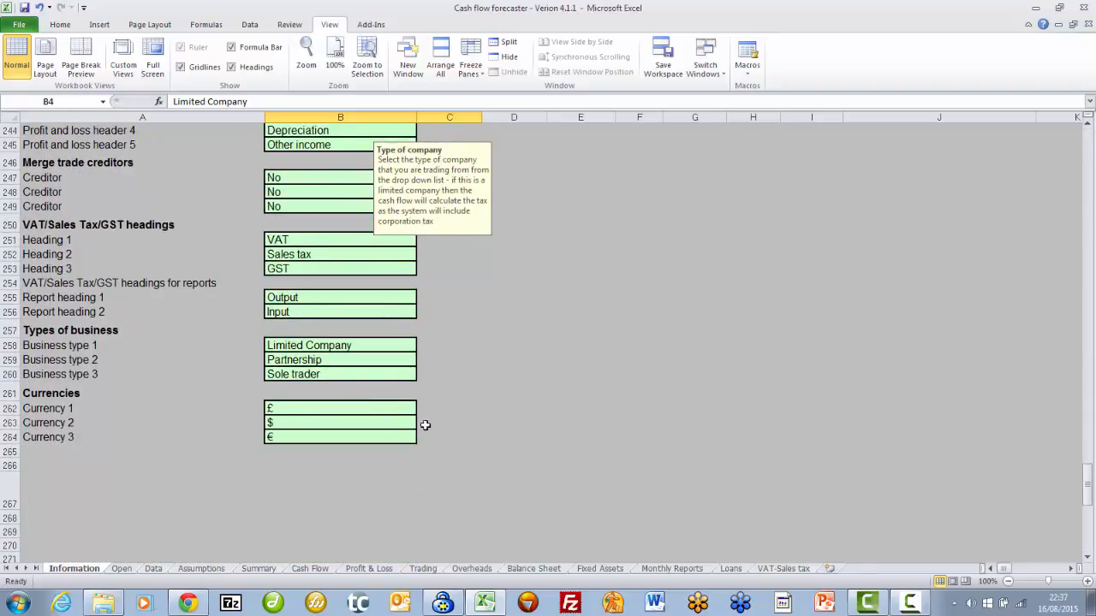
click(342, 409)
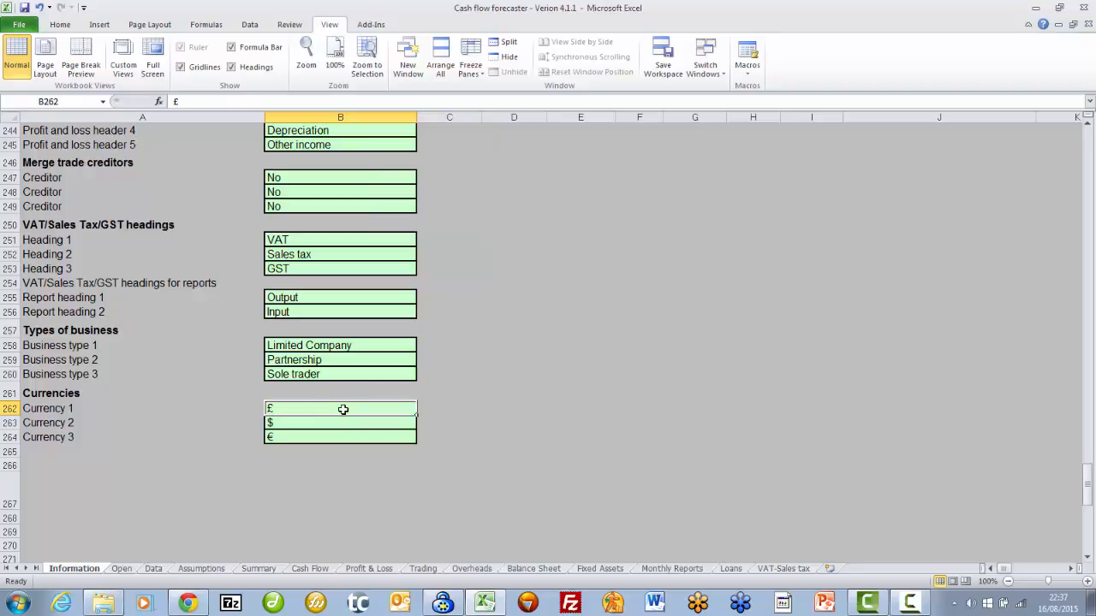
click(302, 426)
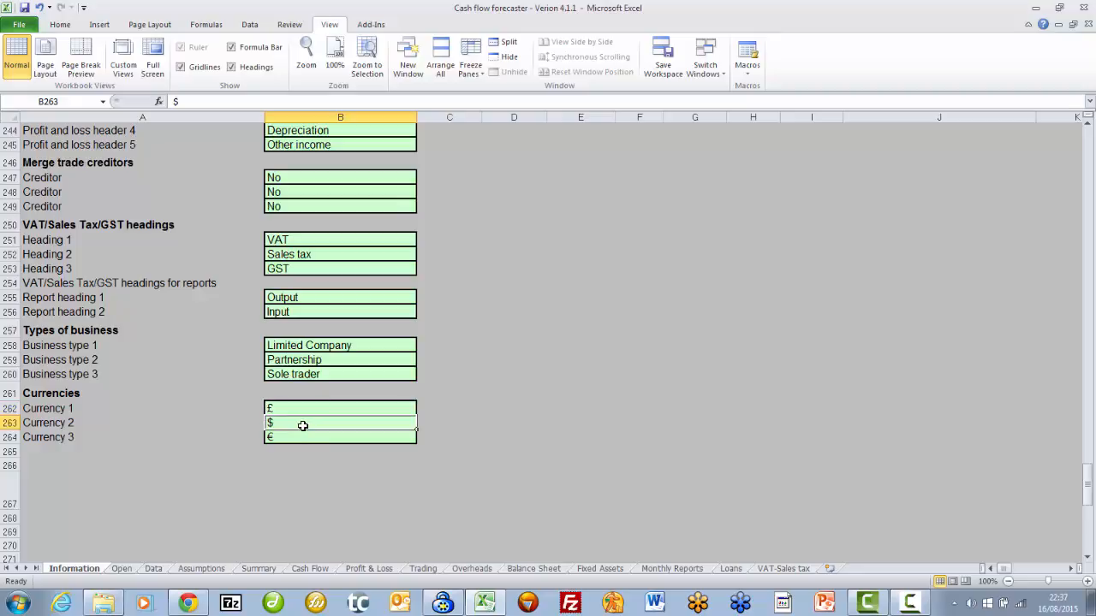
key(Down)
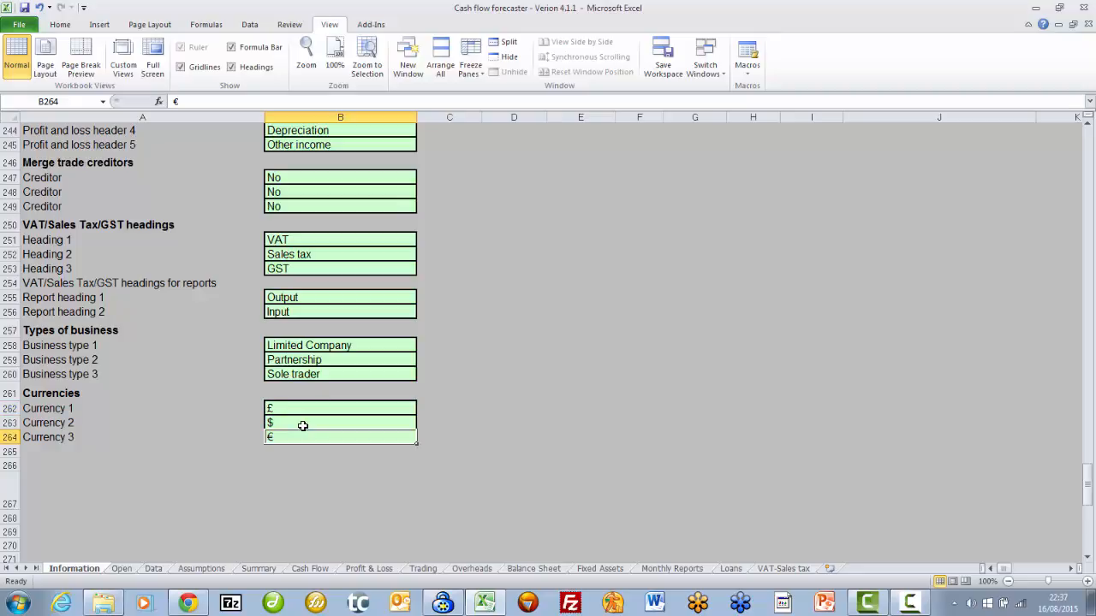
Set Currency 1 to HD in the Currencies list
key(Up)
key(Up)
text(H)
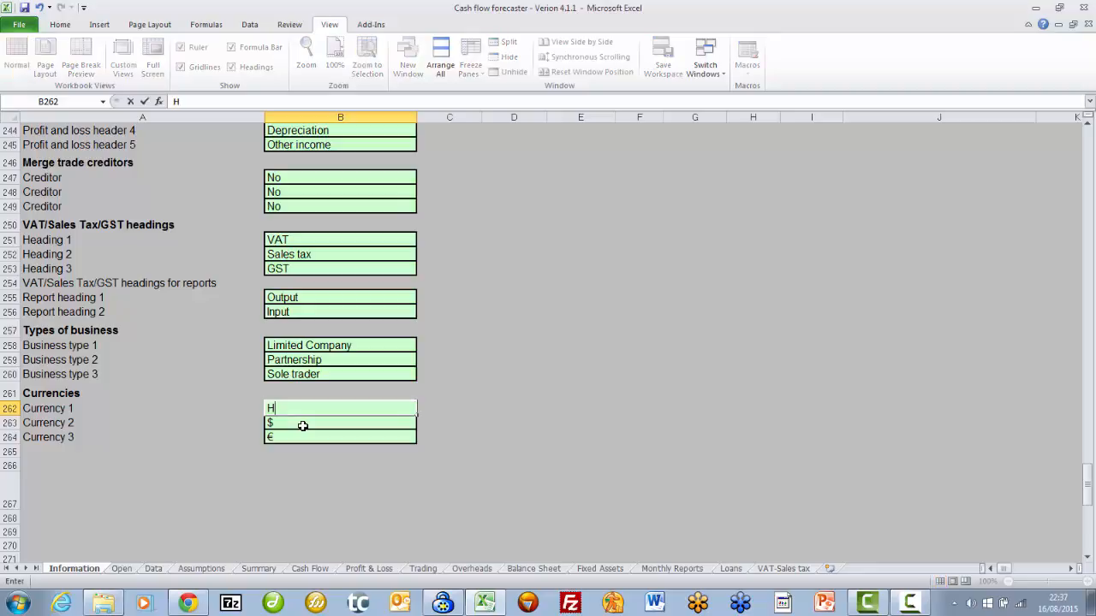
key(ctrl+Return)
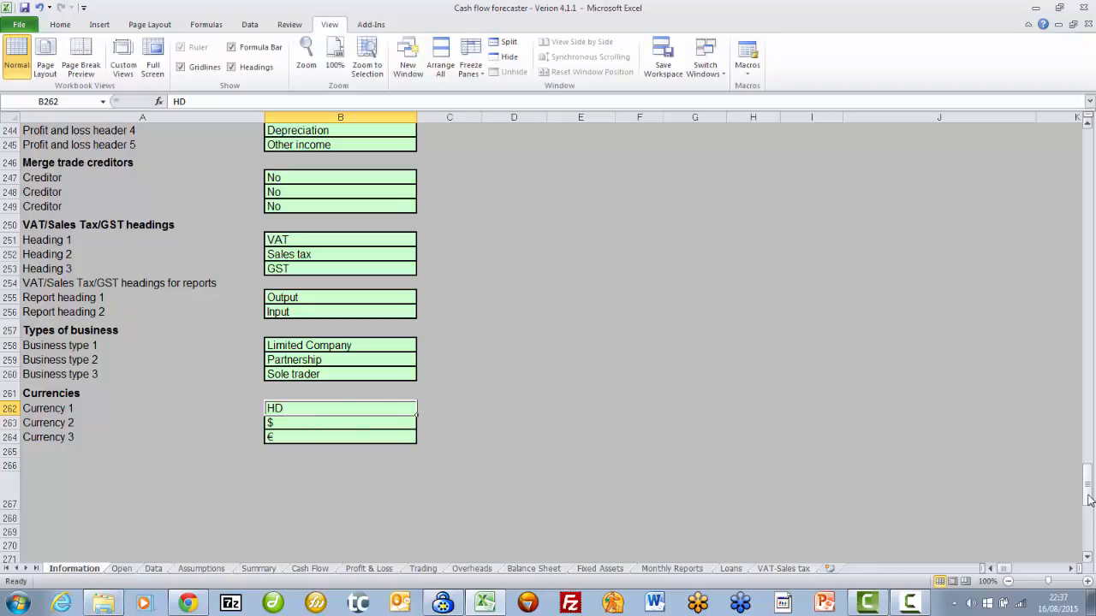
Set the company's Currency to HD in the company information at the start of the Information sheet
drag(1089, 500, 1087, 142)
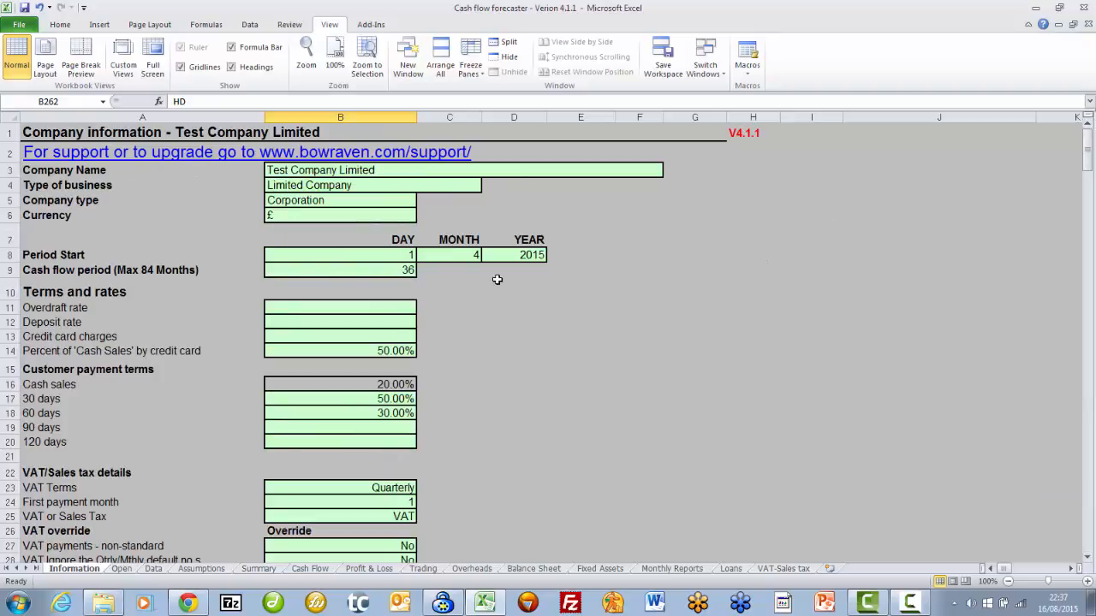
click(324, 216)
click(422, 217)
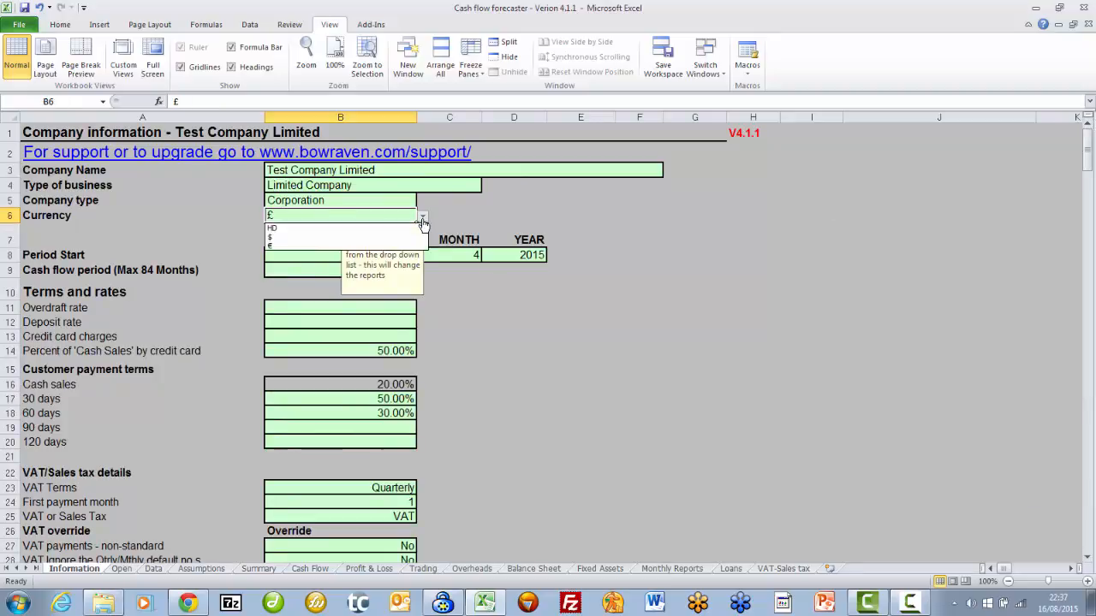
click(298, 229)
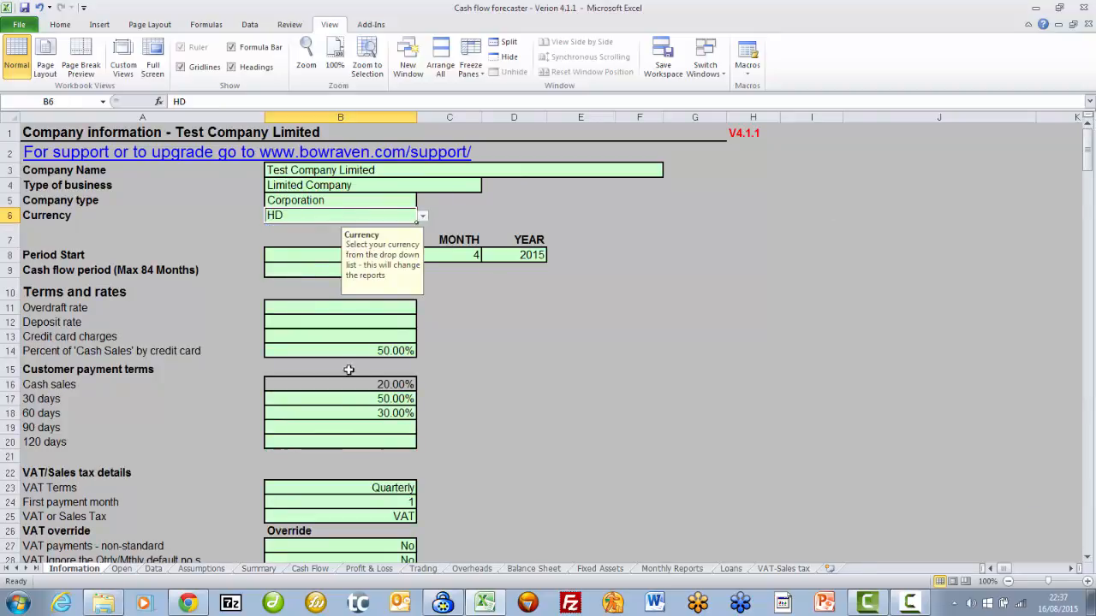
Check the currency headings on the Profit & Loss, Cash Flow and Balance Sheet sheets
click(369, 569)
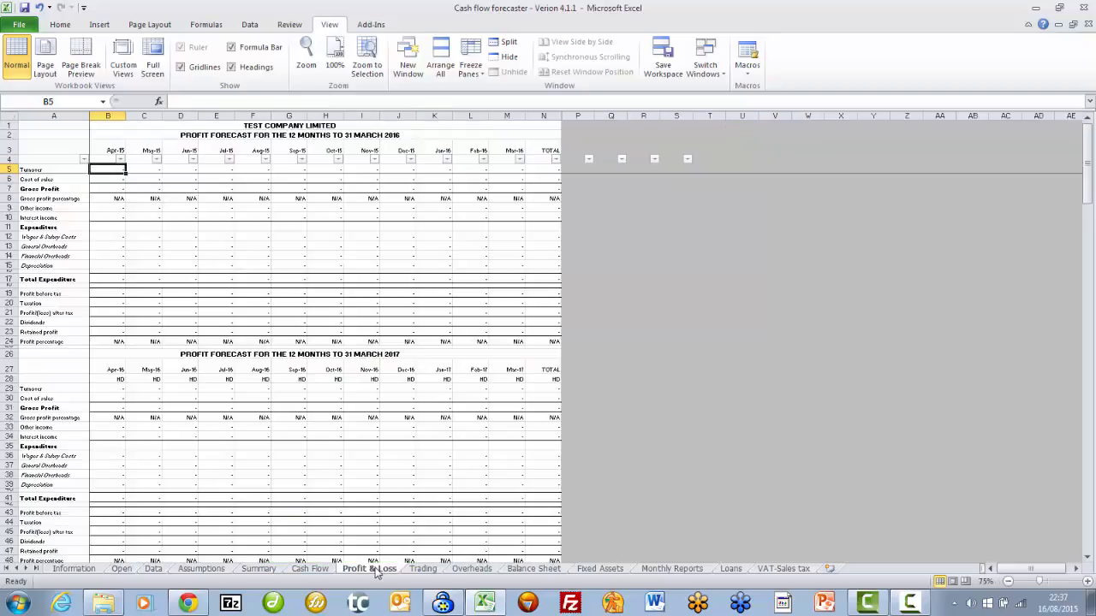
click(311, 569)
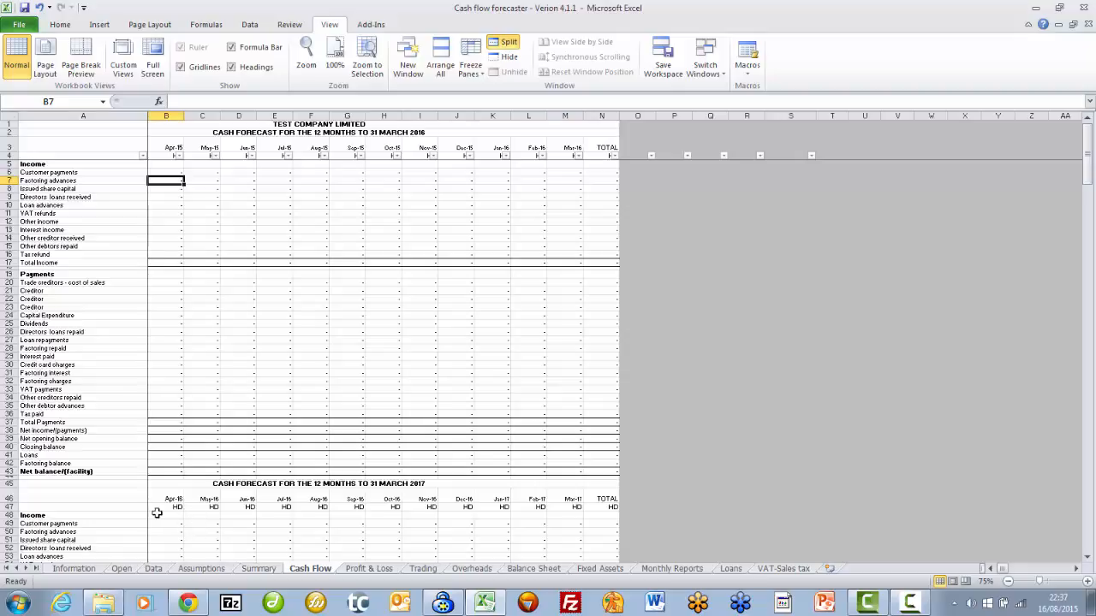
click(539, 569)
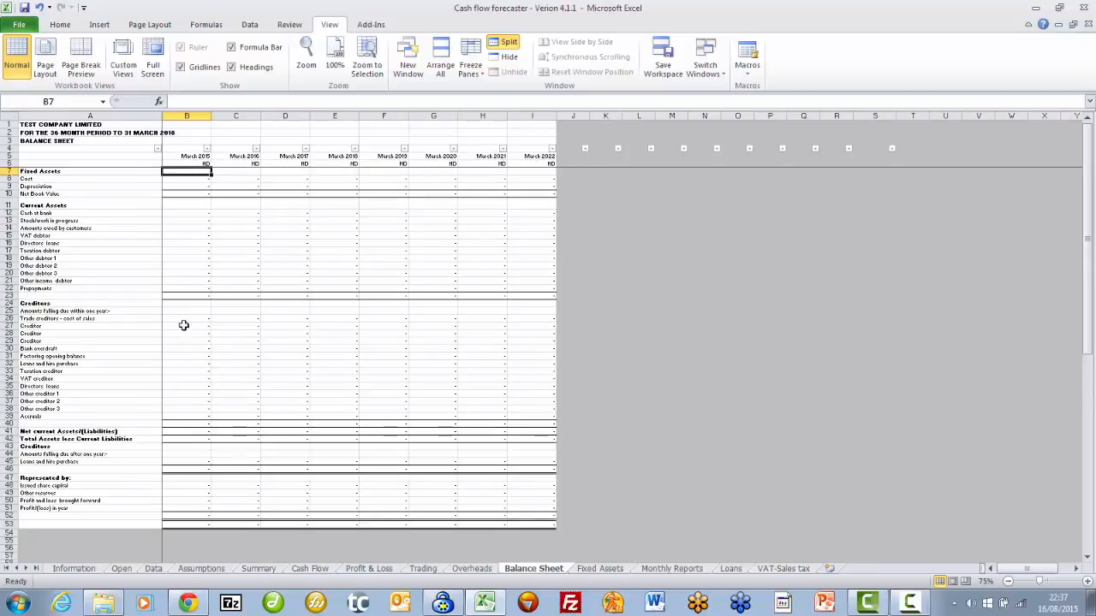
Set Currency 1 back to £ in the Currencies list on the Information sheet
click(74, 570)
double_click(301, 285)
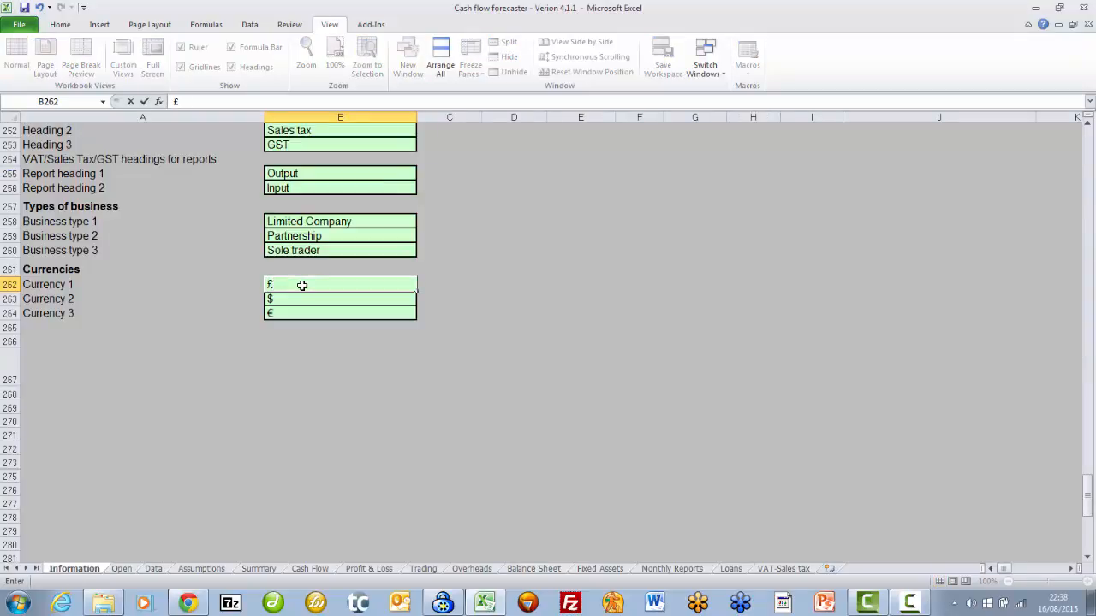
key(Return)
click(302, 285)
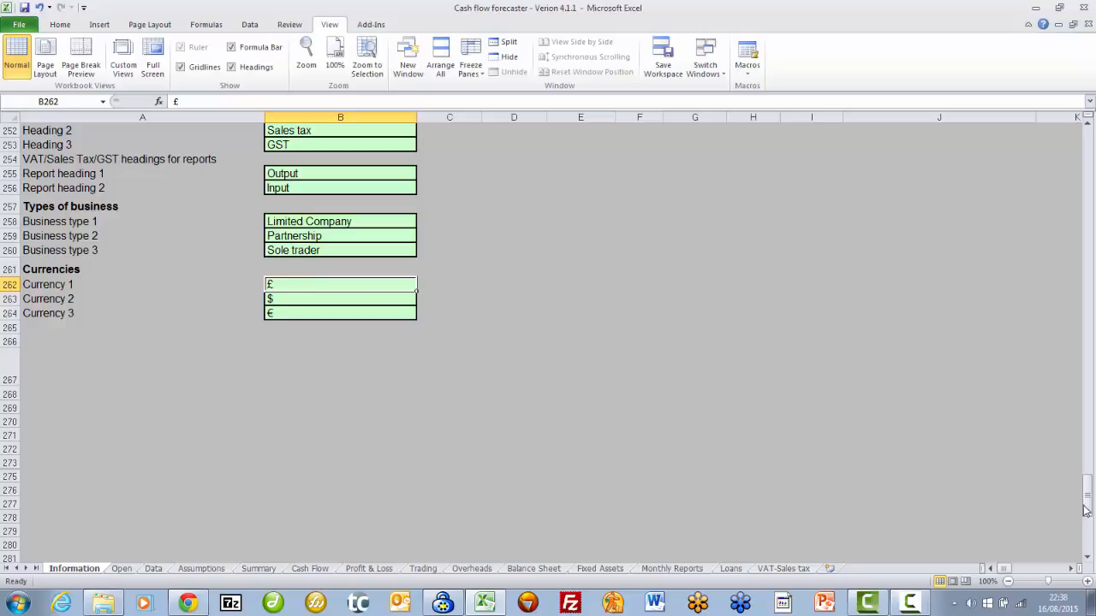
Set the company's Currency back to £ in the company information, and check the Balance Sheet
drag(1089, 507, 1089, 141)
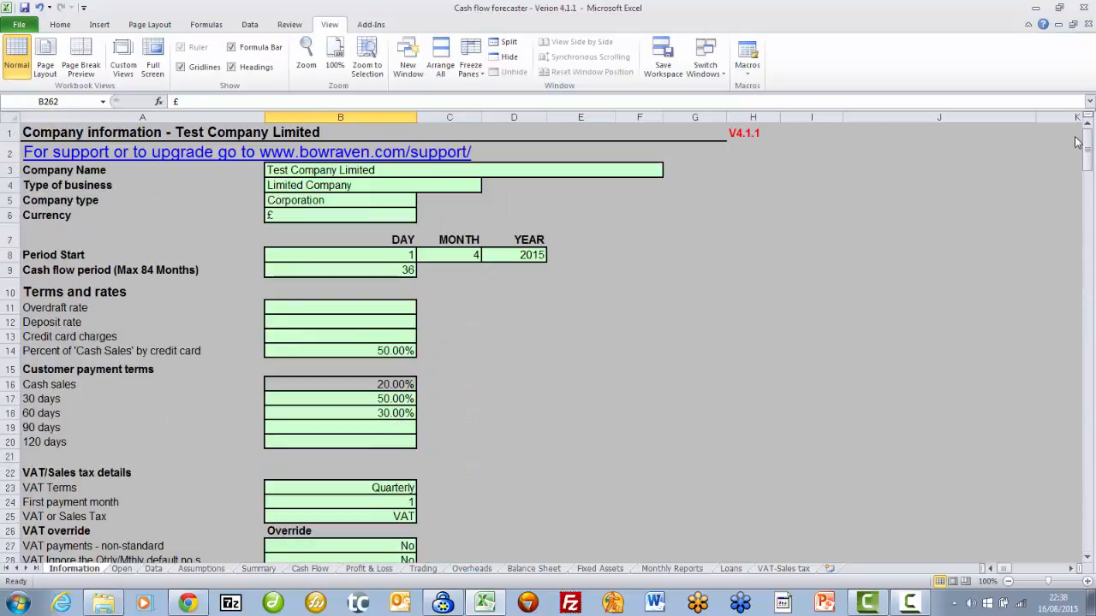
click(279, 217)
click(422, 215)
click(423, 217)
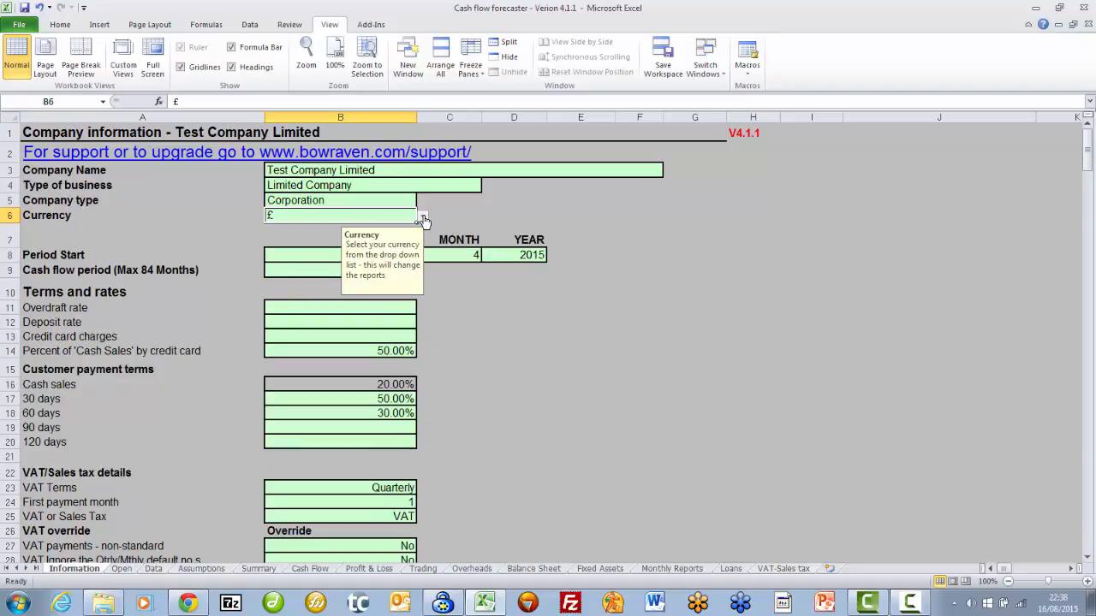
click(517, 569)
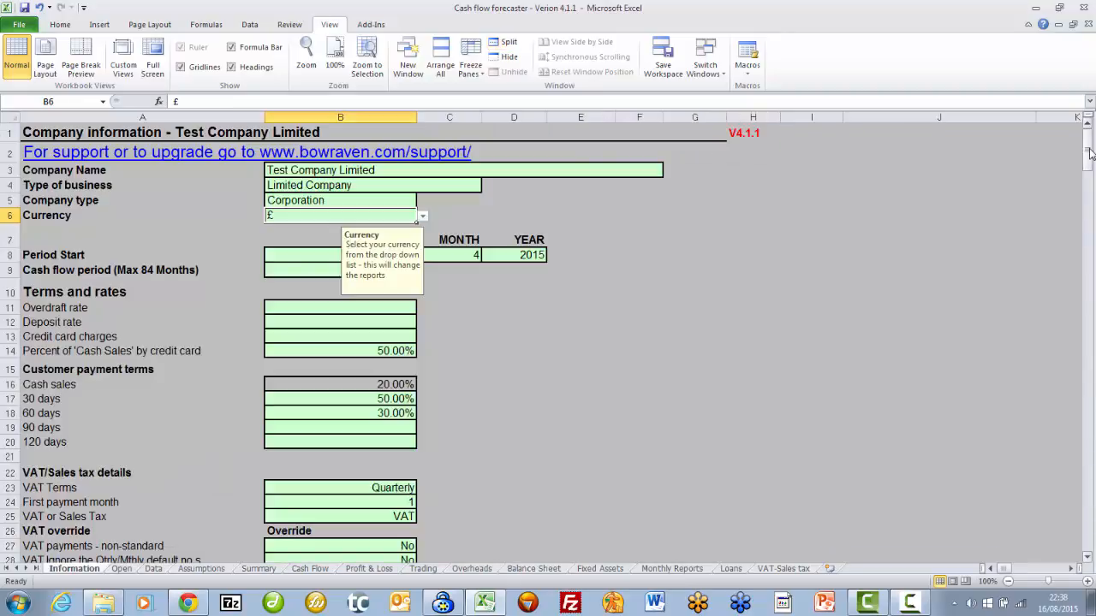
View Currency 1 in the Currencies list once more, and return to Company Name at the start of the Information sheet
drag(1087, 153, 1070, 486)
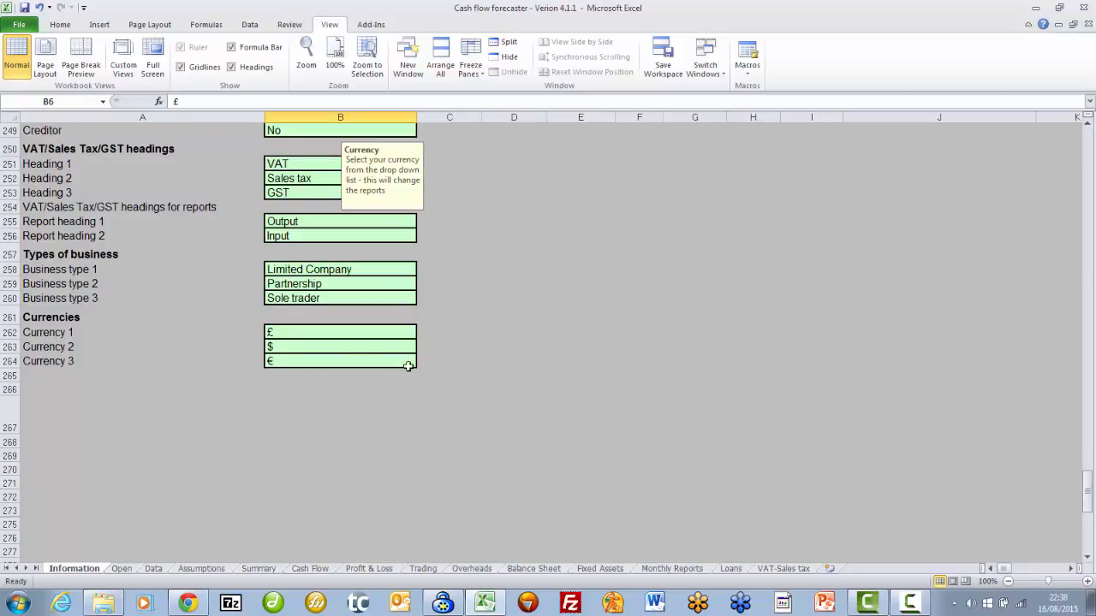
click(343, 333)
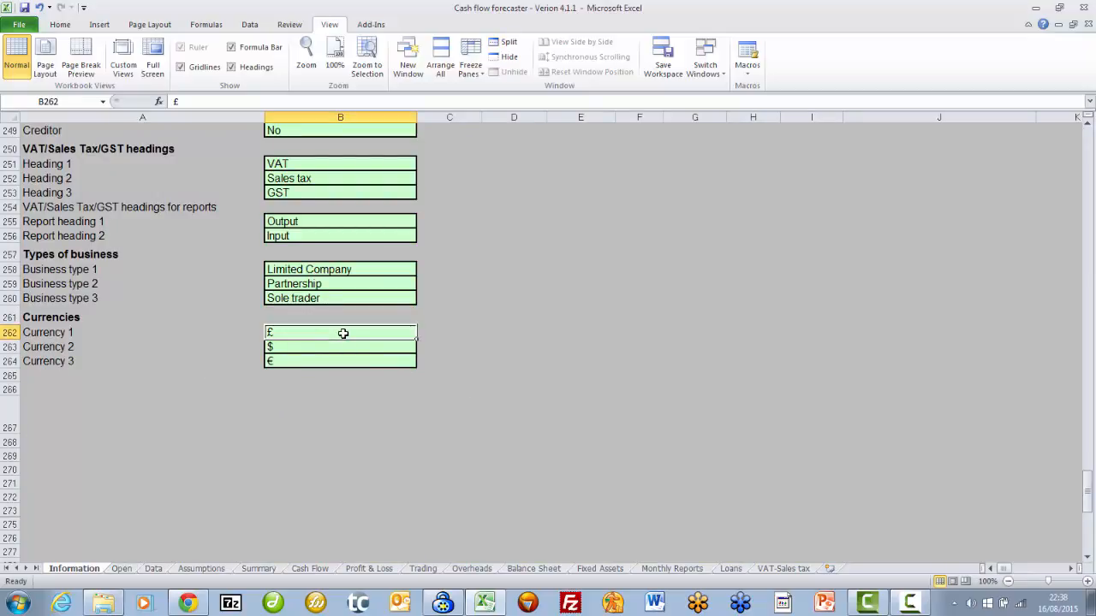
key(ctrl+Home)
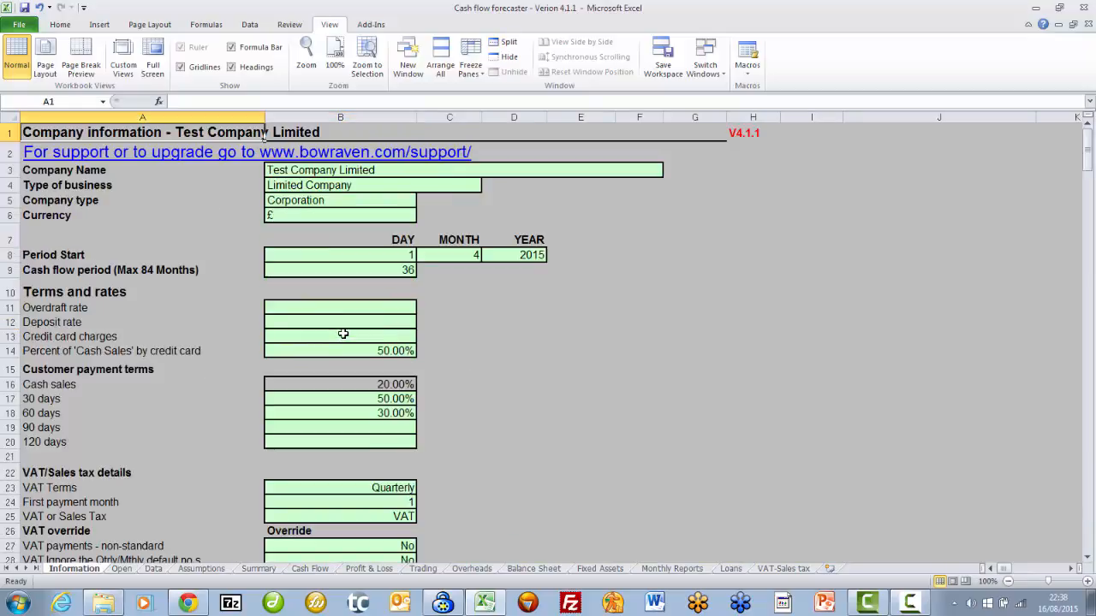
key(Down)
key(Down)
key(Right)
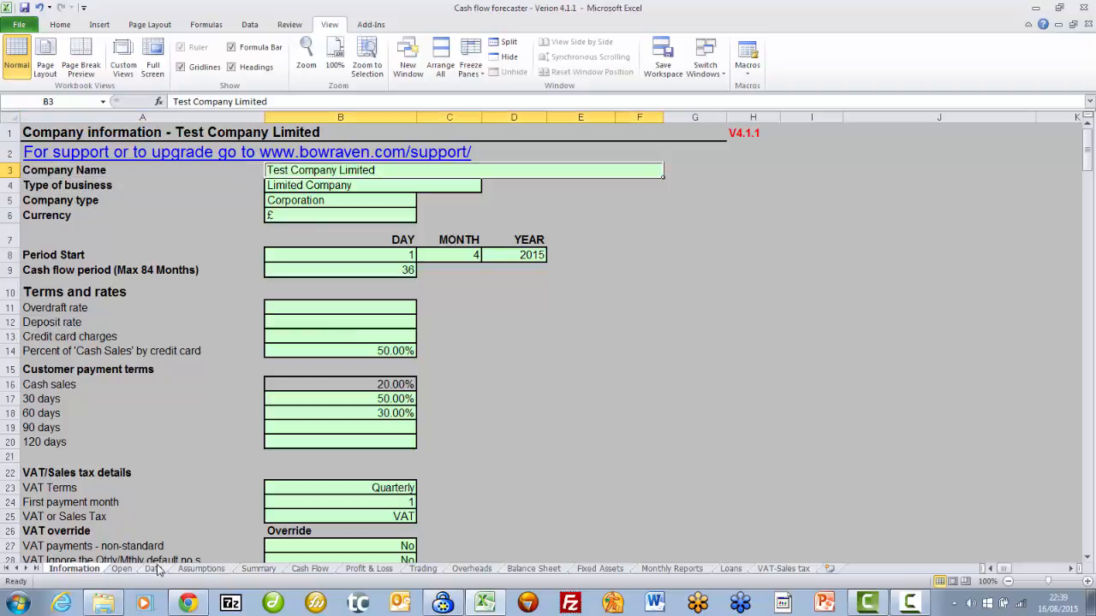